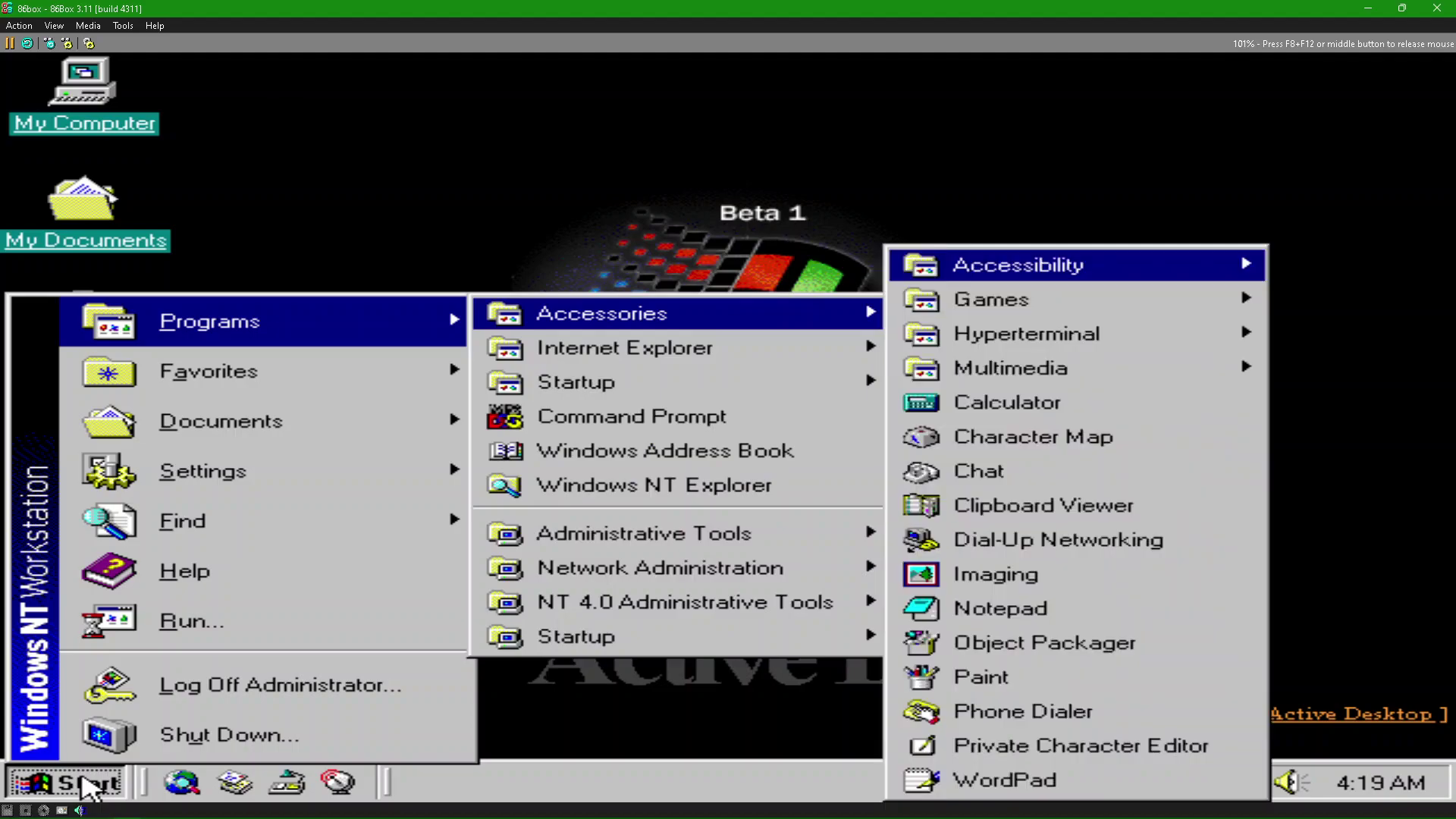
Step: Launch Microsoft Screen Reader from the Accessibility group of Accessories
key(Right)
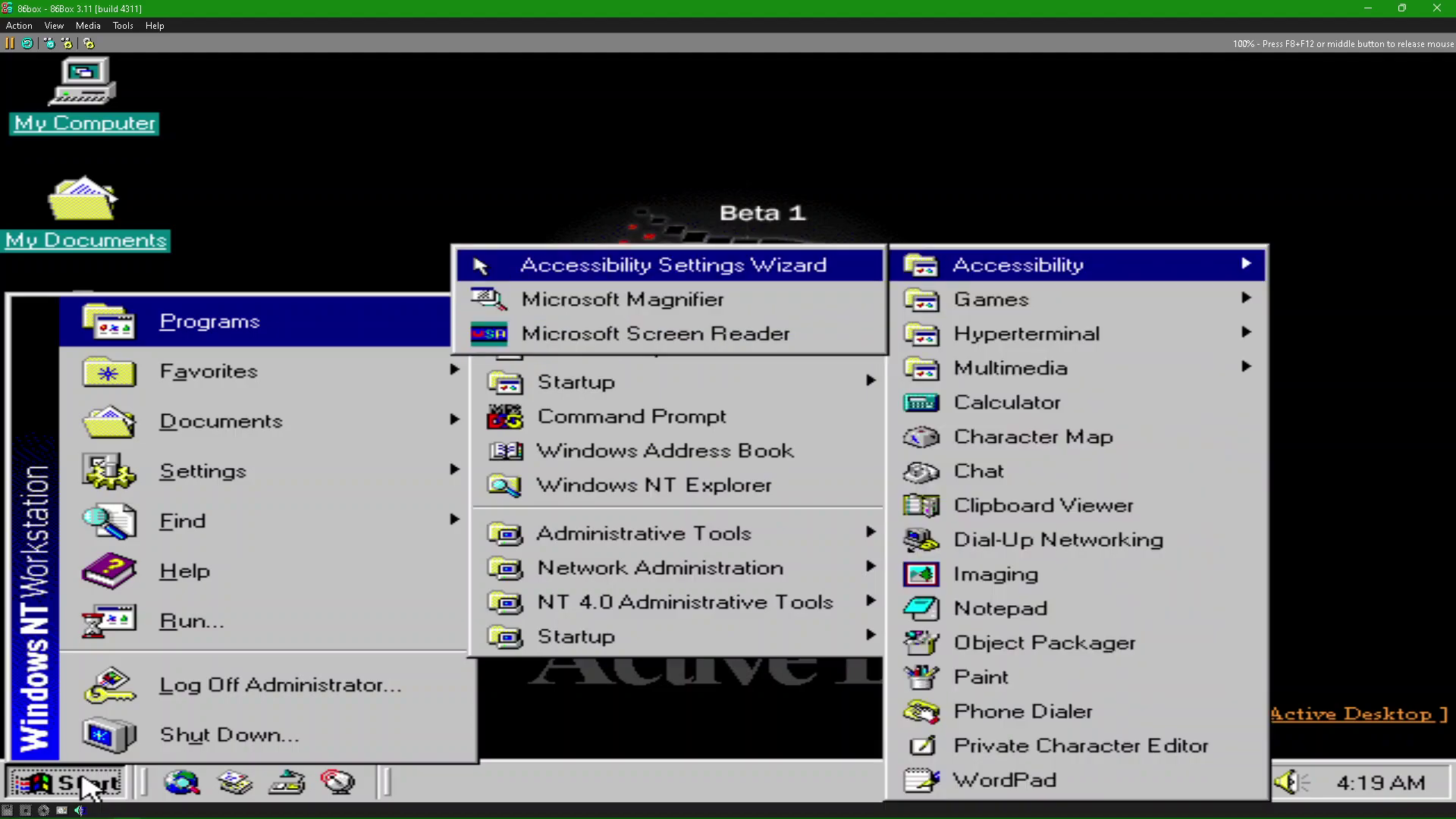
key(Down)
key(Down)
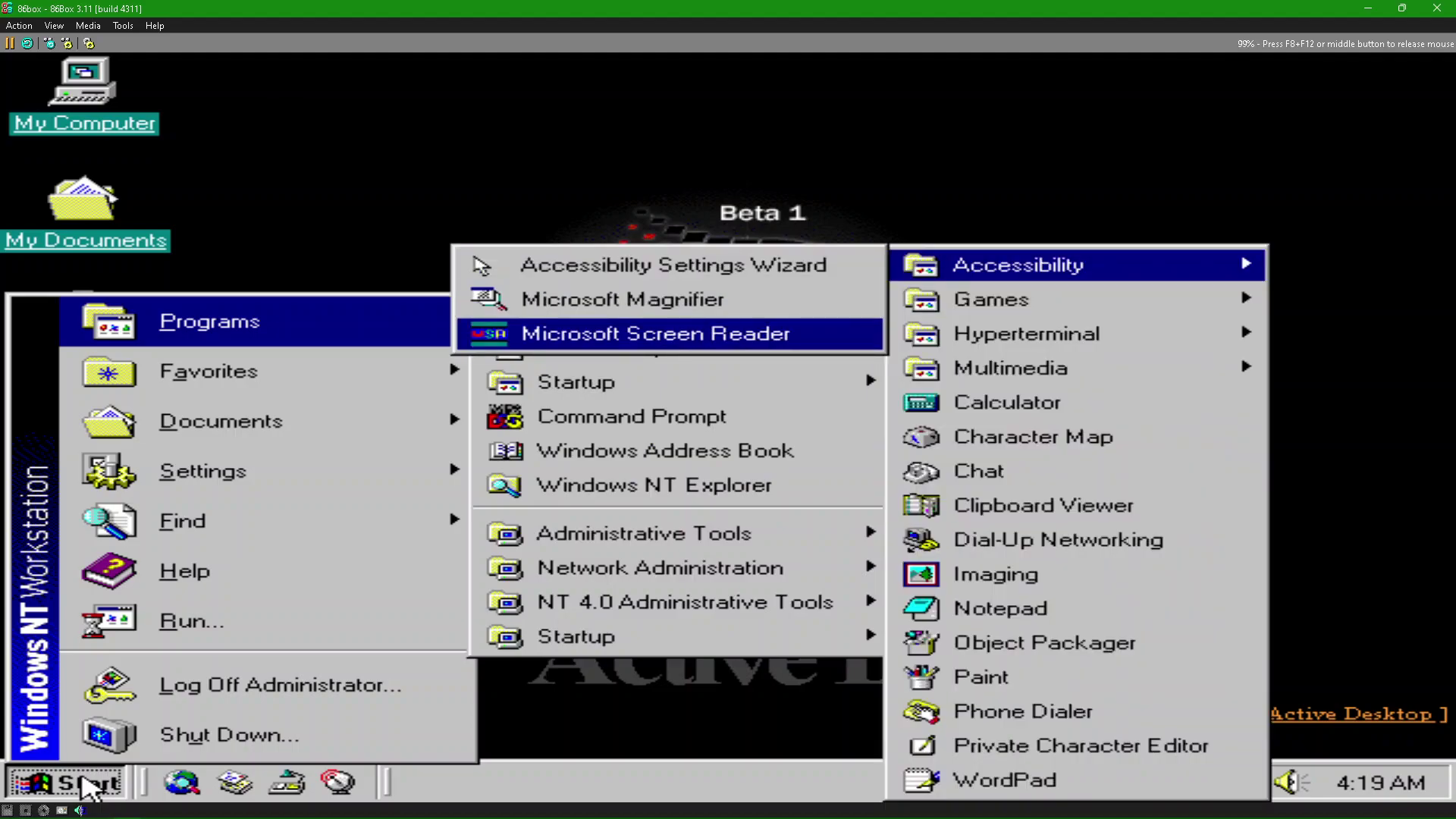
key(Return)
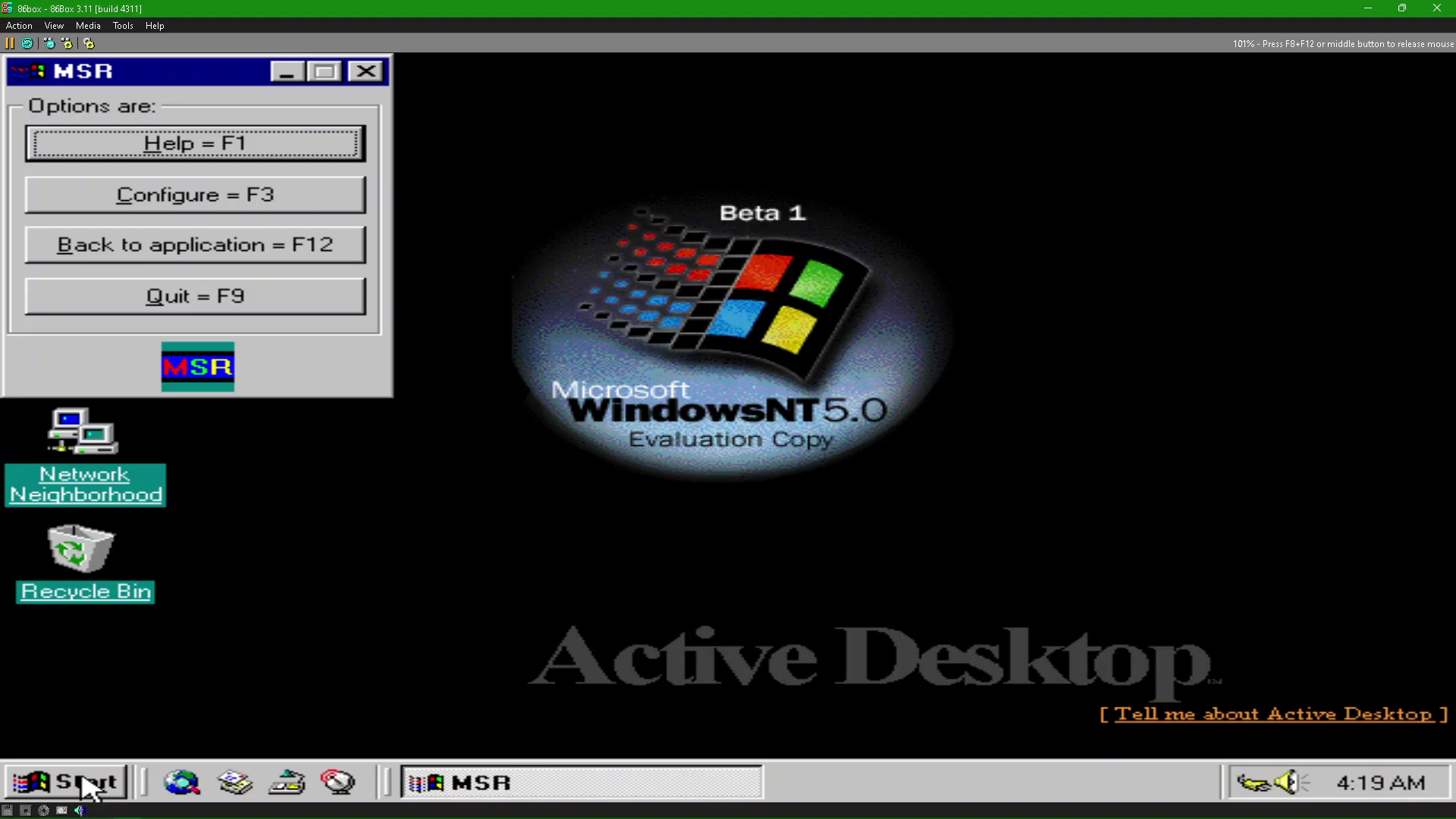
Step: Step through the main Start entries from Programs to Shut Down with the screen reader running, and close the list
click(86, 786)
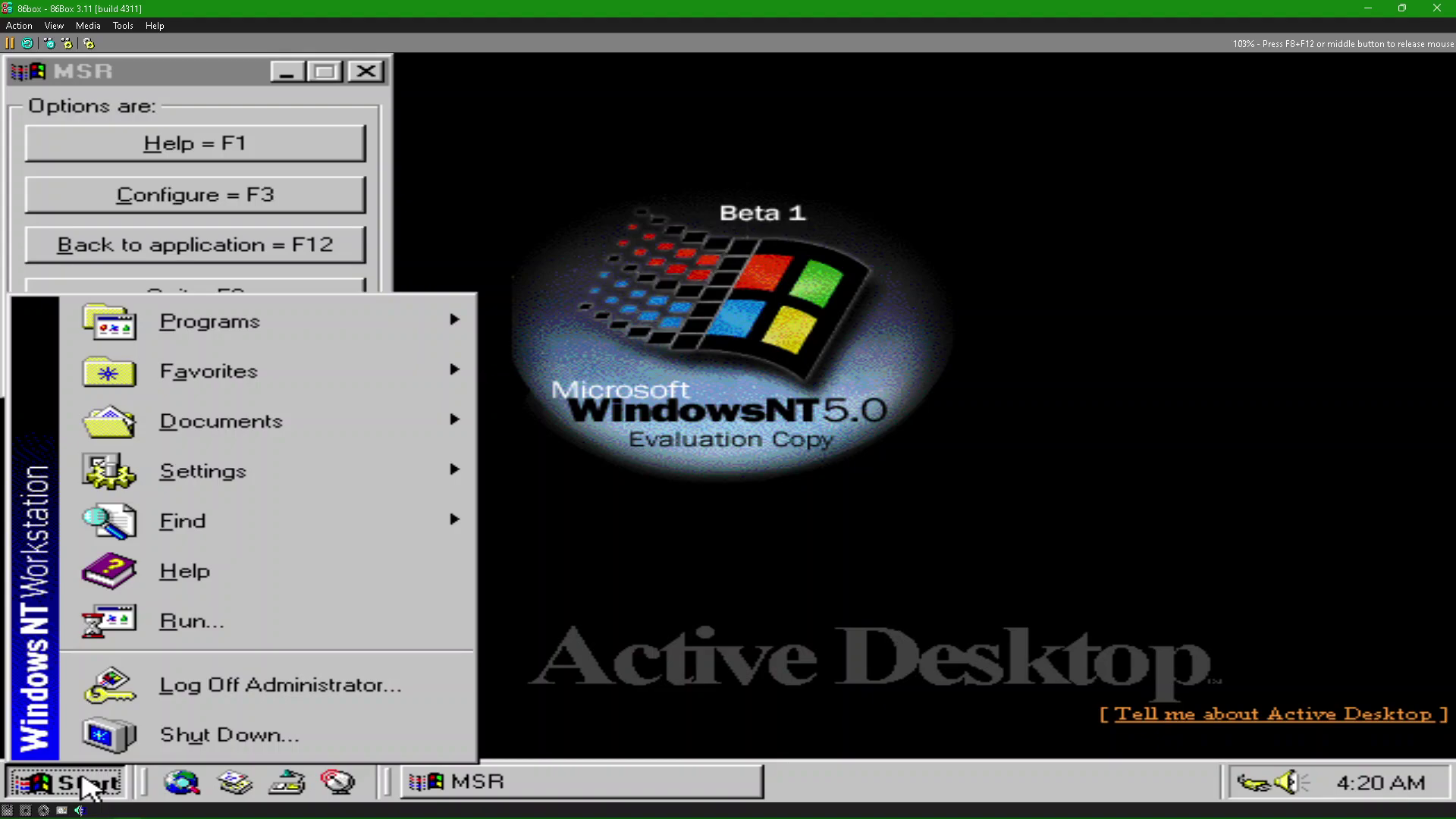
key(Down)
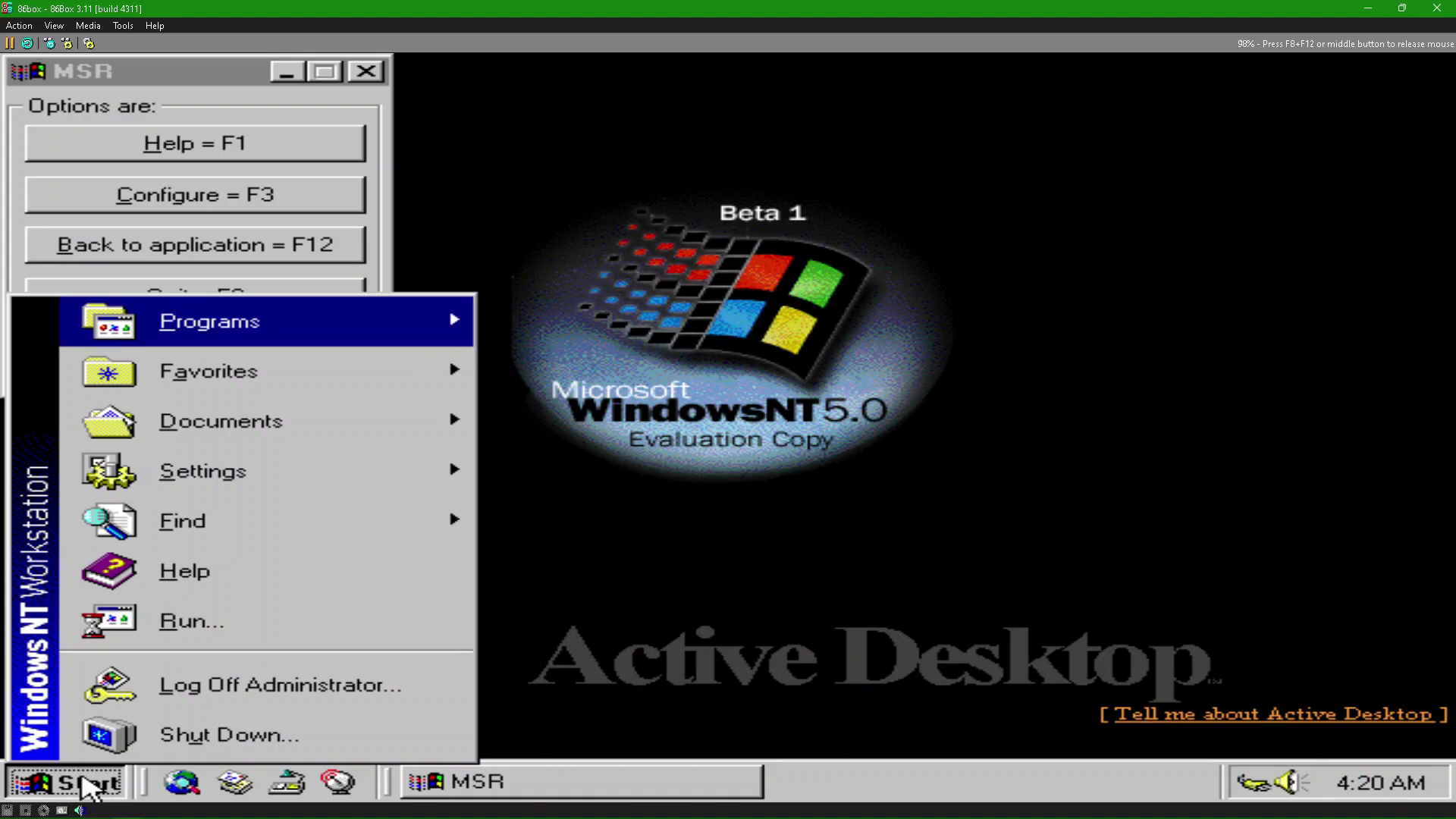
key(Down)
key(Down)
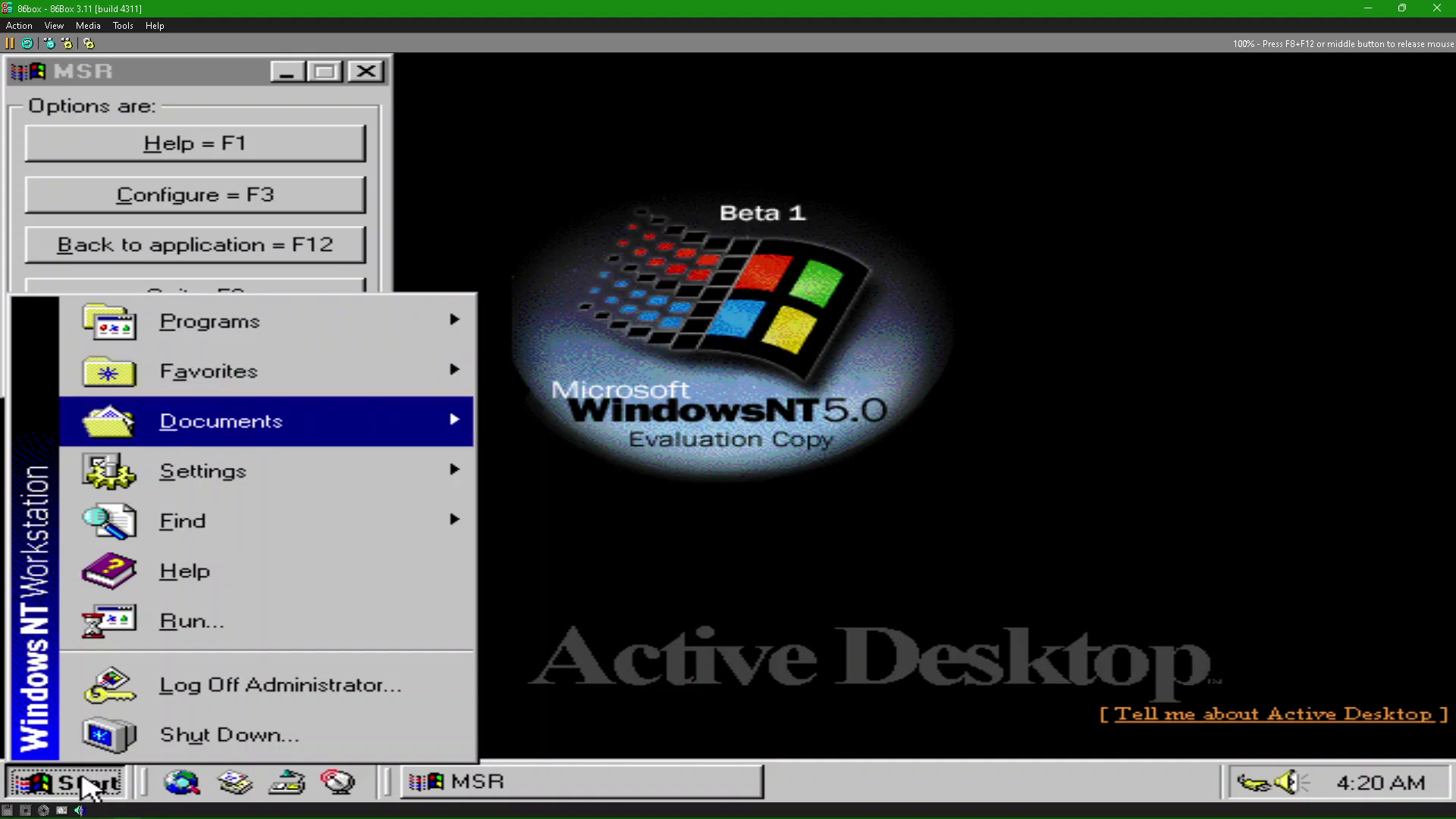
key(Down)
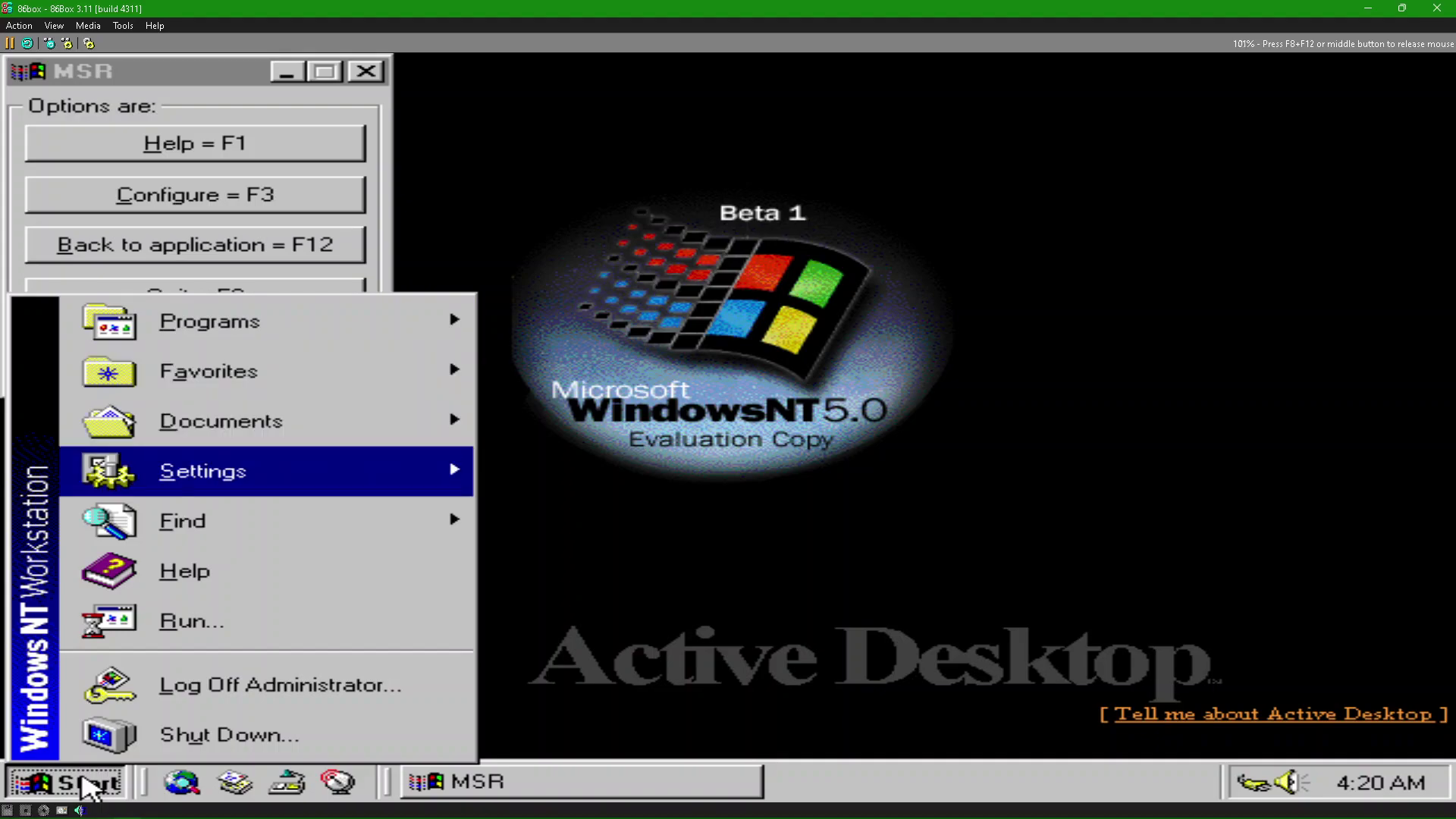
key(Down)
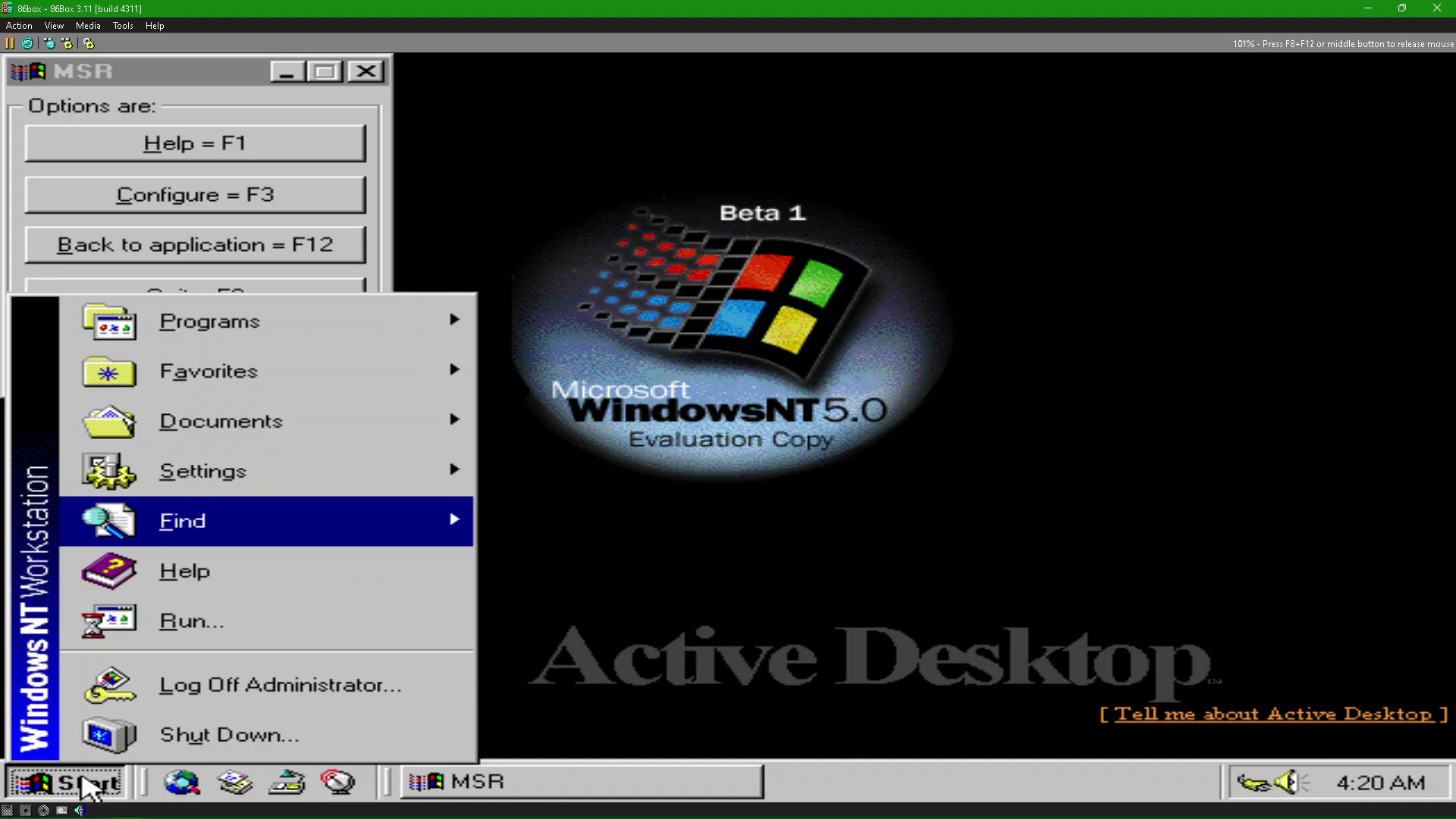
key(Down)
key(Down)
key(Down)
key(Down)
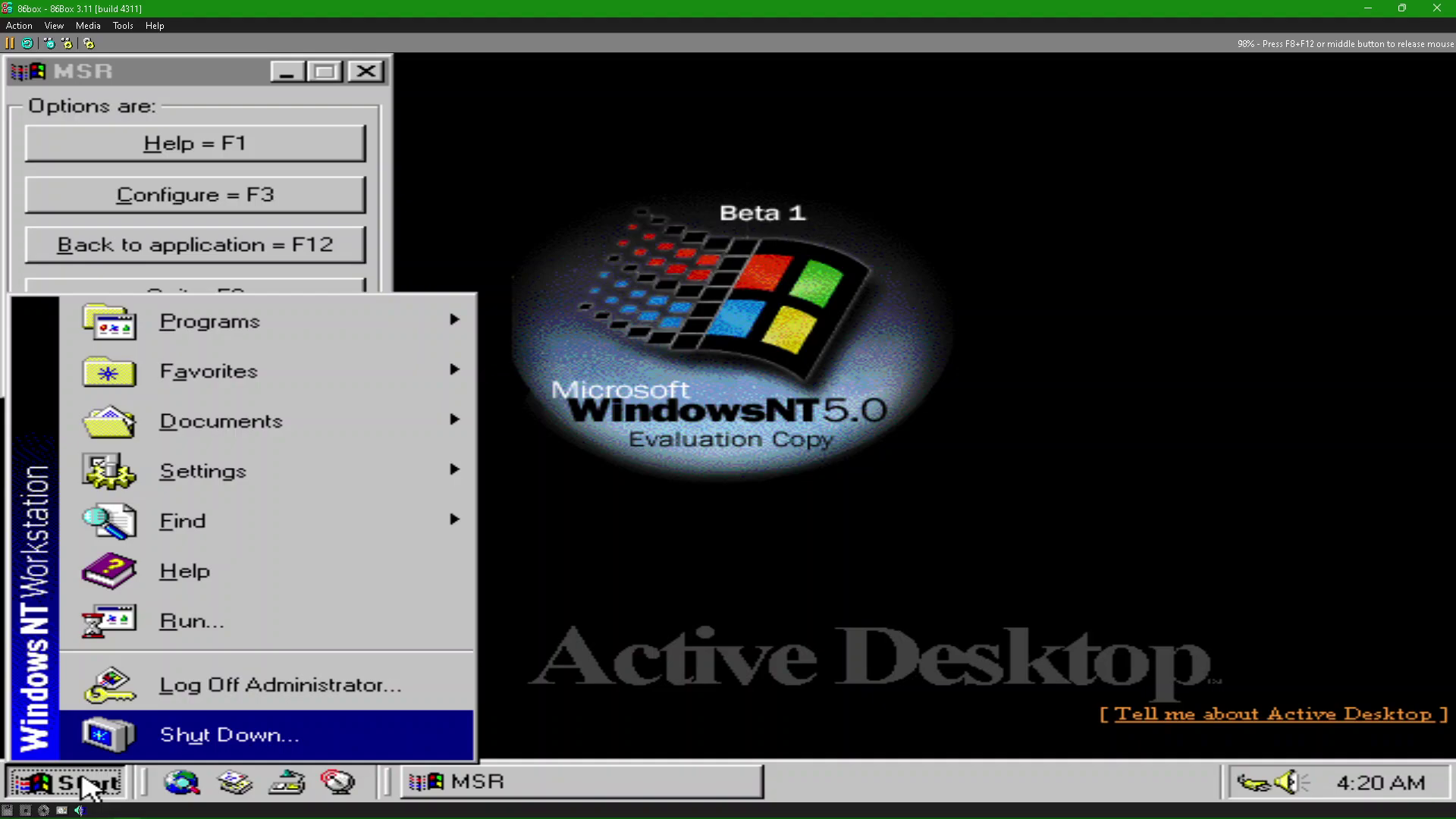
click(89, 788)
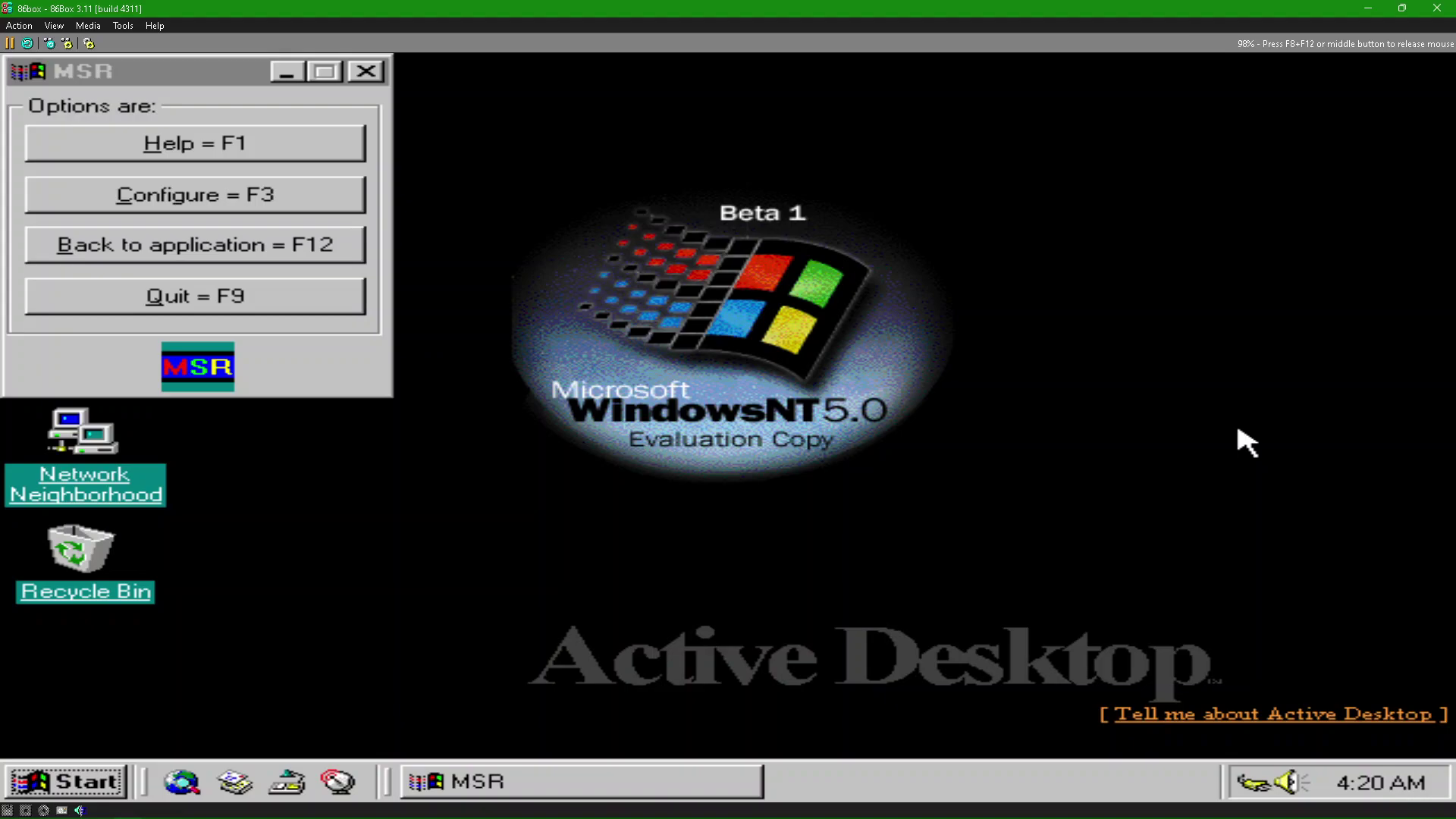
click(1058, 397)
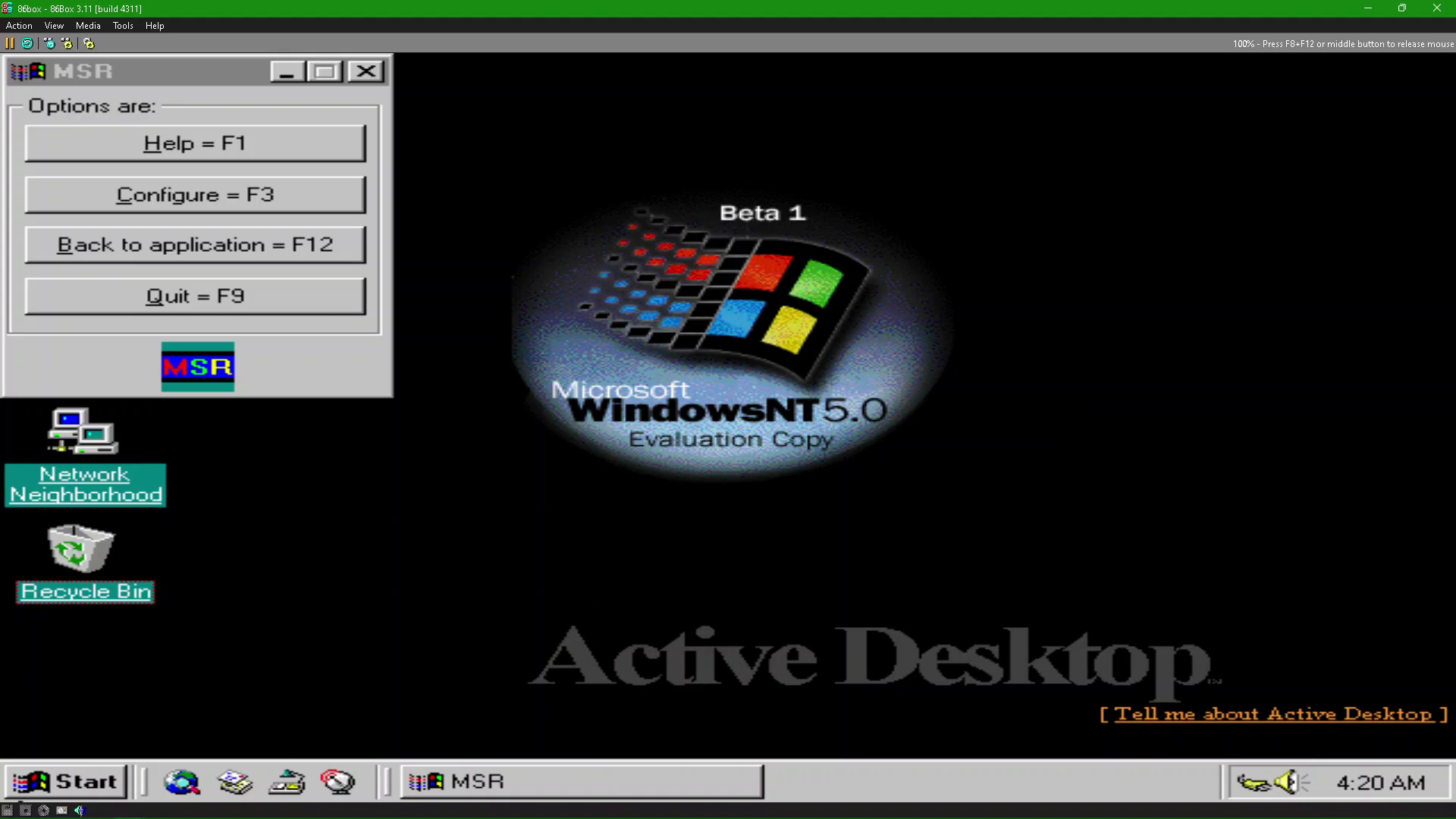
Step: Bring up the Administrator log-off confirmation and decline it with No
click(56, 773)
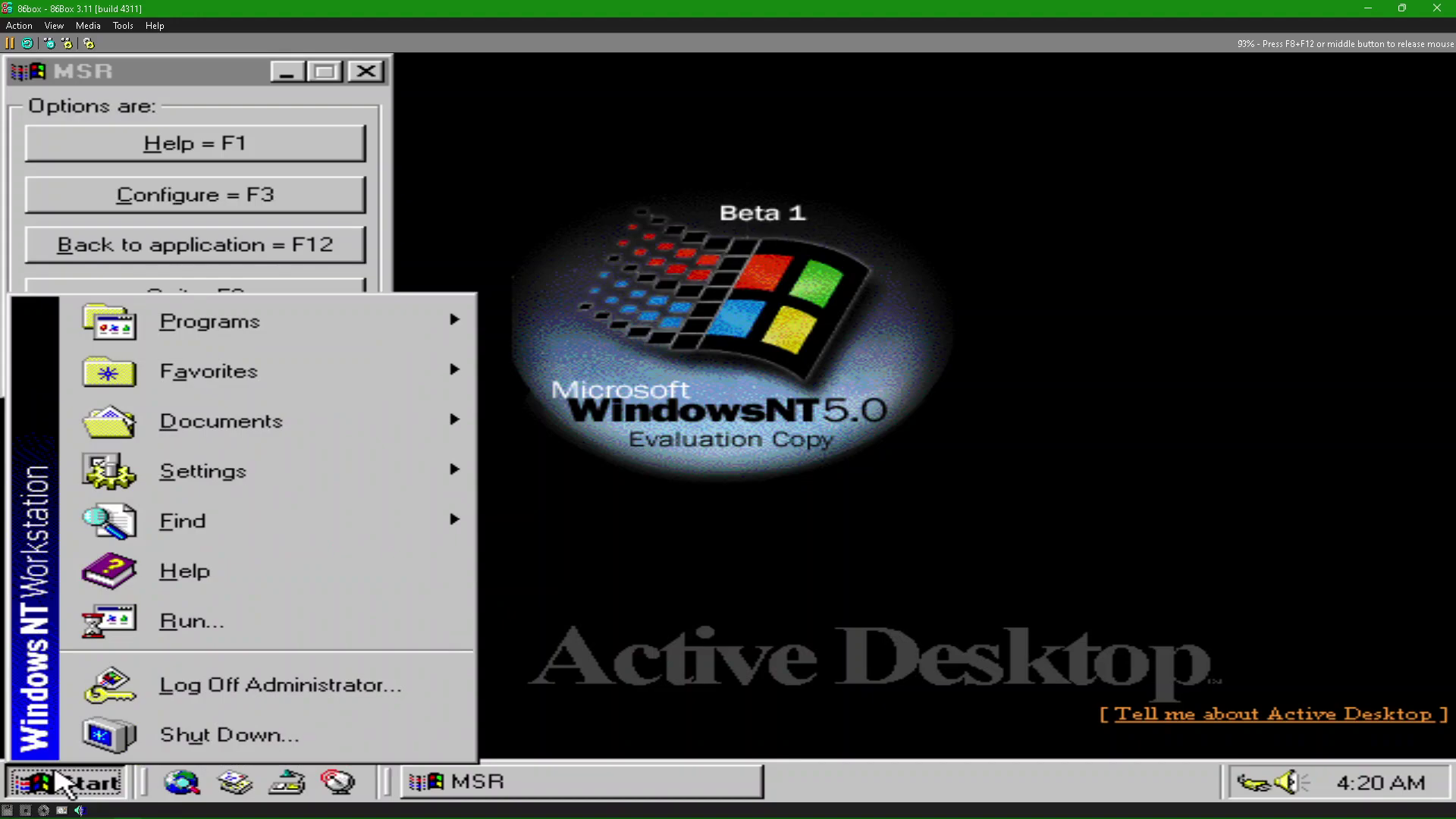
key(Up)
key(Up)
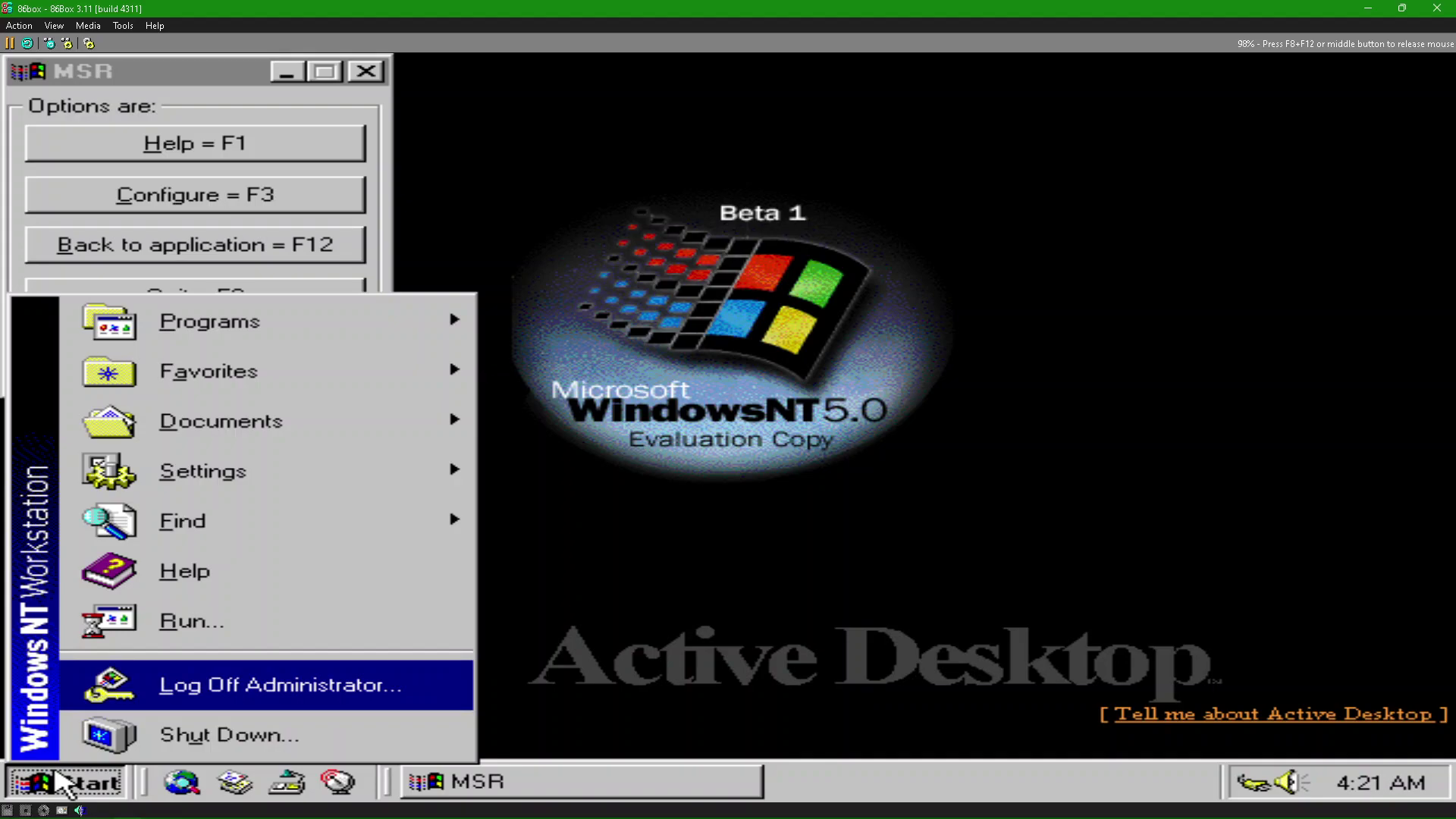
key(Return)
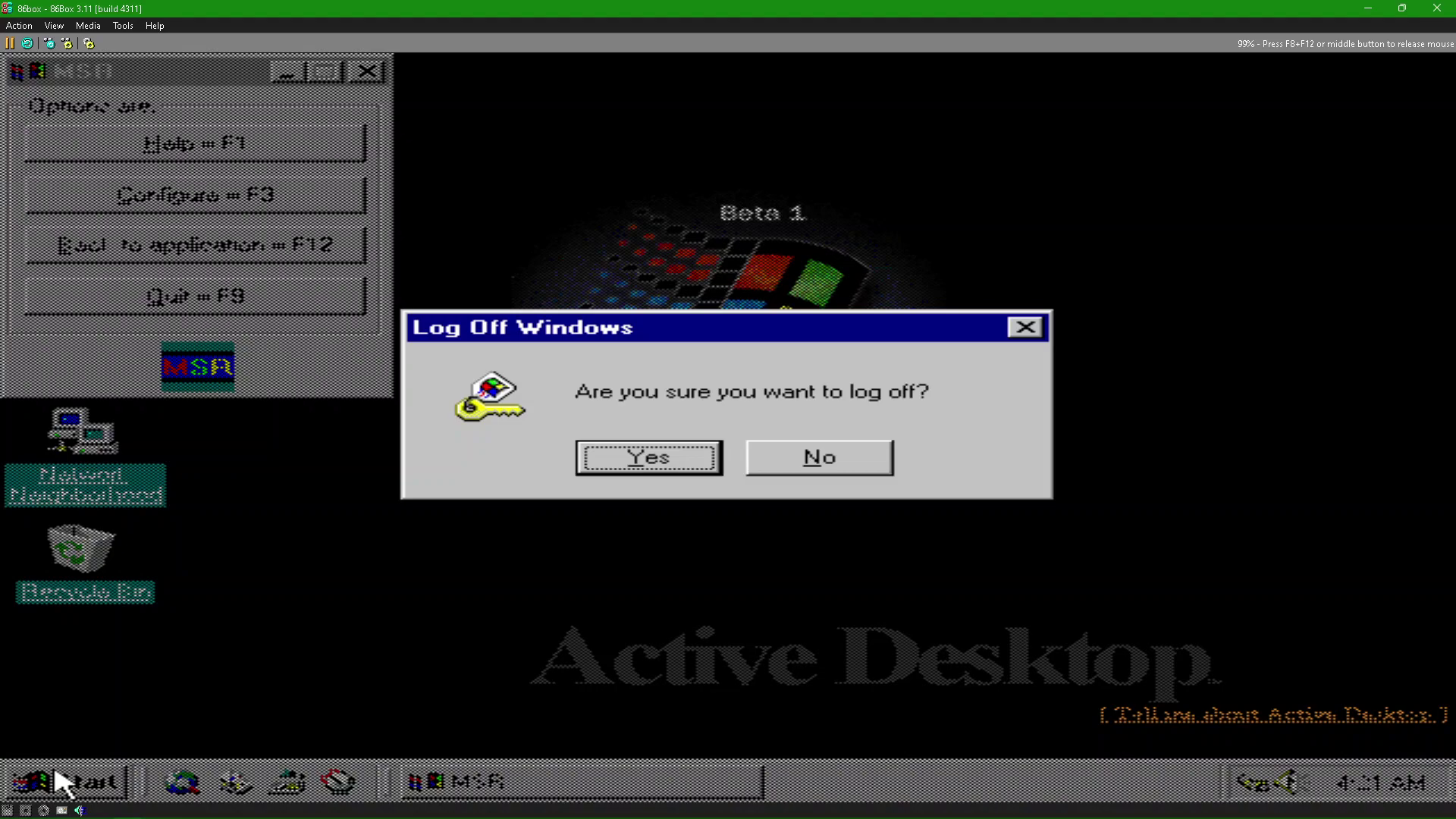
key(Tab)
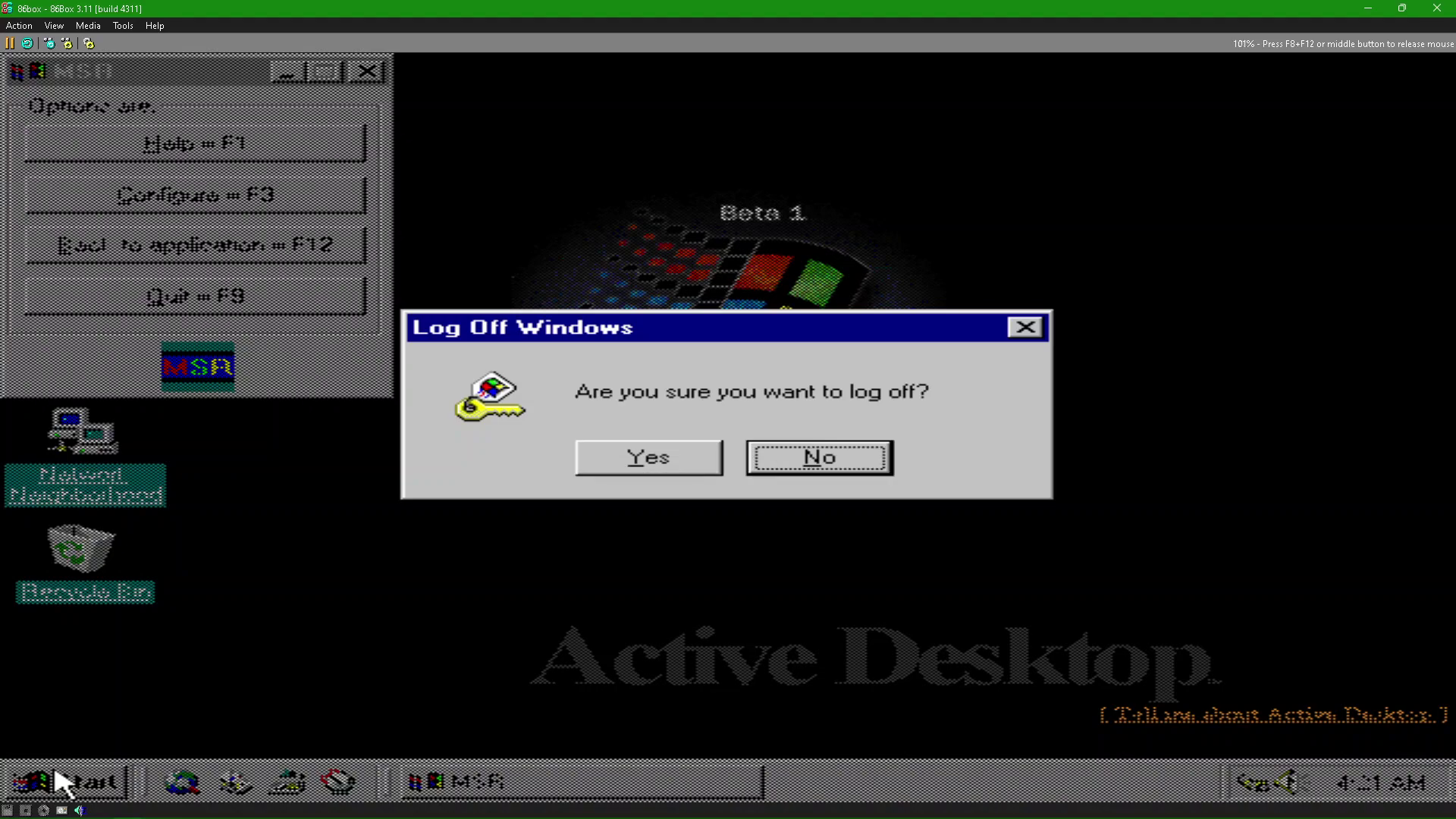
key(Return)
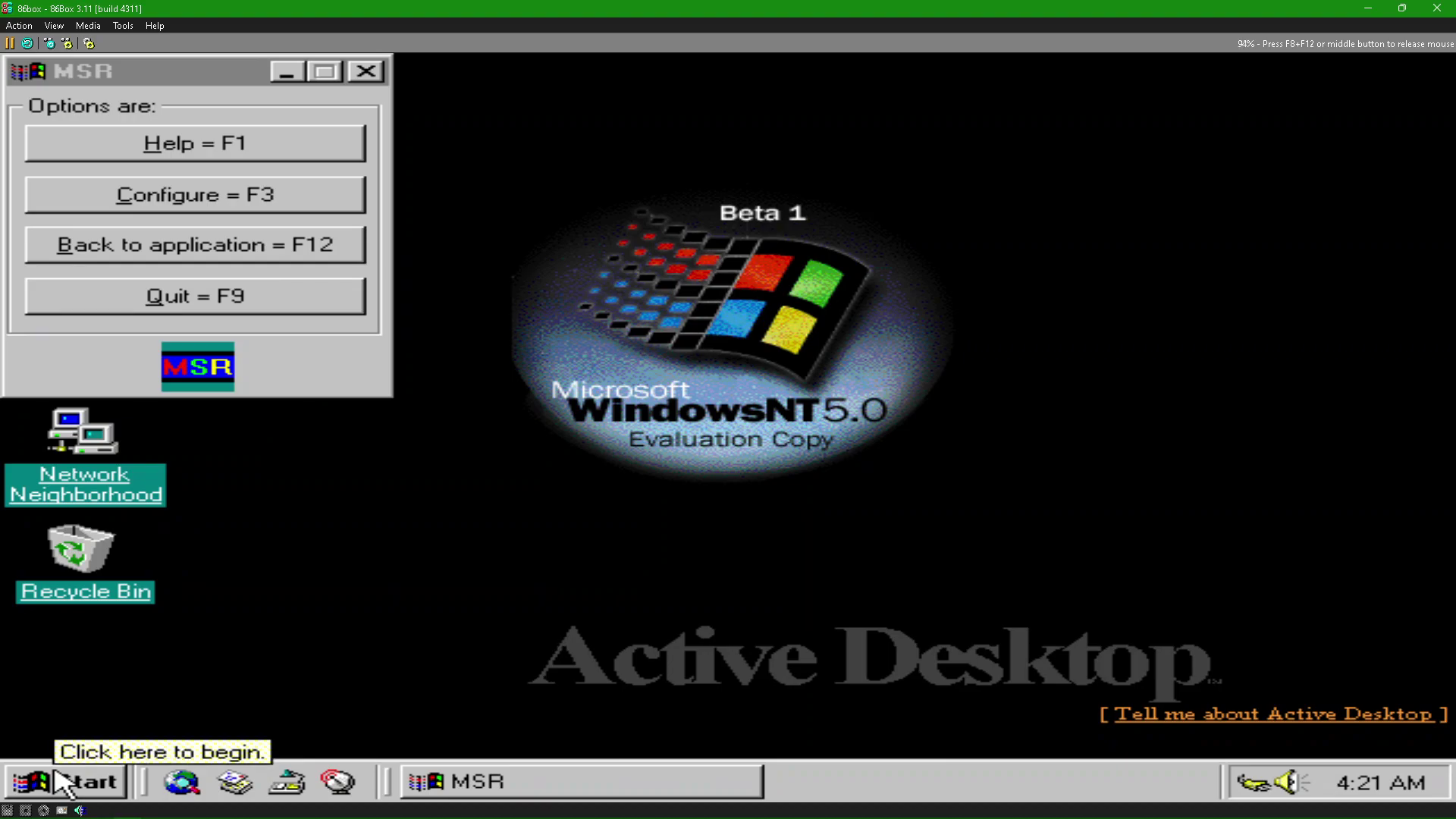
Step: Open the C:\winnt\system32 folder with the Run command
click(61, 781)
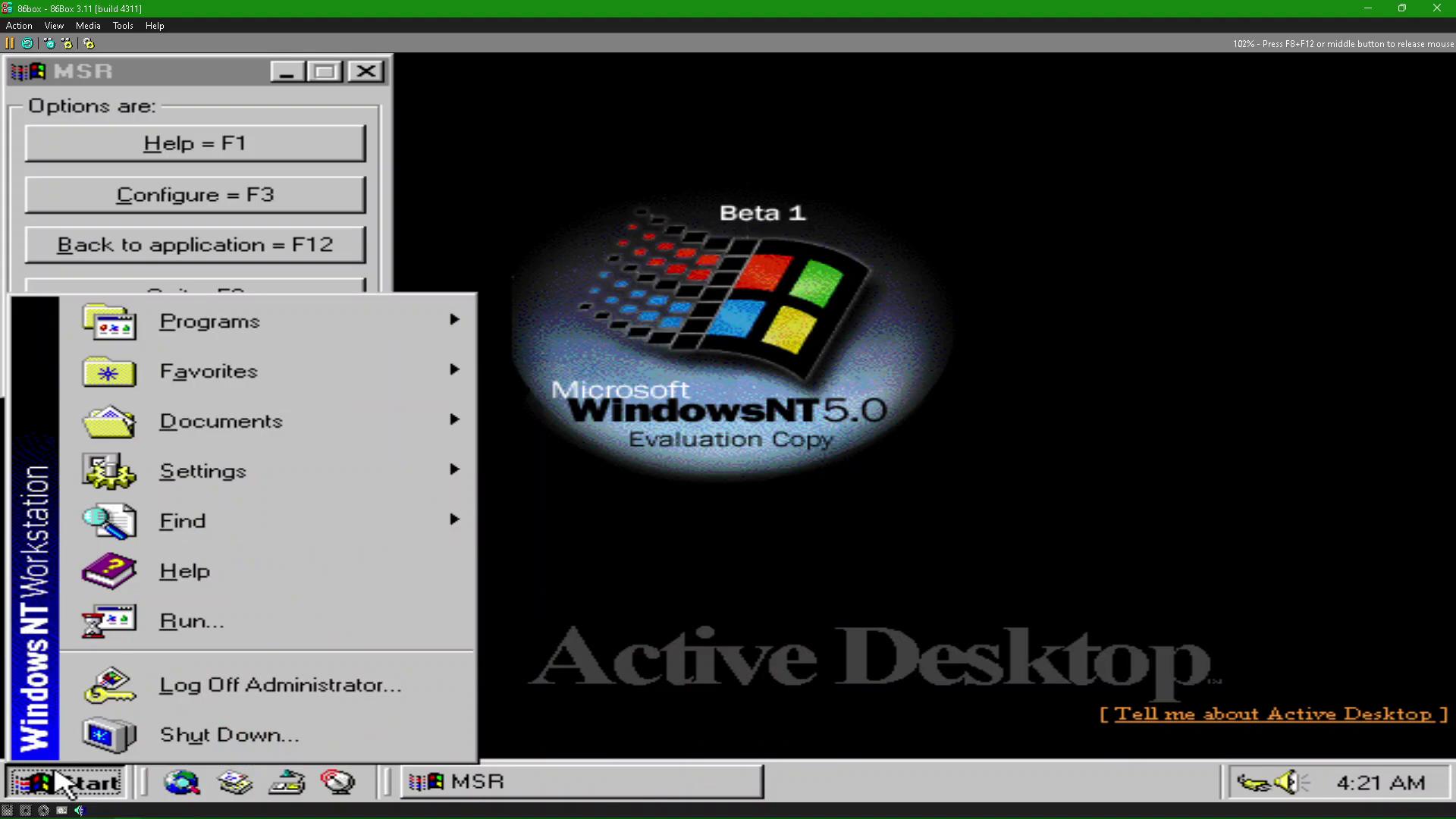
key(Up)
key(Up)
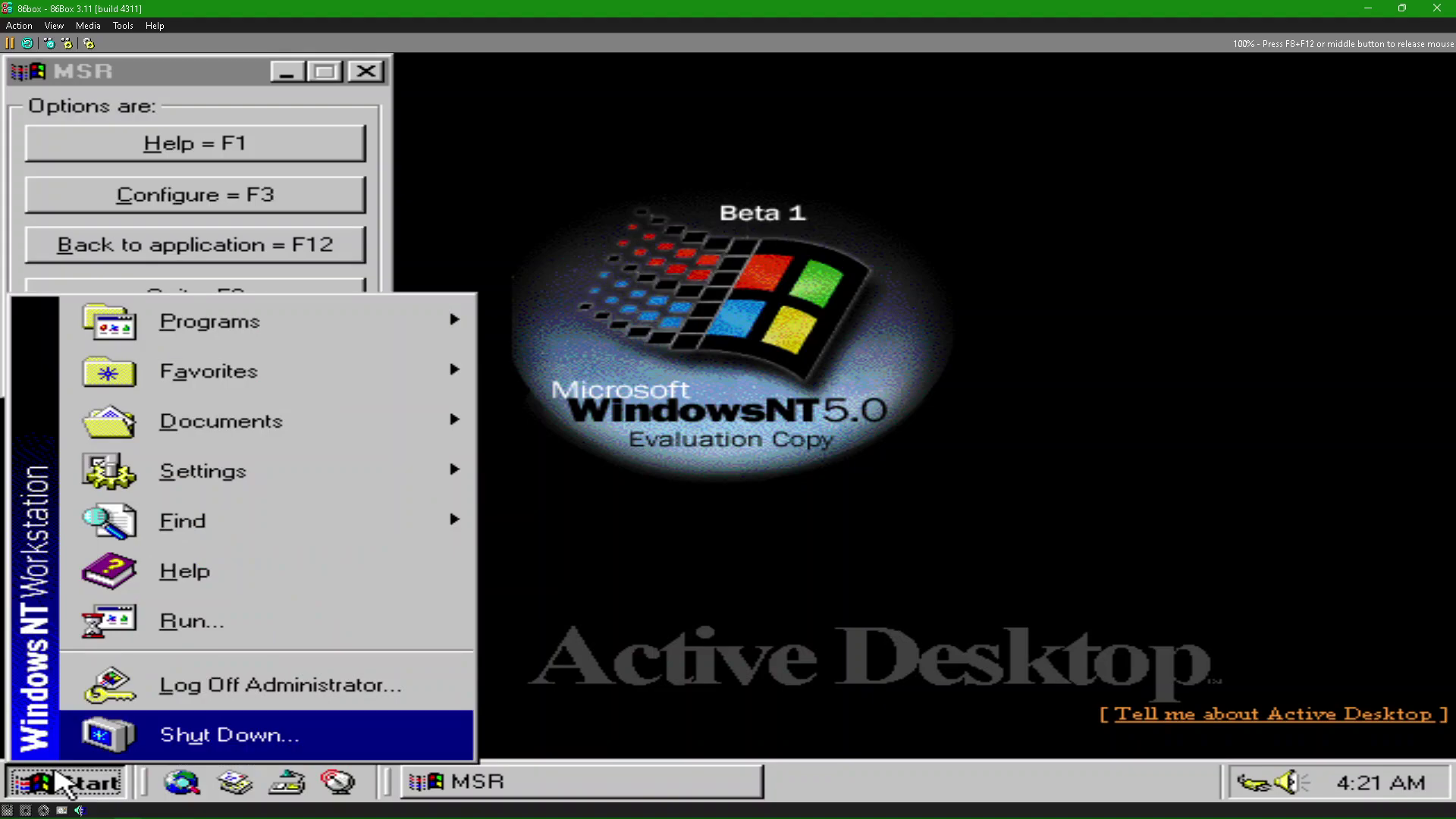
key(Up)
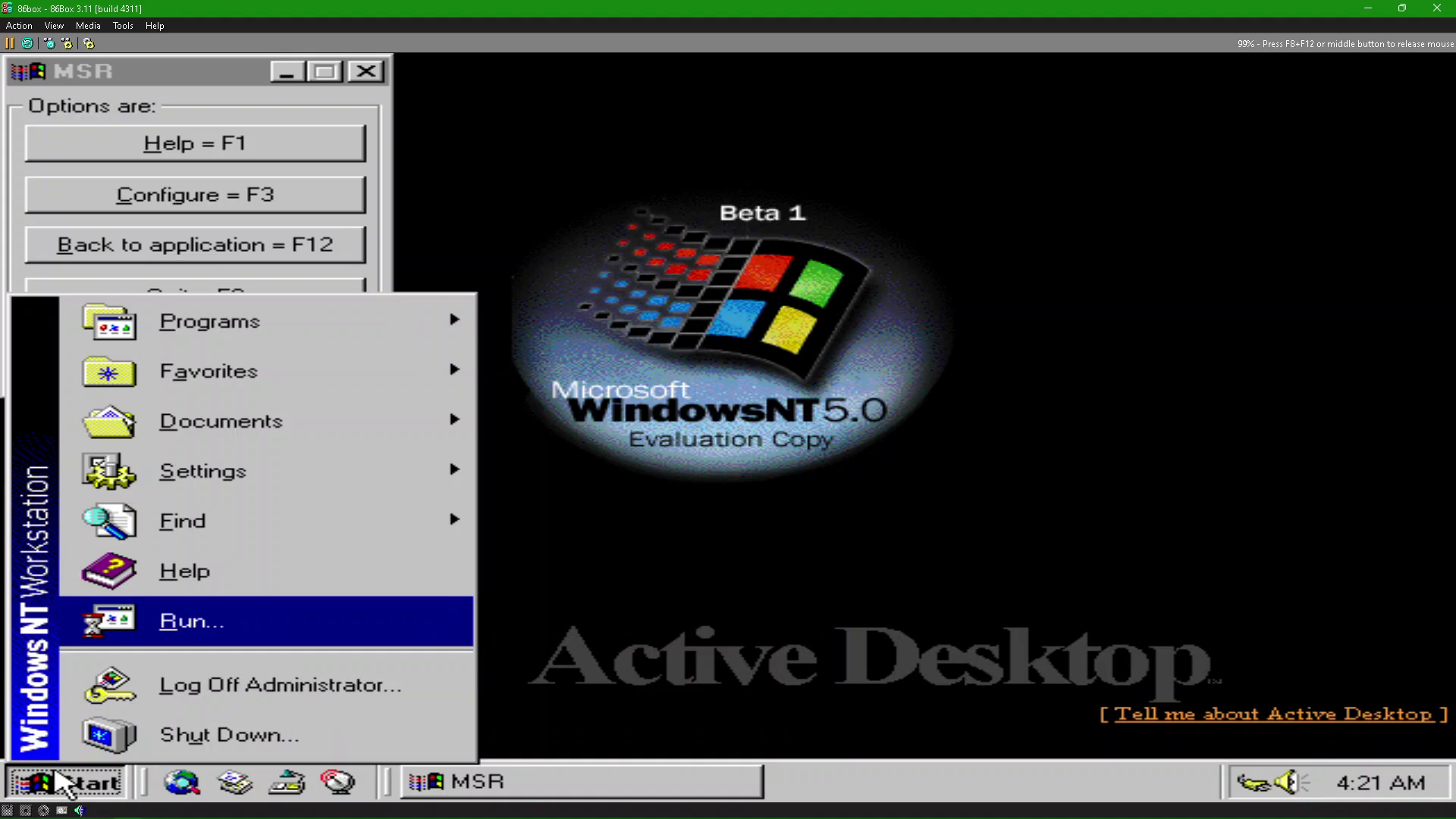
key(Return)
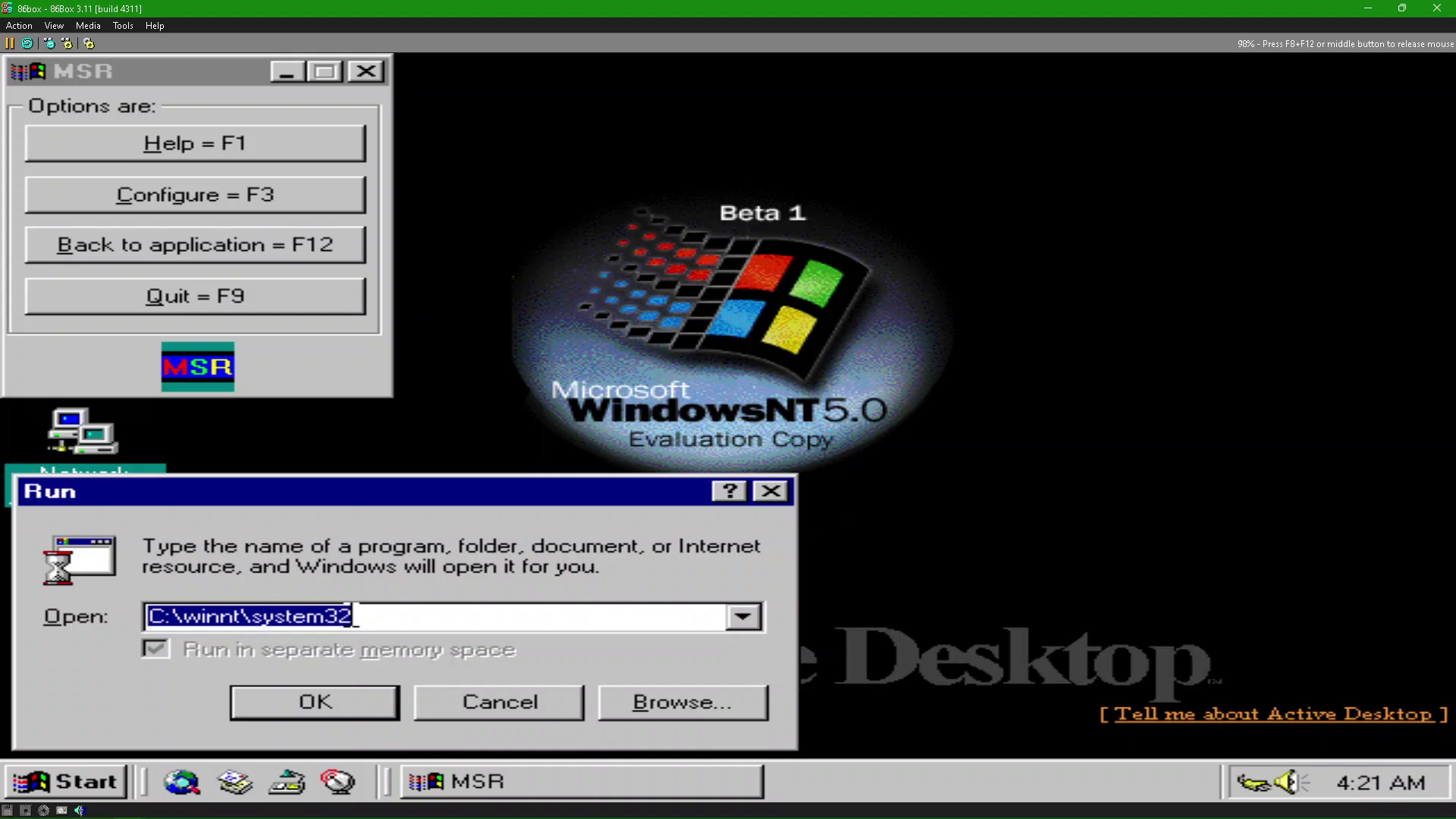
key(Return)
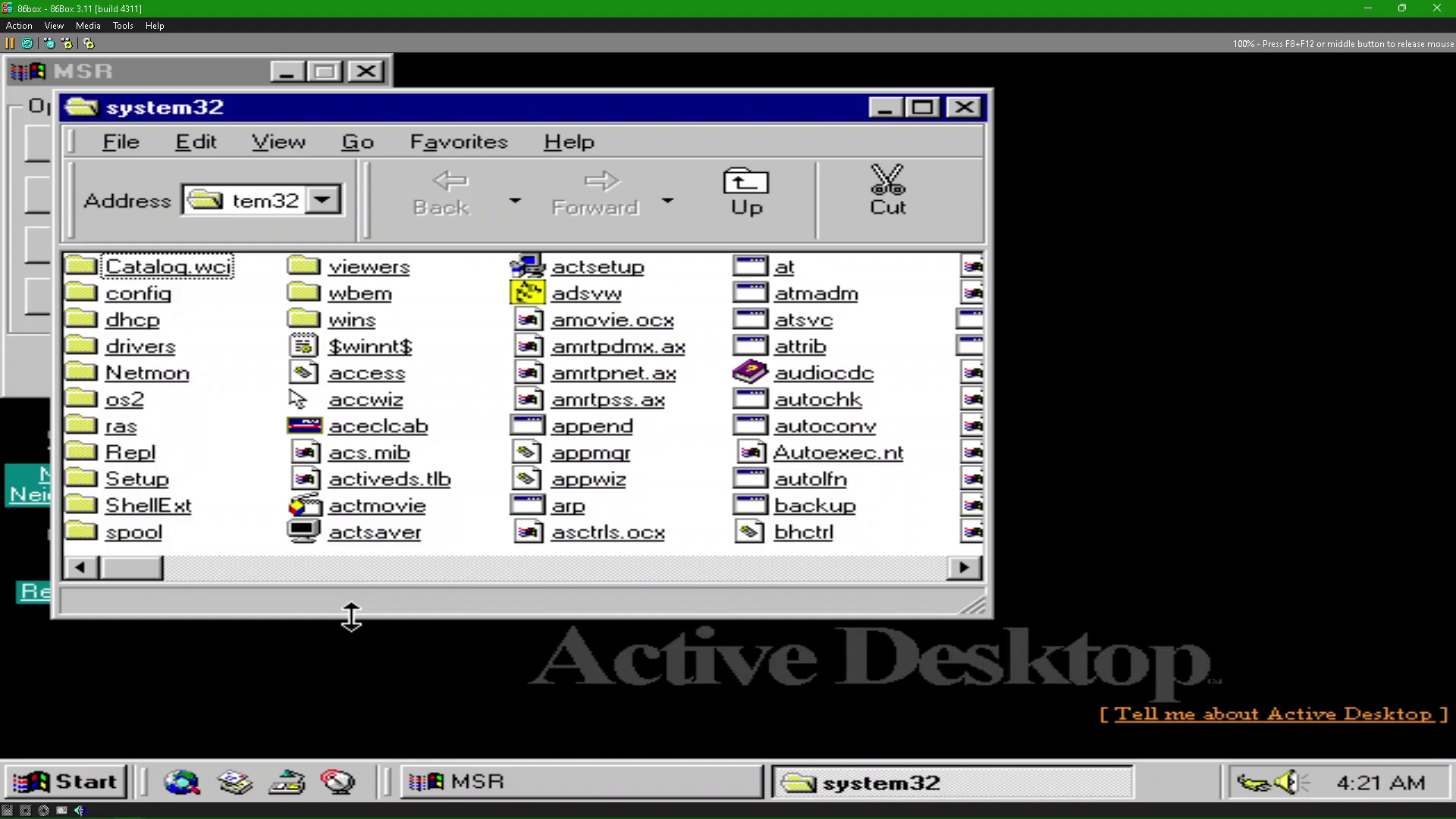
Step: Expand the address list of the system32 window, dismiss it and close the folder window
click(299, 201)
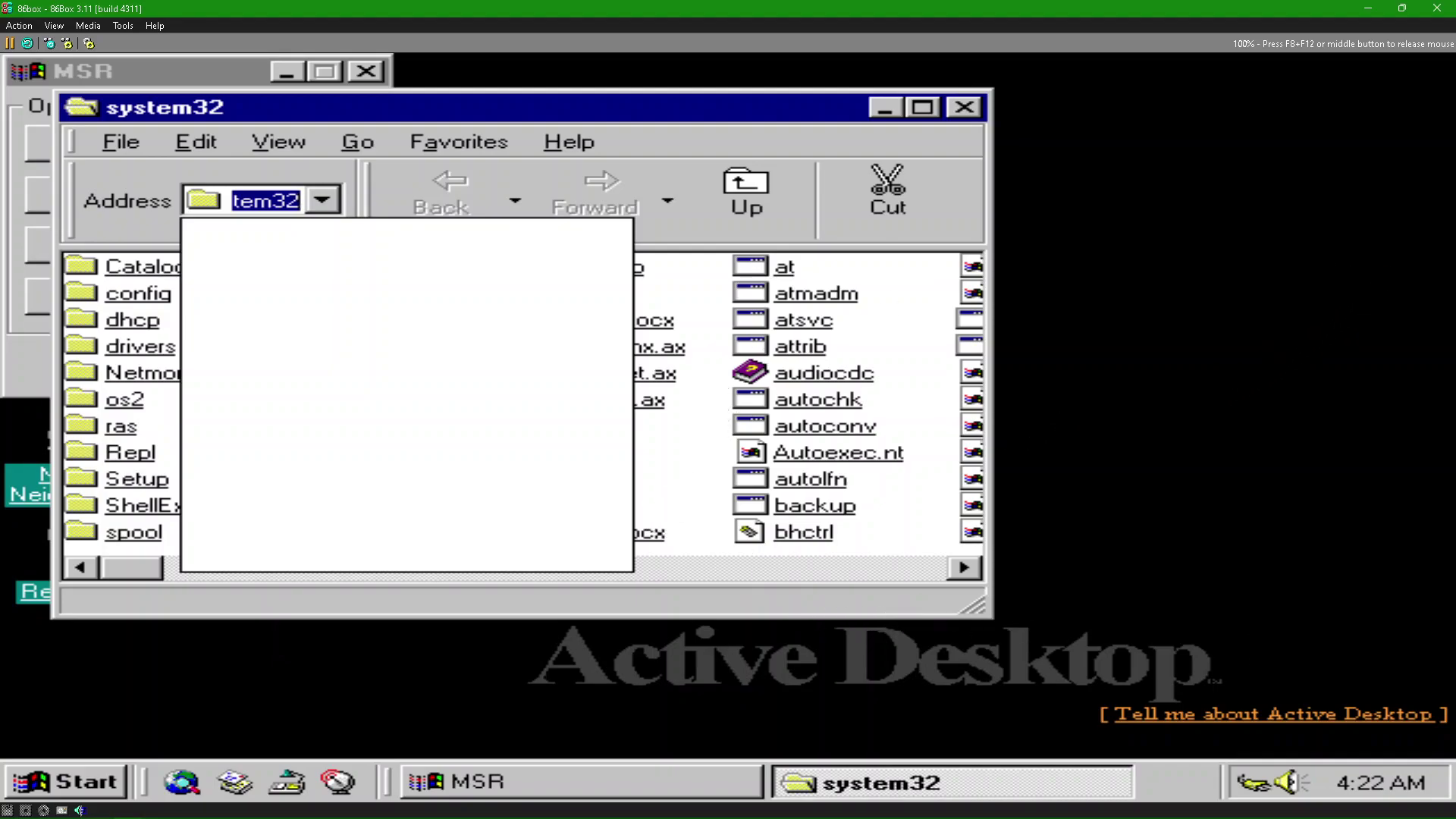
click(1441, 690)
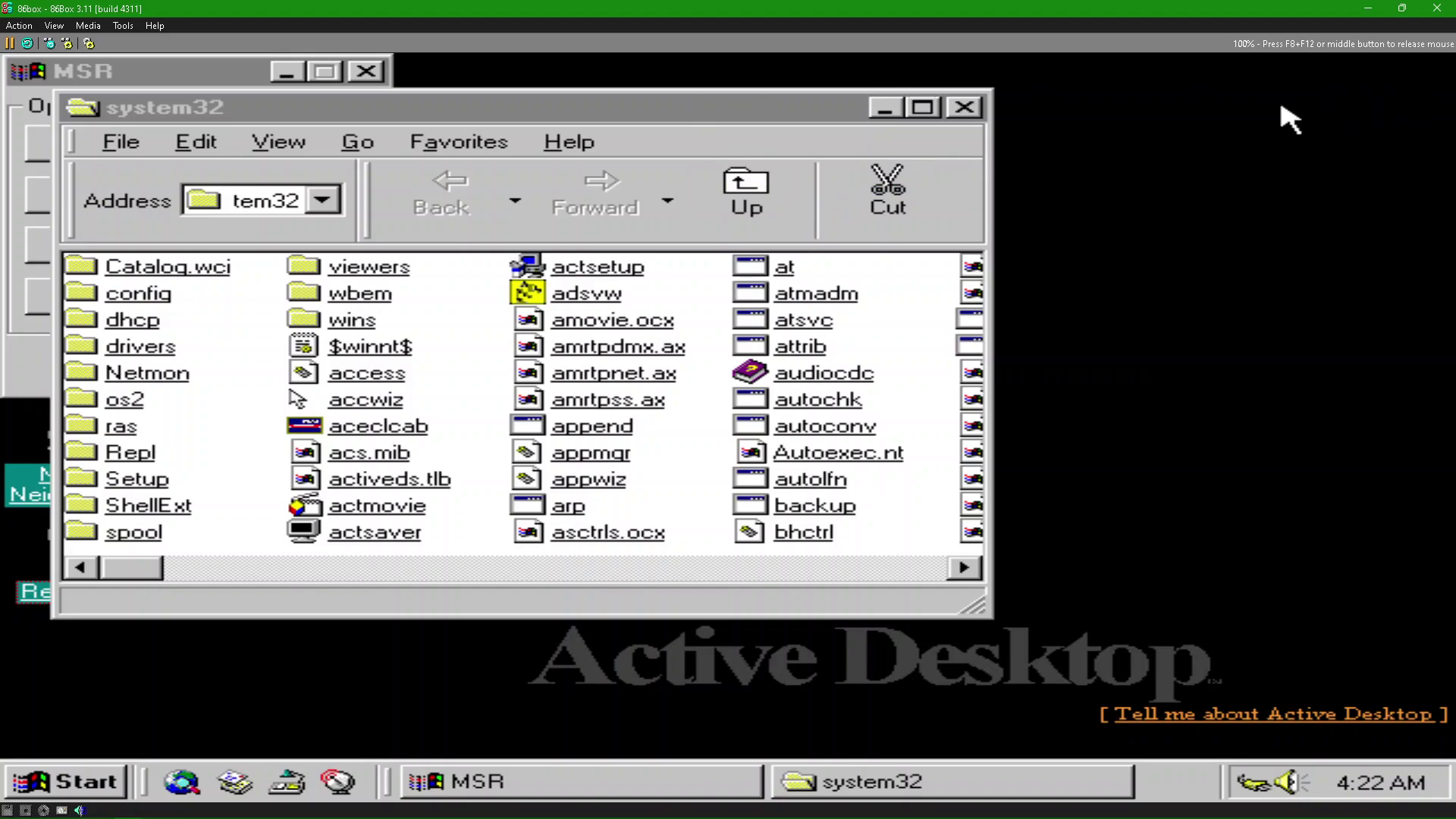
click(964, 107)
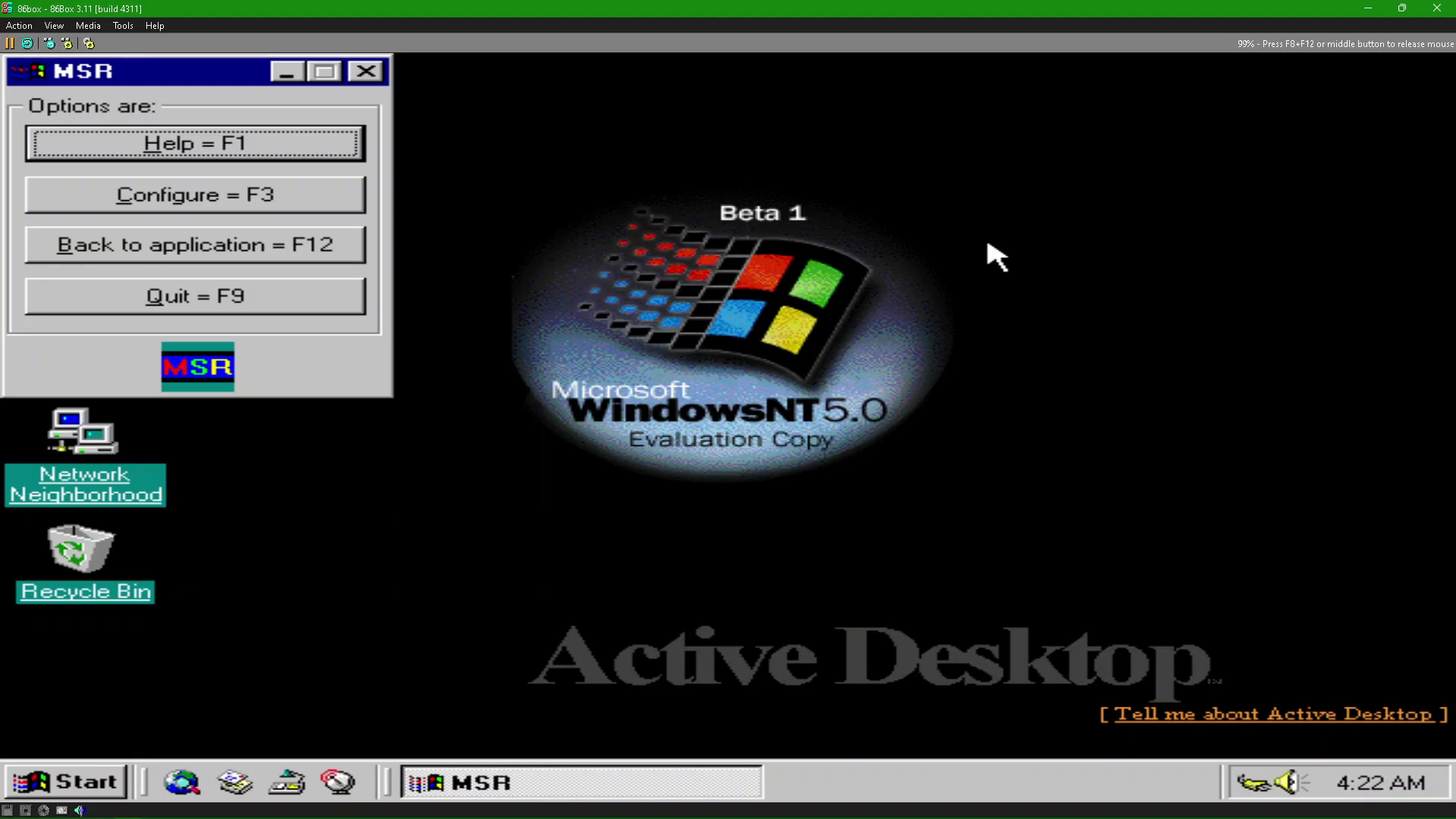
Step: Reopen the Run dialog and move the focus from the path to OK and back to the path
click(27, 790)
click(24, 788)
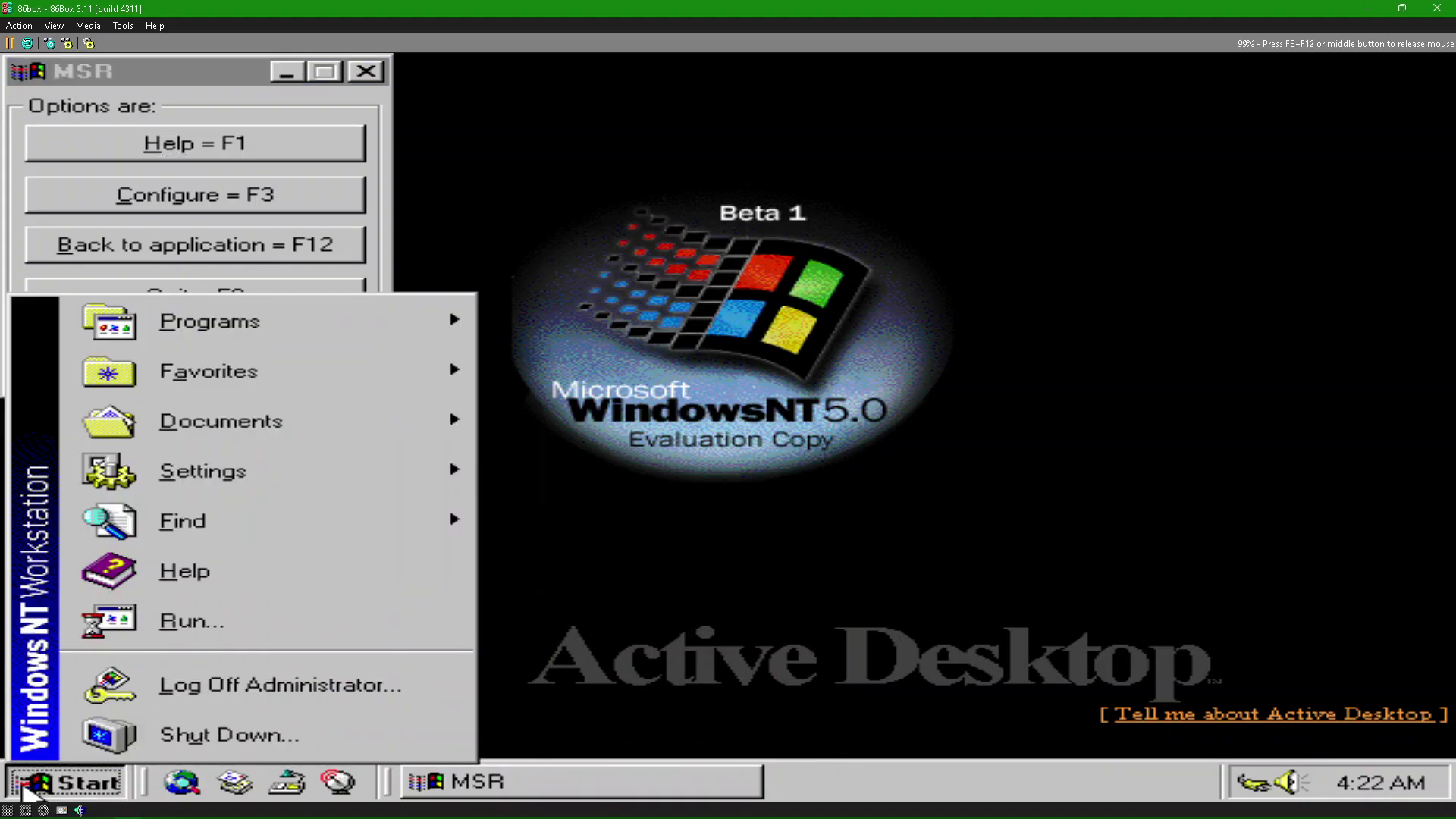
key(Up)
key(Up)
key(Up)
key(Return)
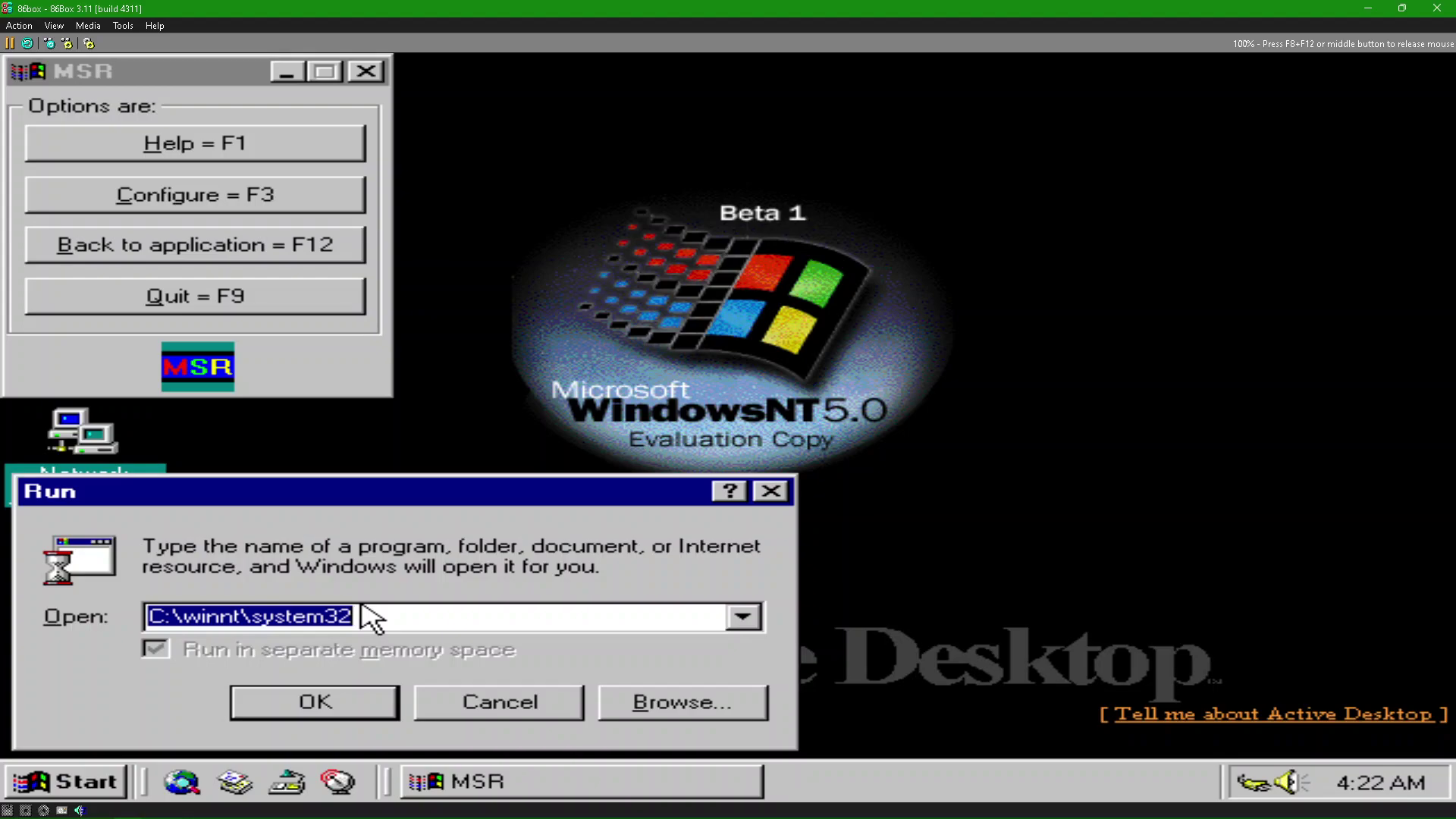
key(Tab)
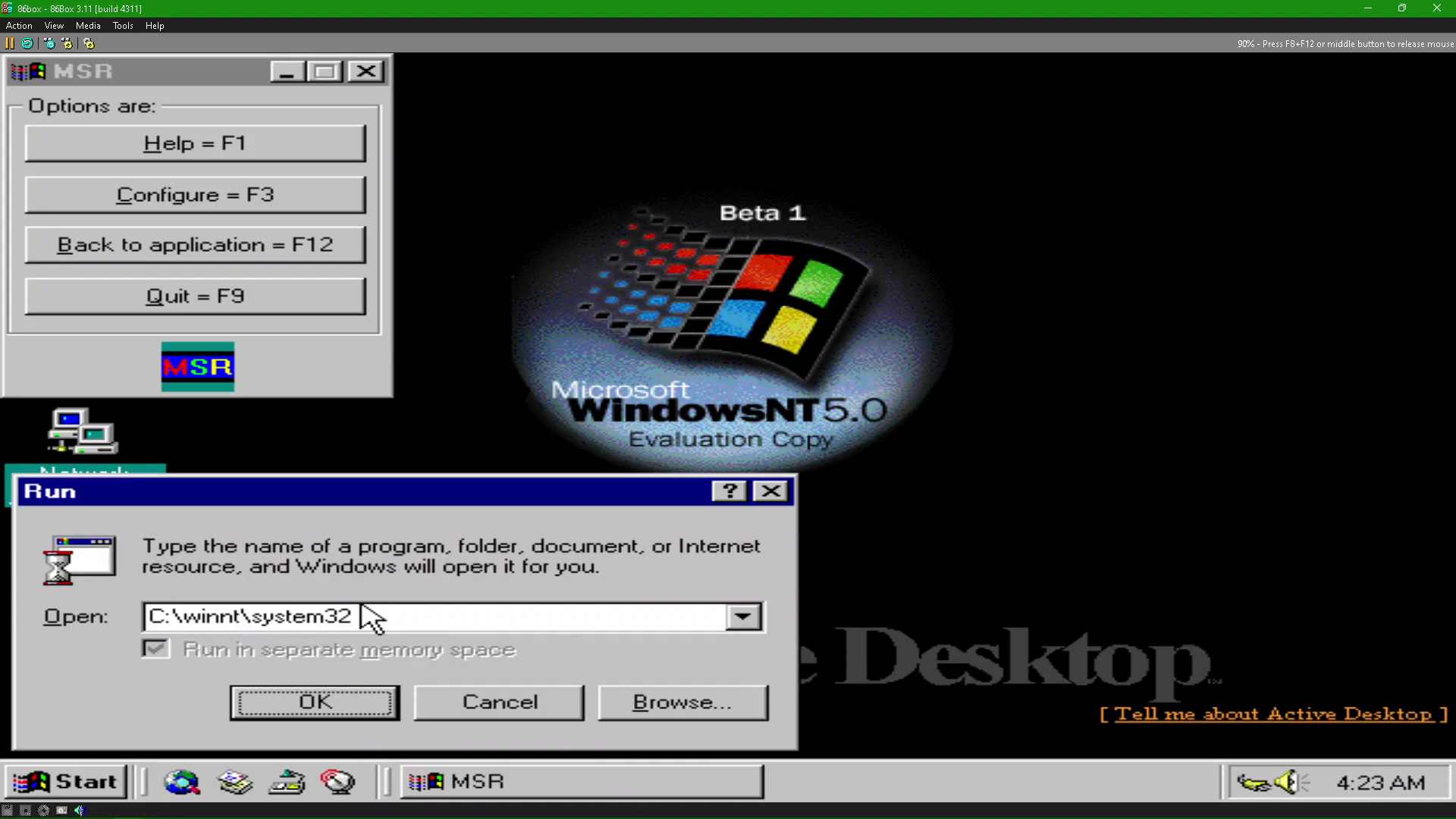
key(shift+Tab)
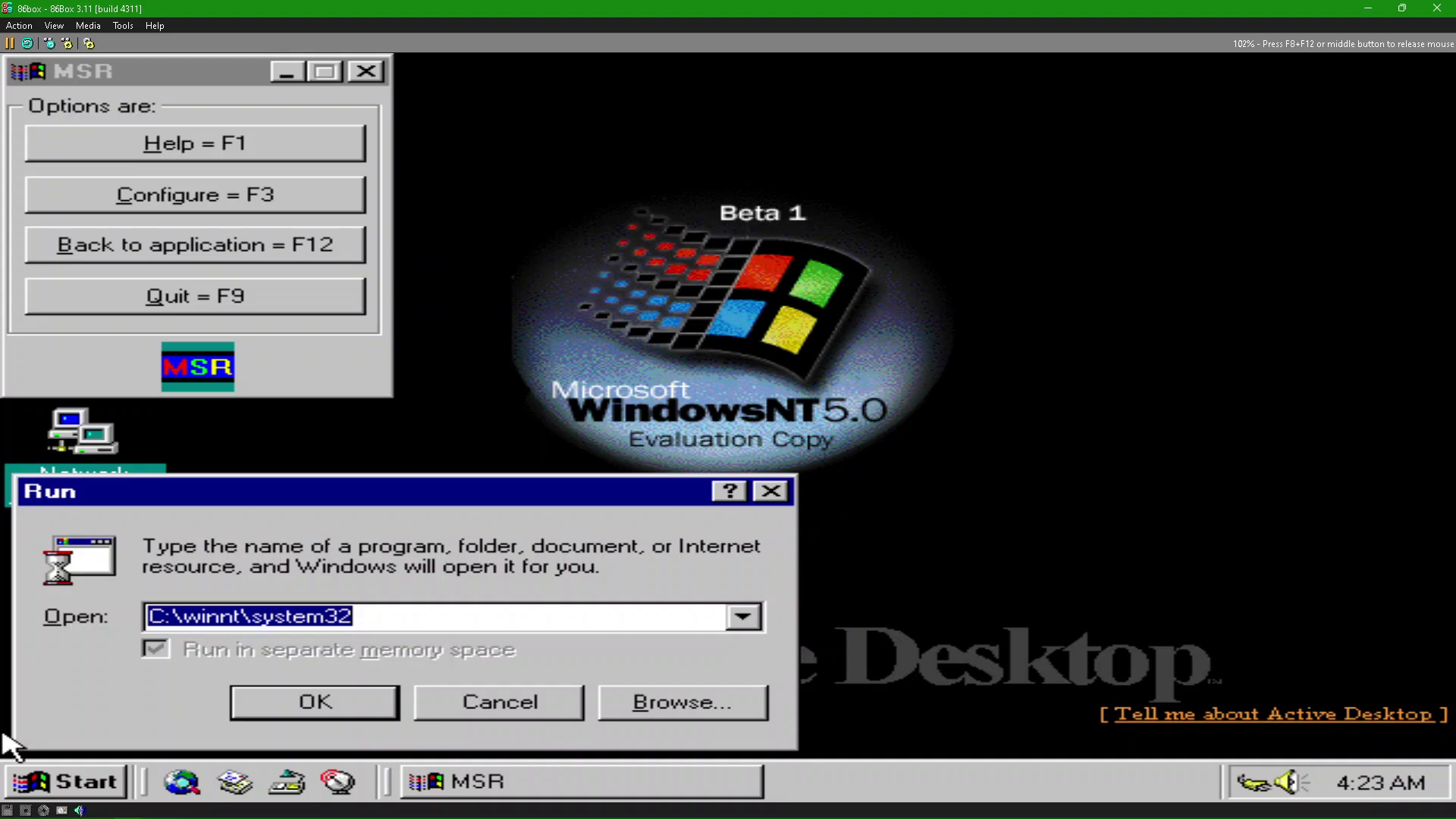
Step: Bring up and dismiss the Start menu repeatedly over the open Run dialog to observe the screen reader's behaviour
key(ctrl+Escape)
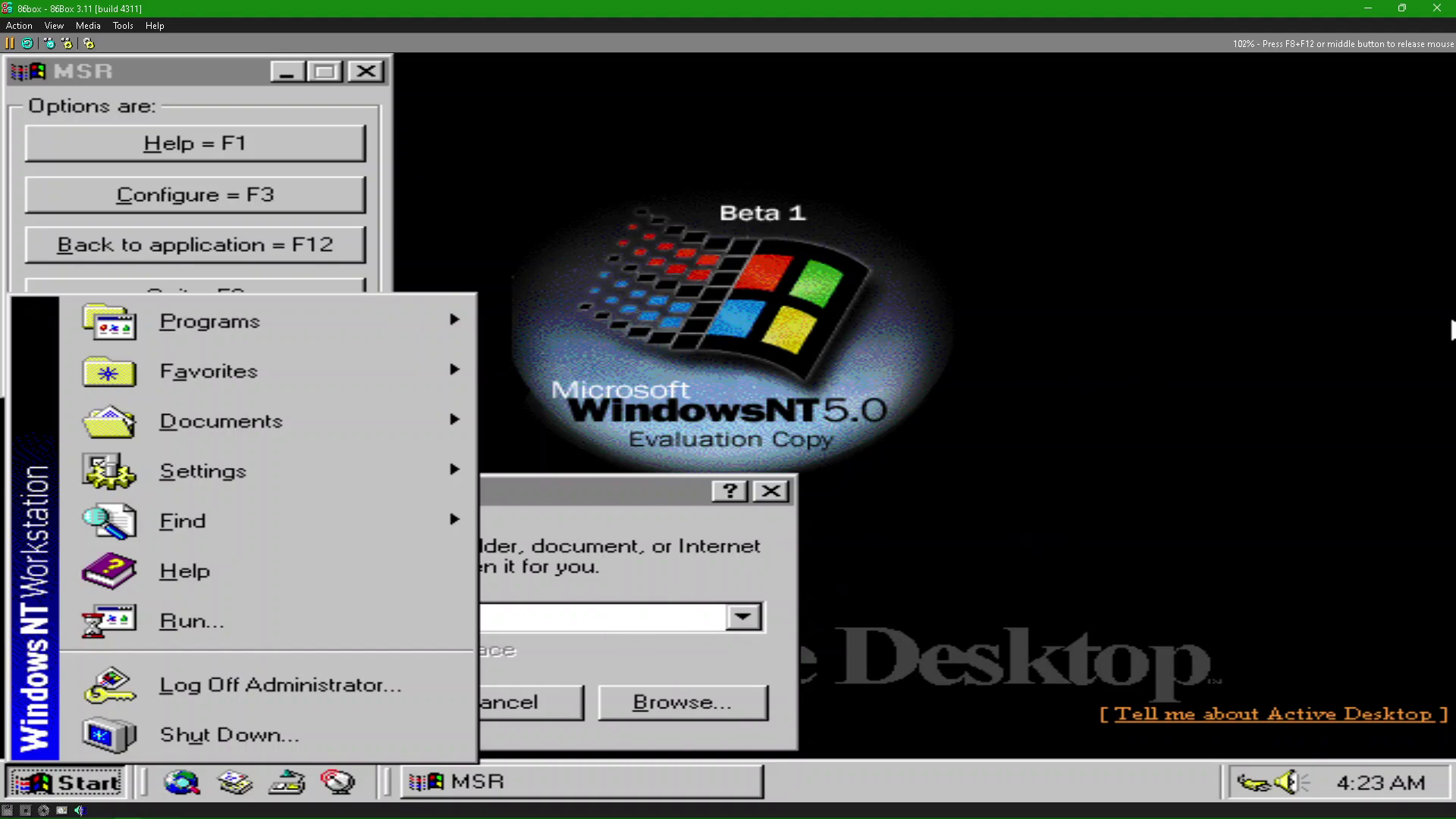
key(Escape)
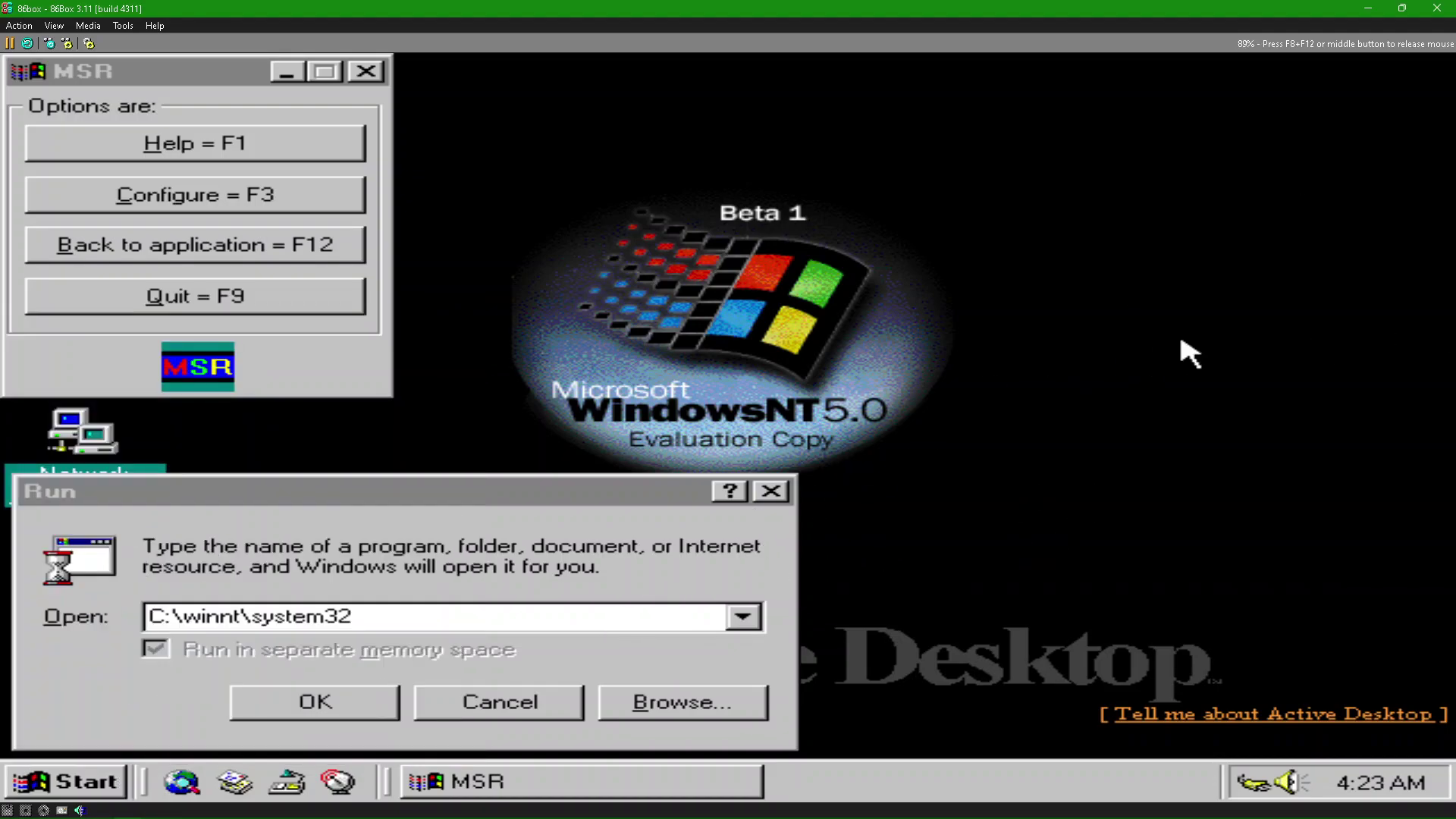
key(super)
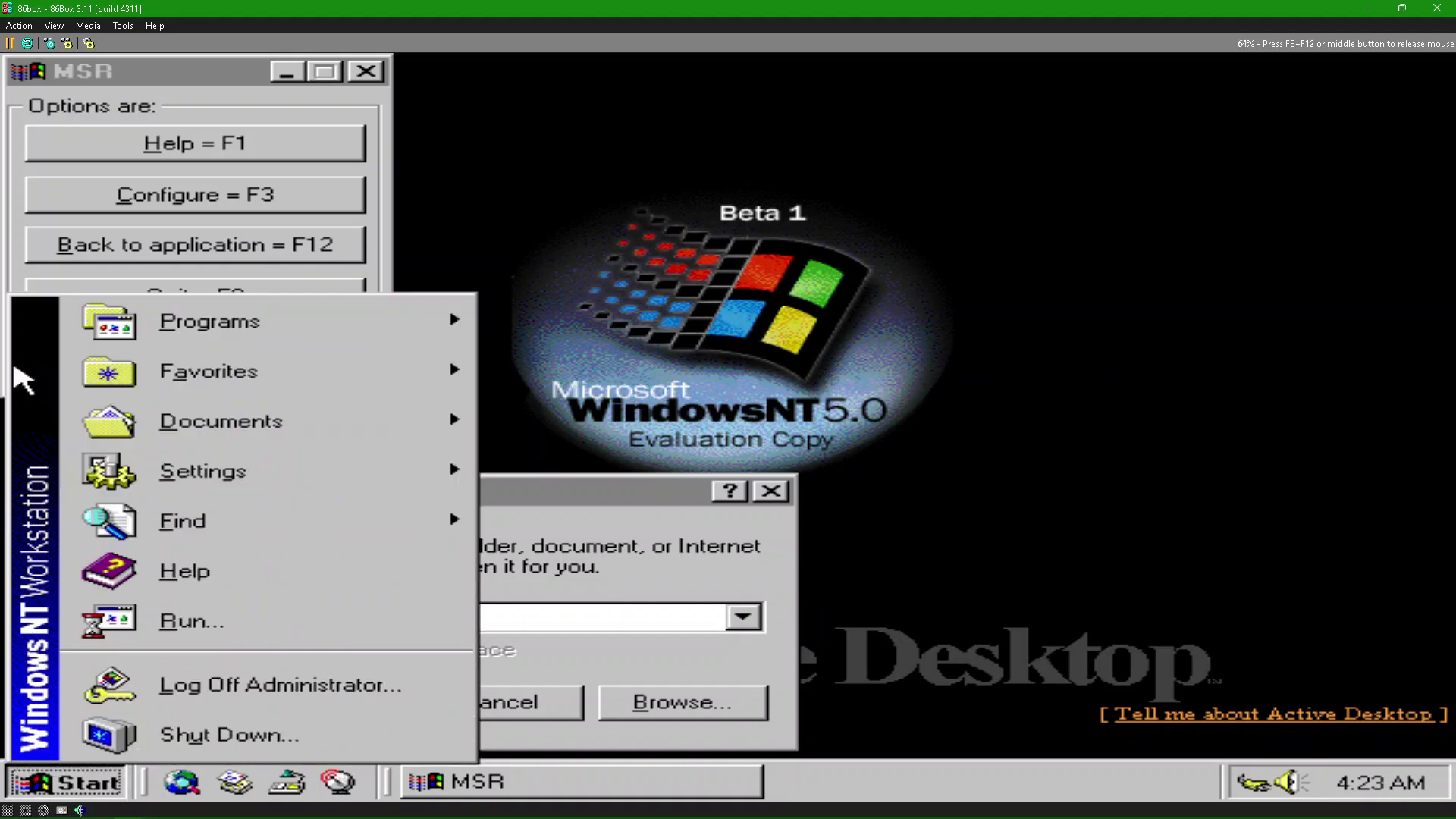
key(Escape)
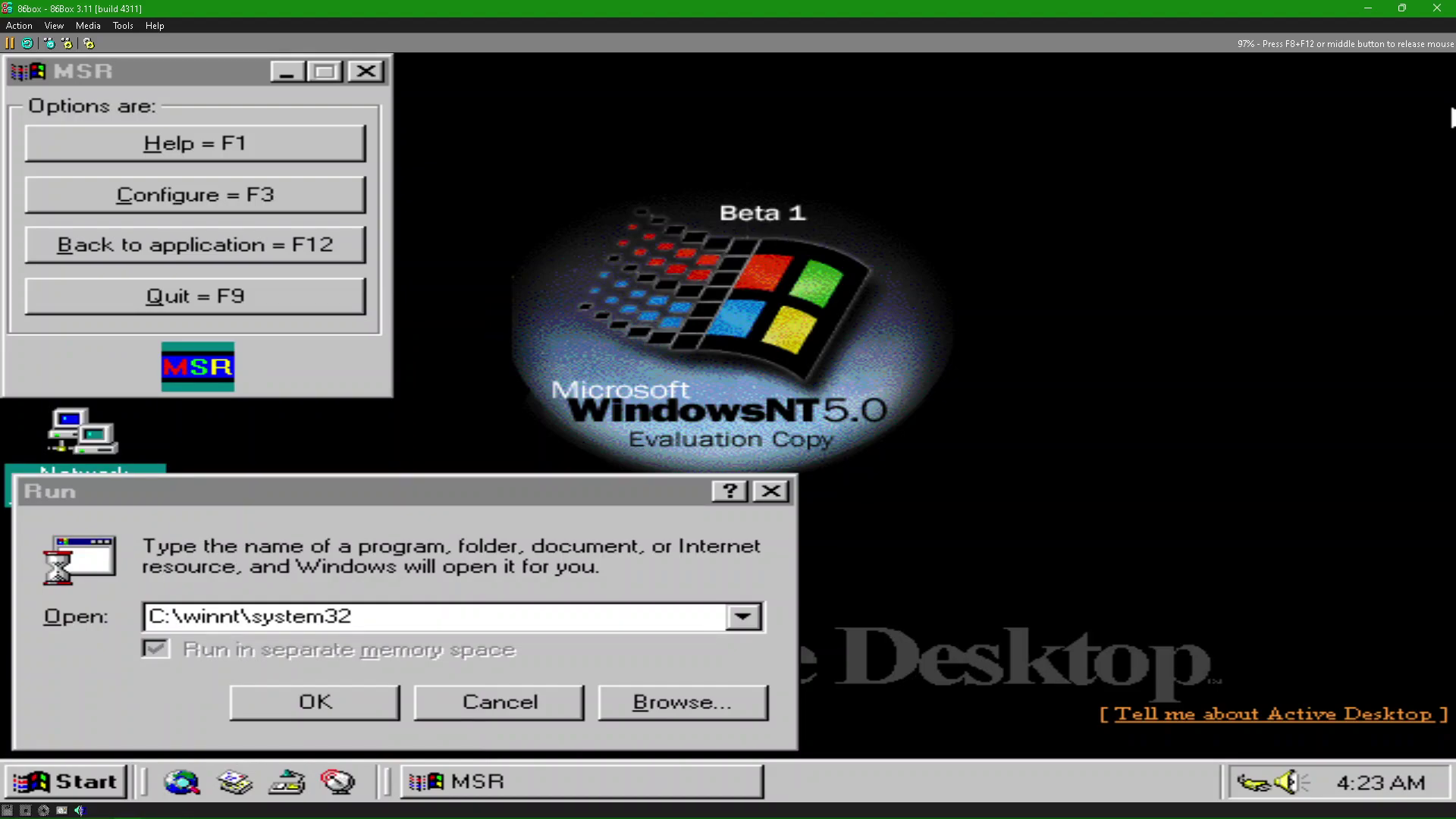
key(ctrl+Escape)
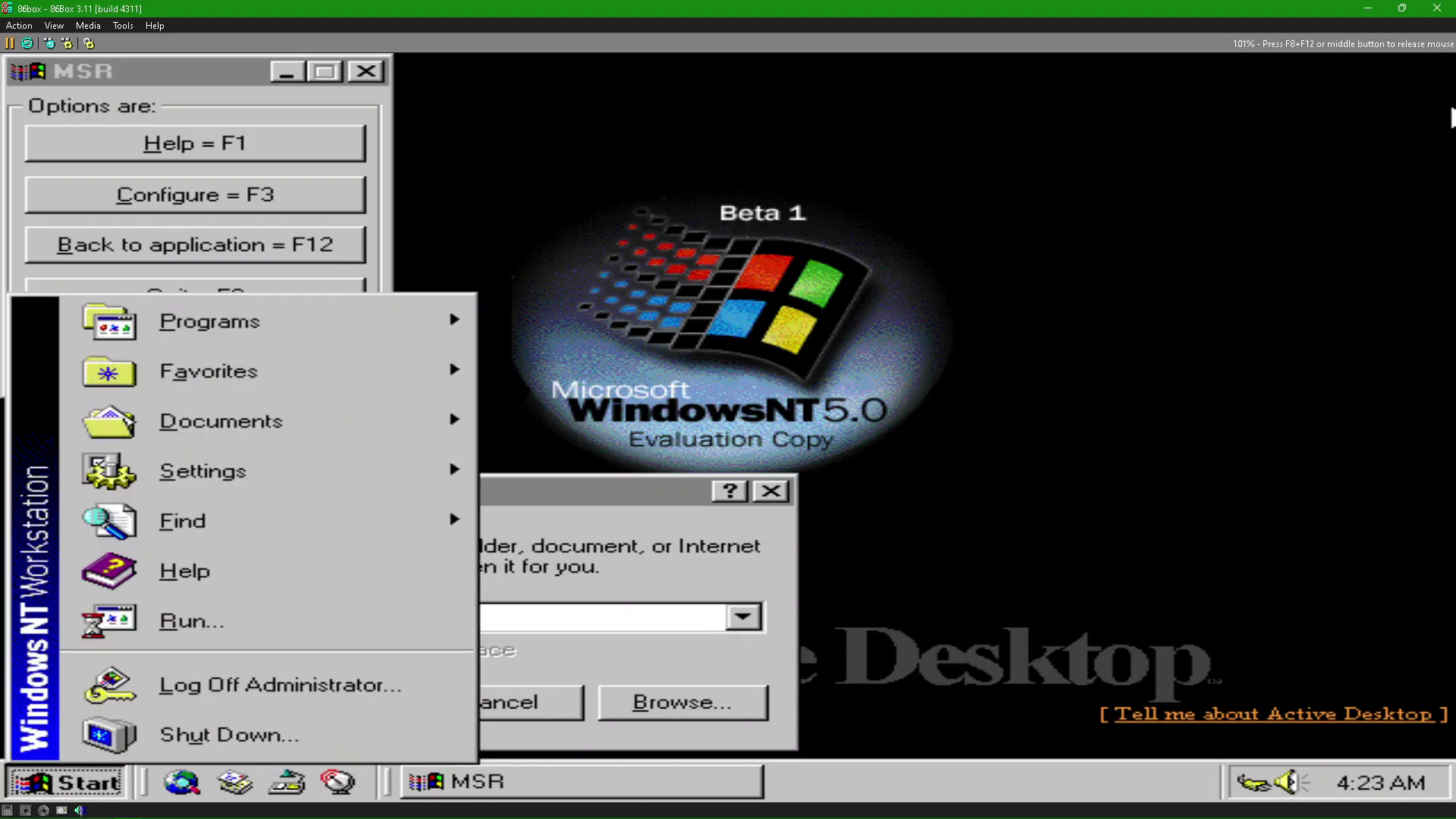
key(Escape)
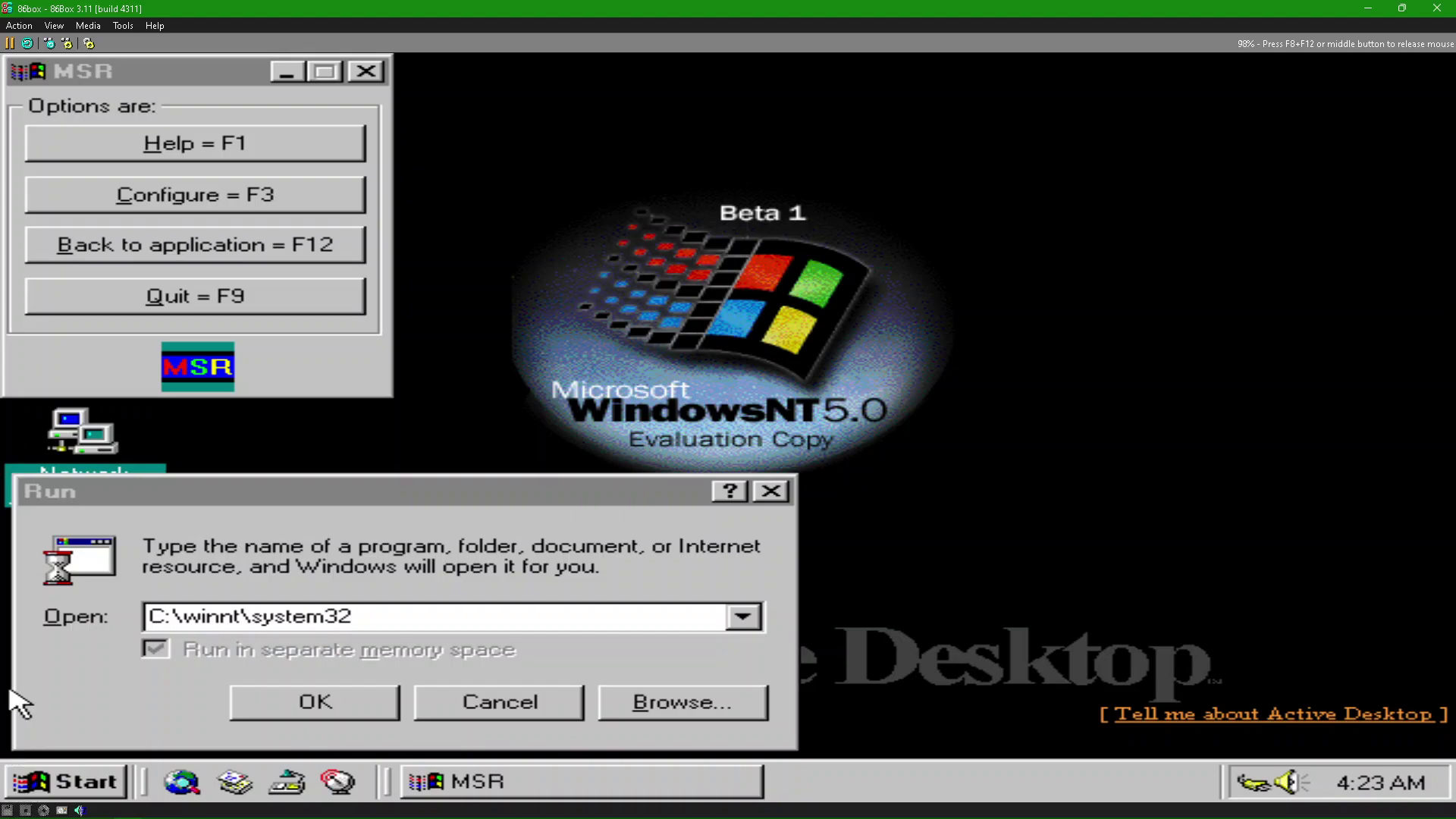
key(super)
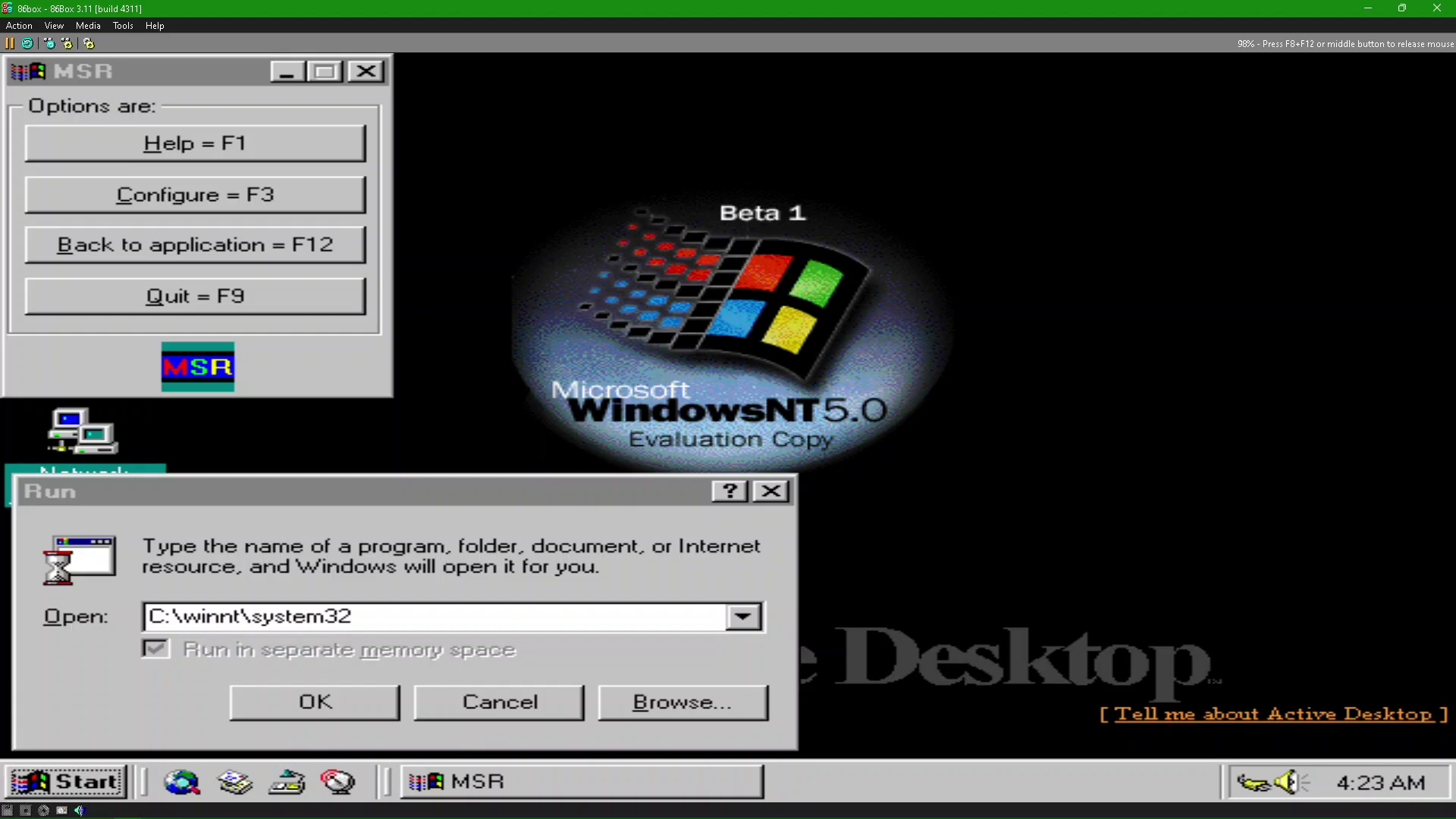
Step: Run winver from the Run dialog, let the Windows NT version information be read, and dismiss it
click(42, 646)
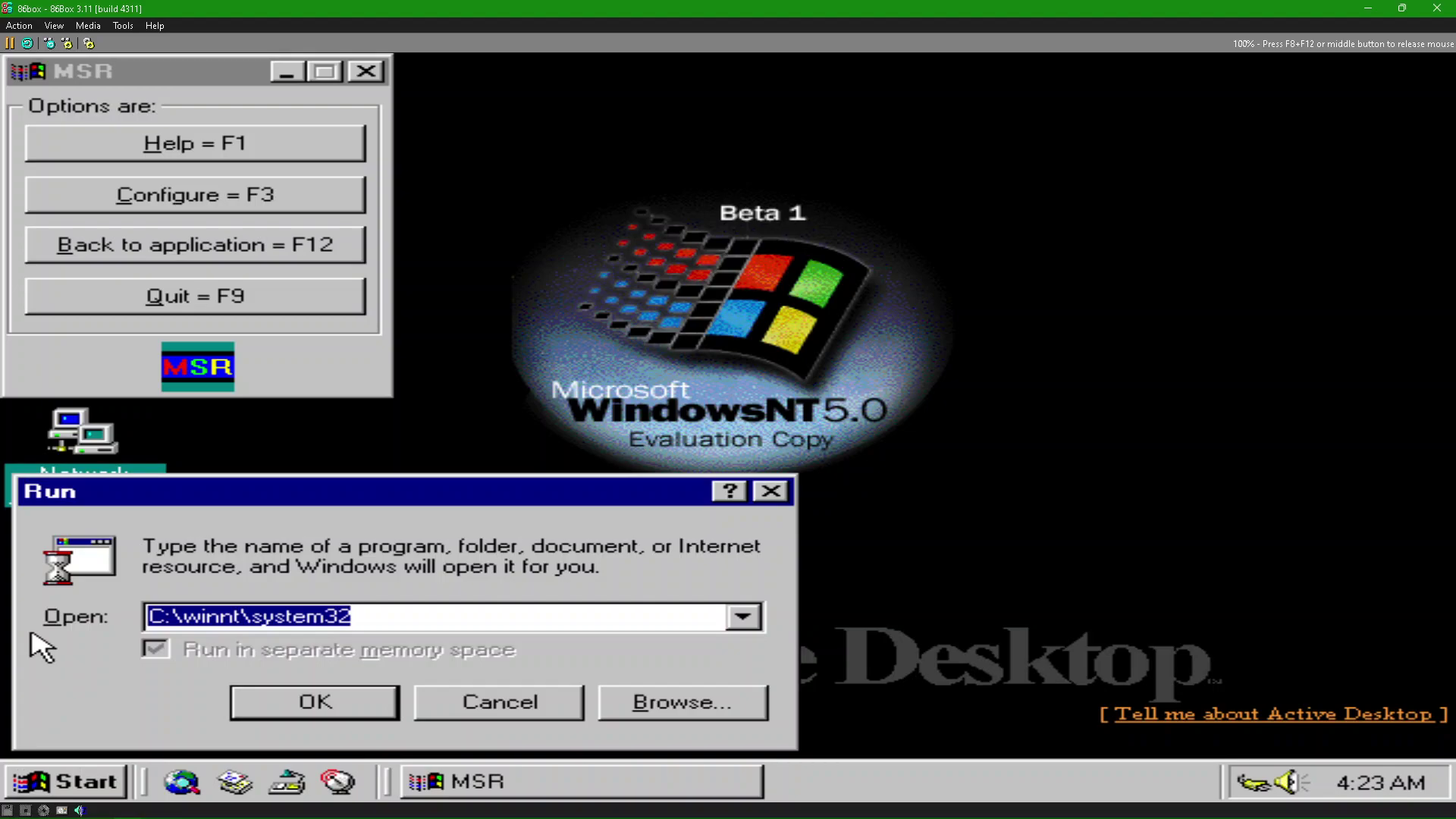
key(BackSpace)
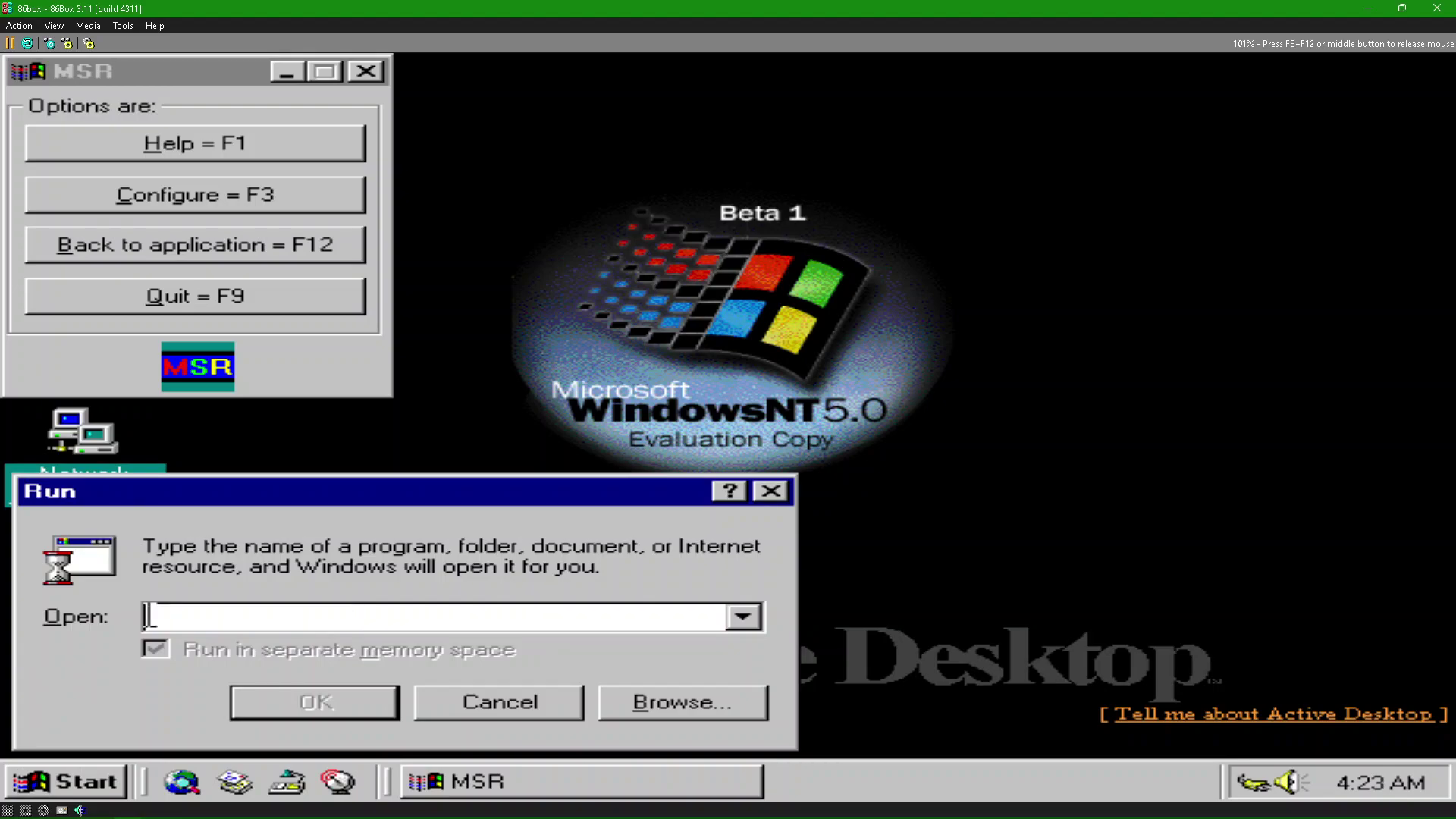
text(winver)
key(Return)
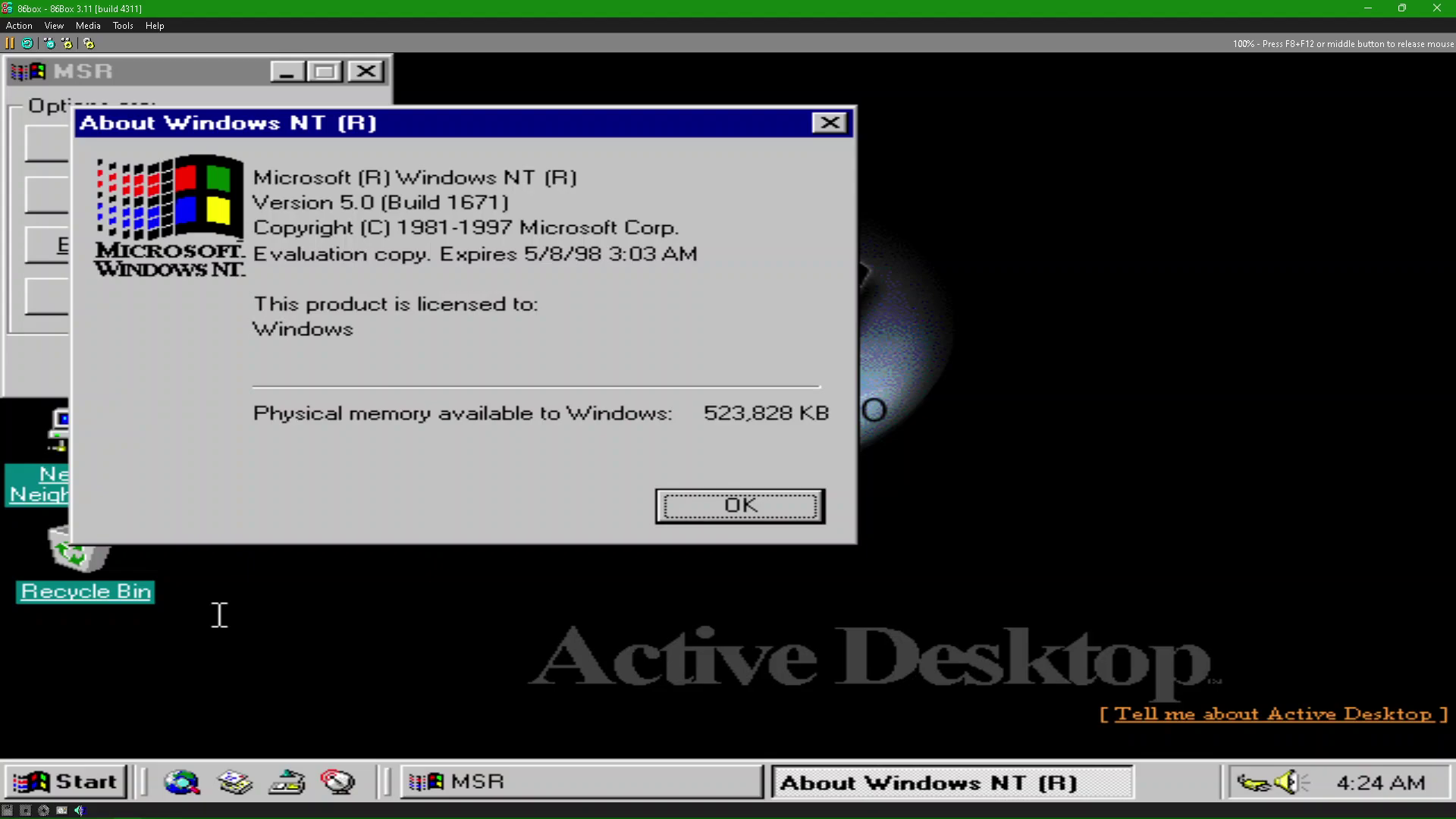
key(Return)
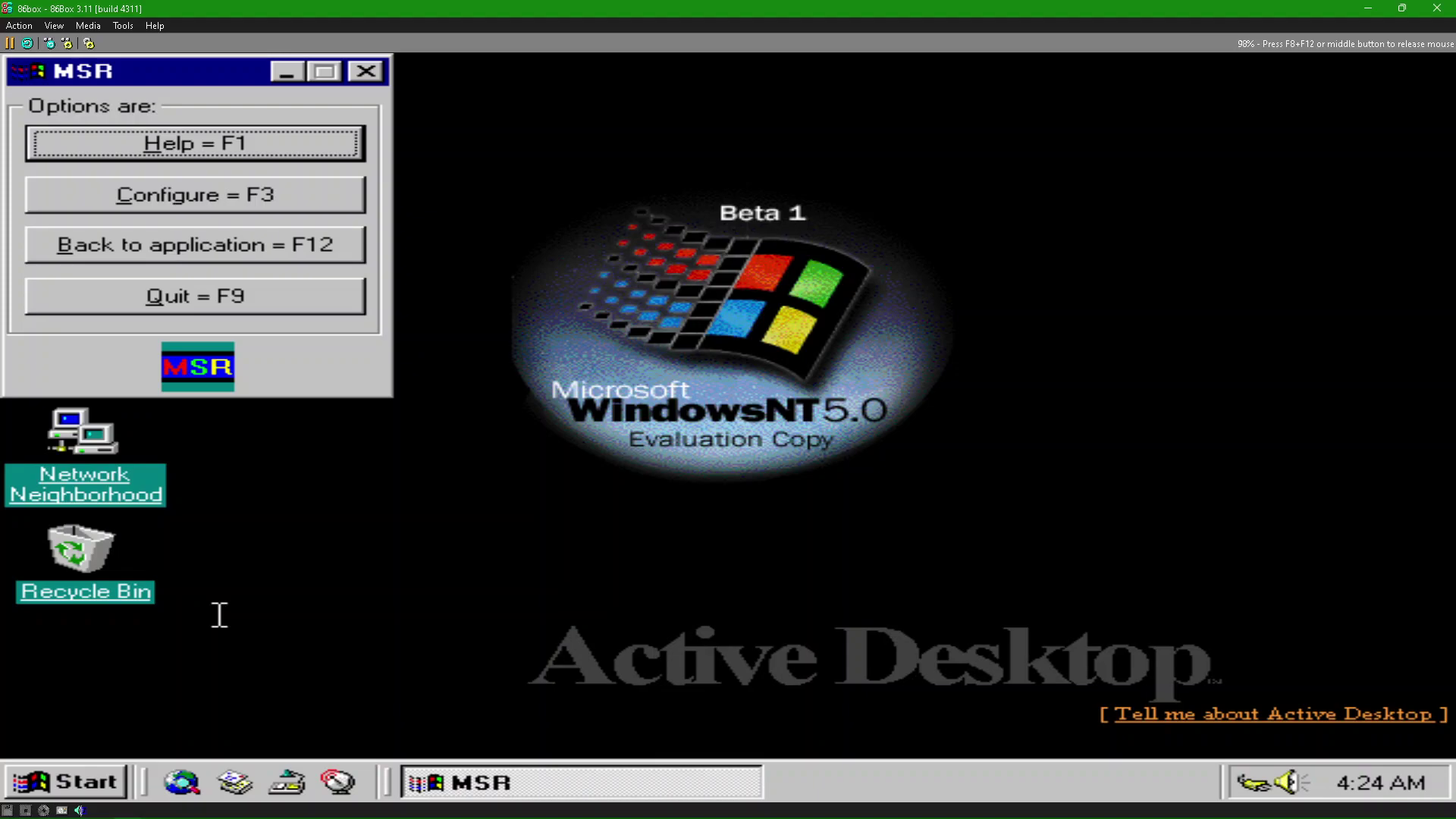
Step: Open the MSR voice settings, go through the voice list, and apply the fourth voice
key(F3)
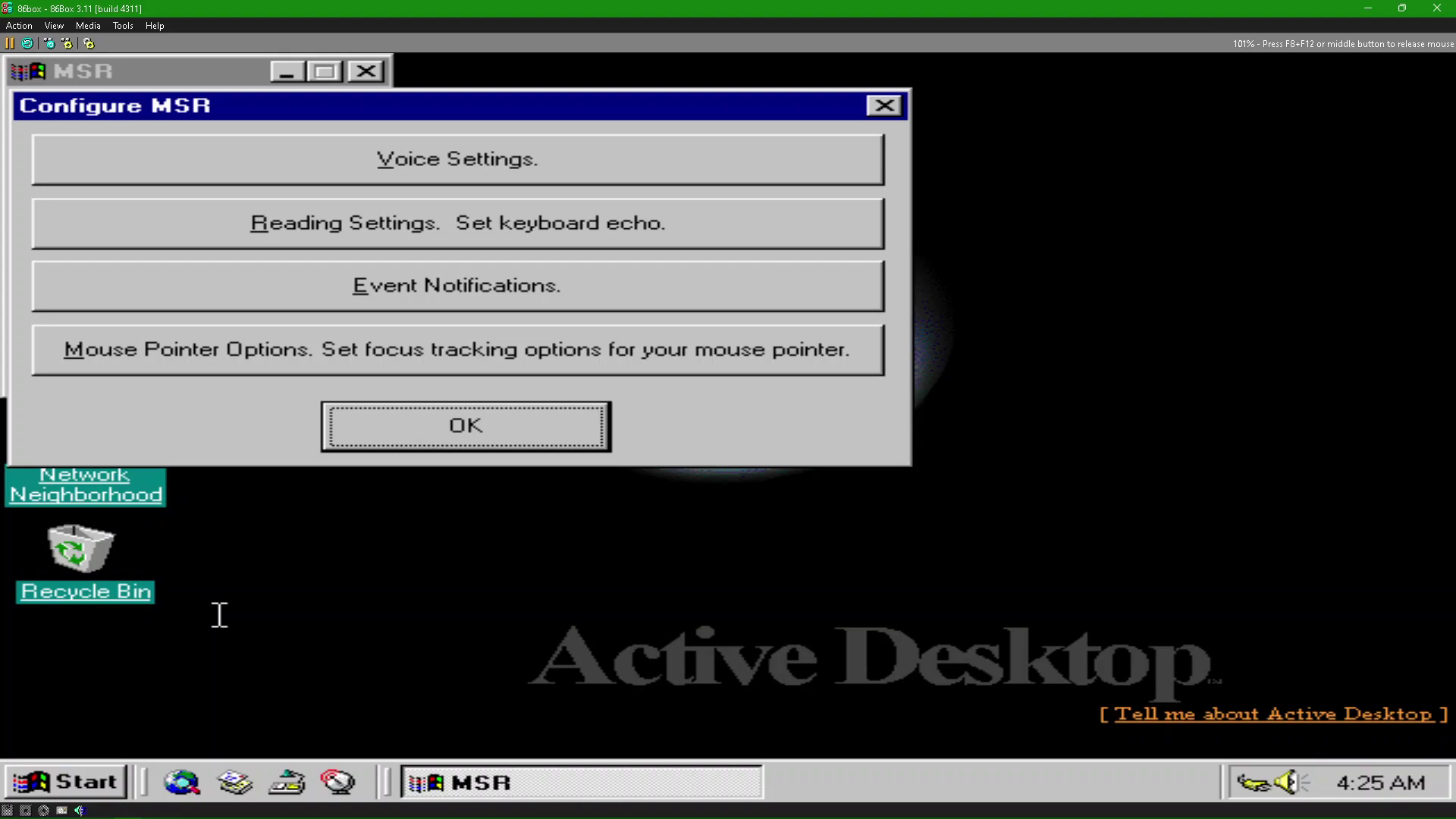
key(Tab)
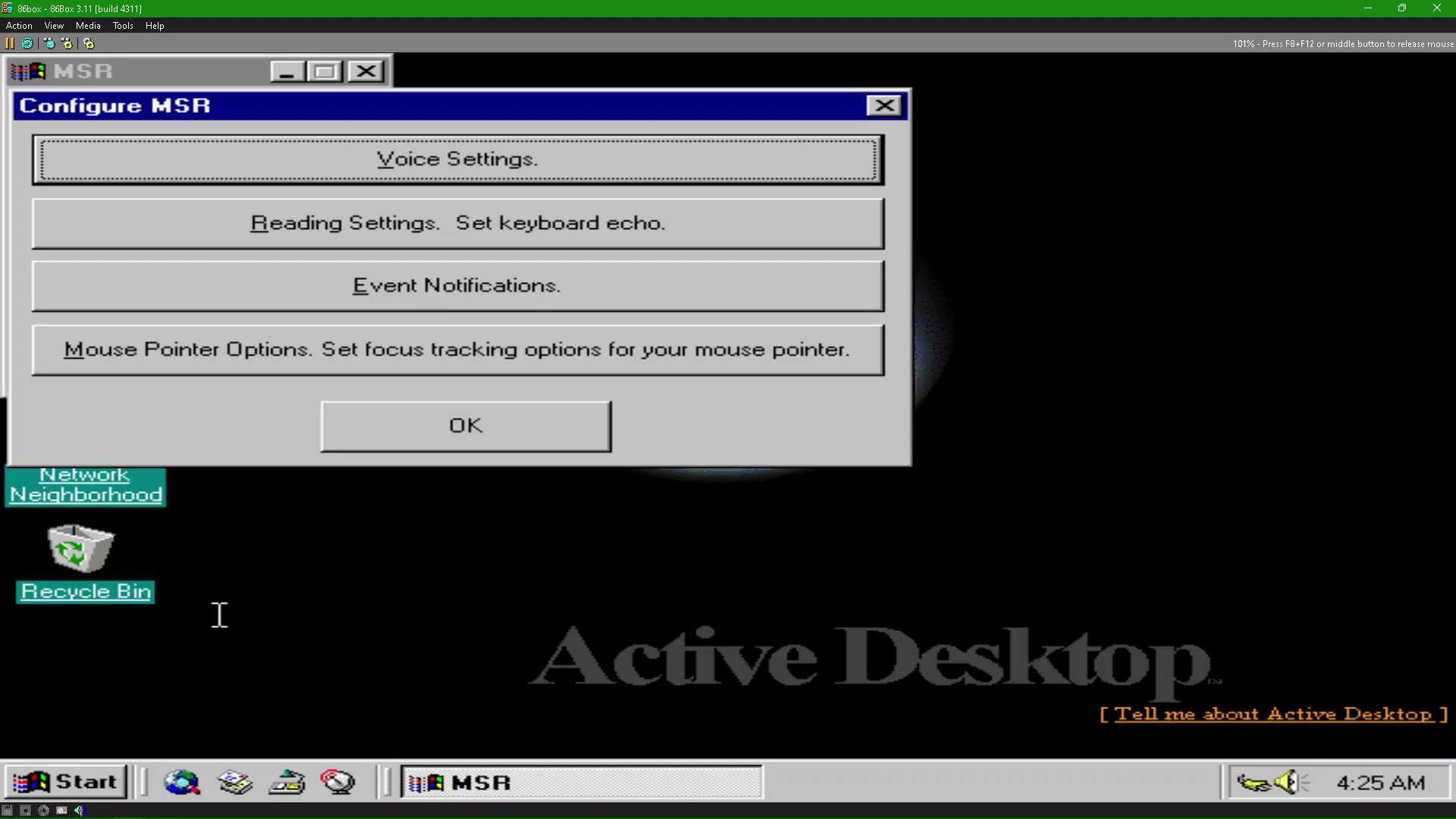
key(Return)
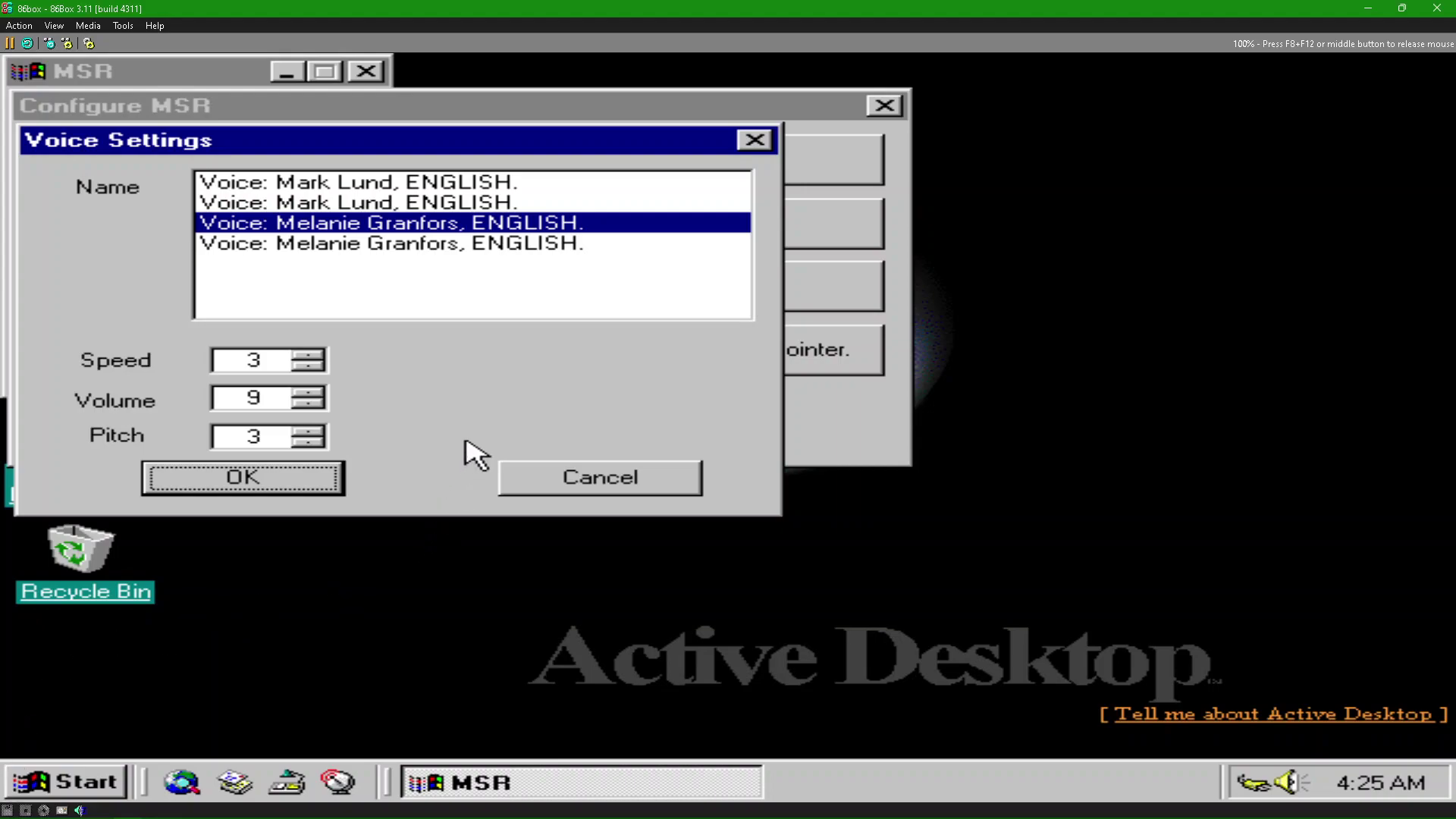
click(685, 281)
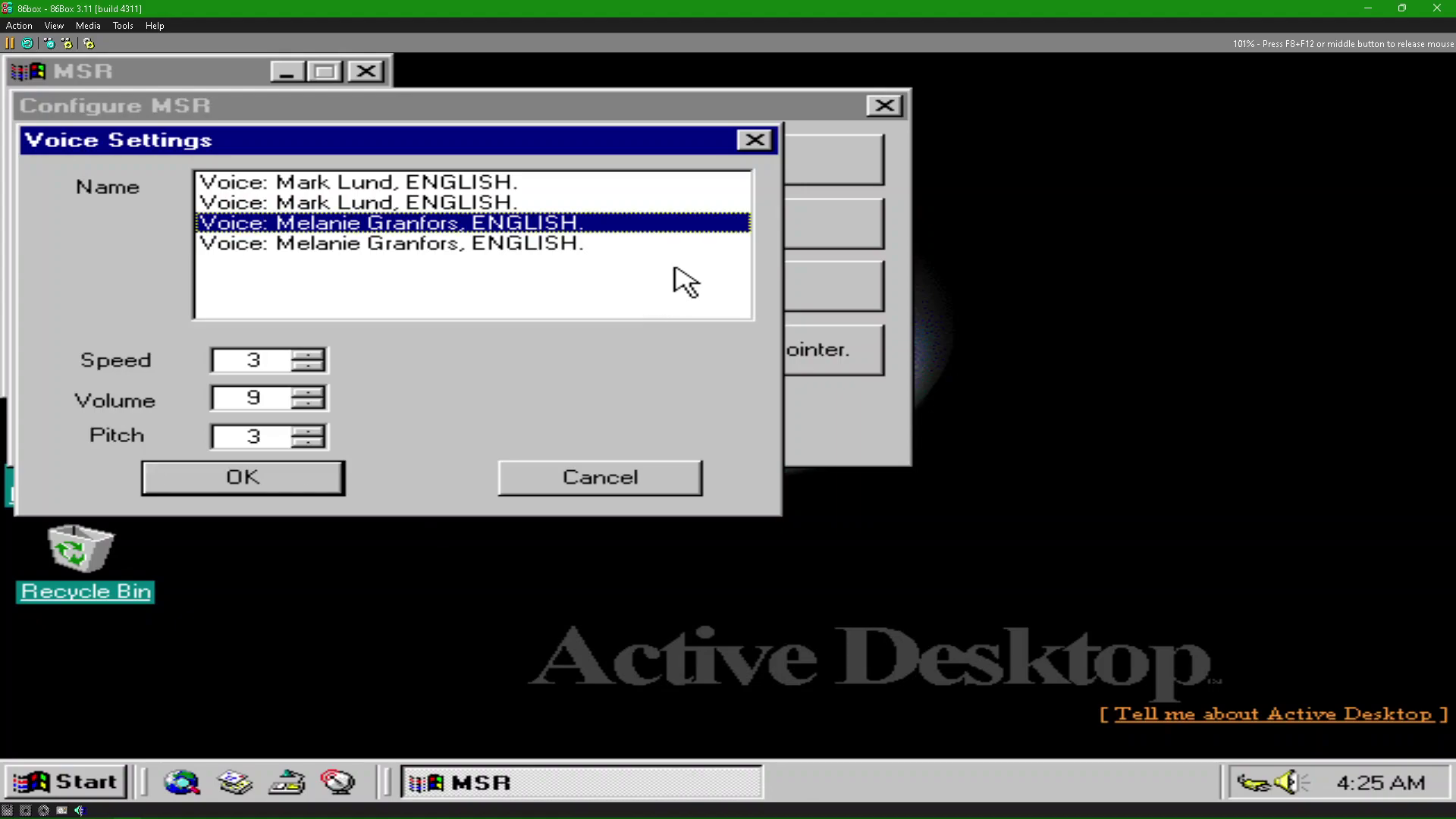
key(Down)
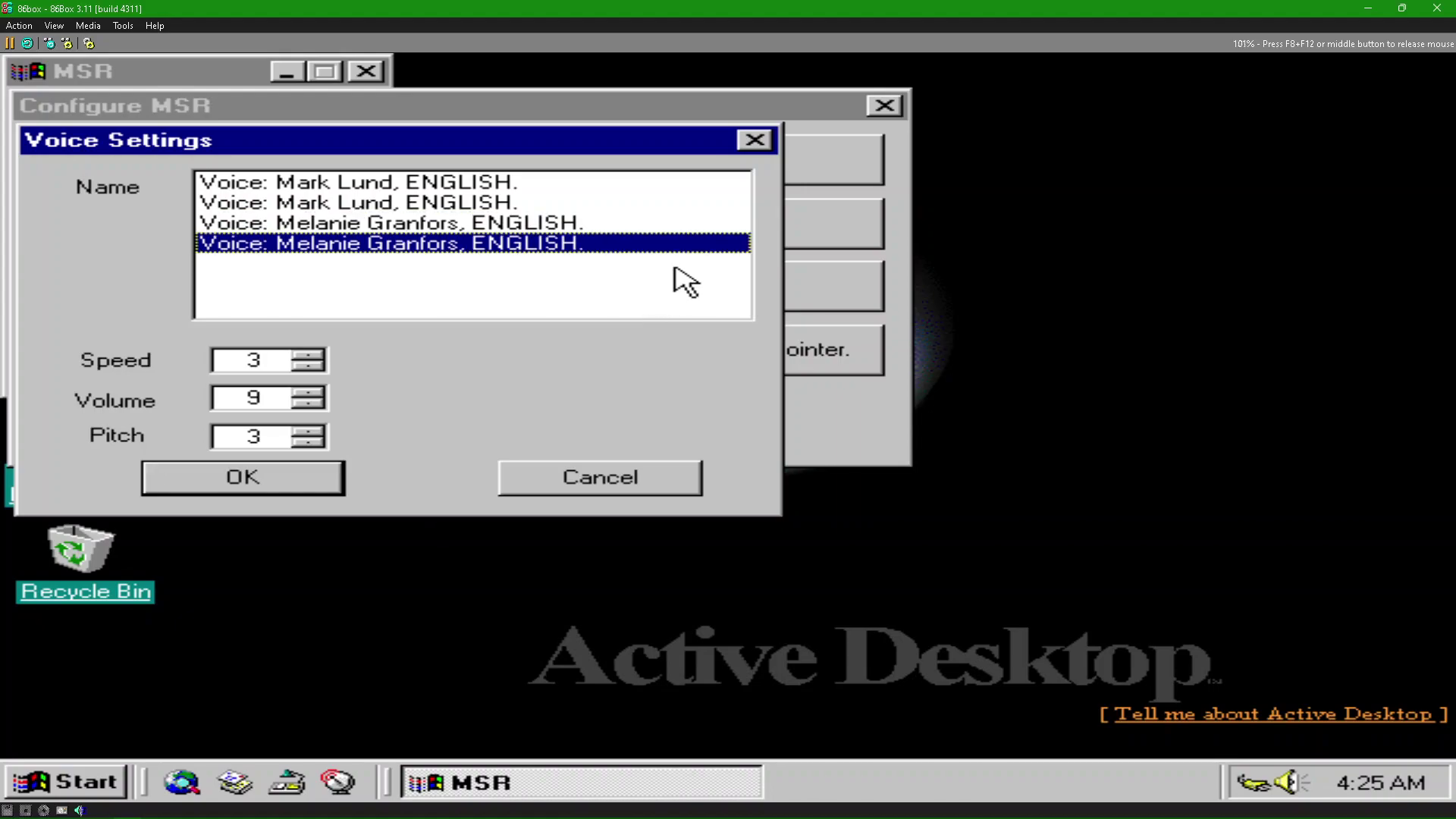
key(Up)
key(Up)
key(Up)
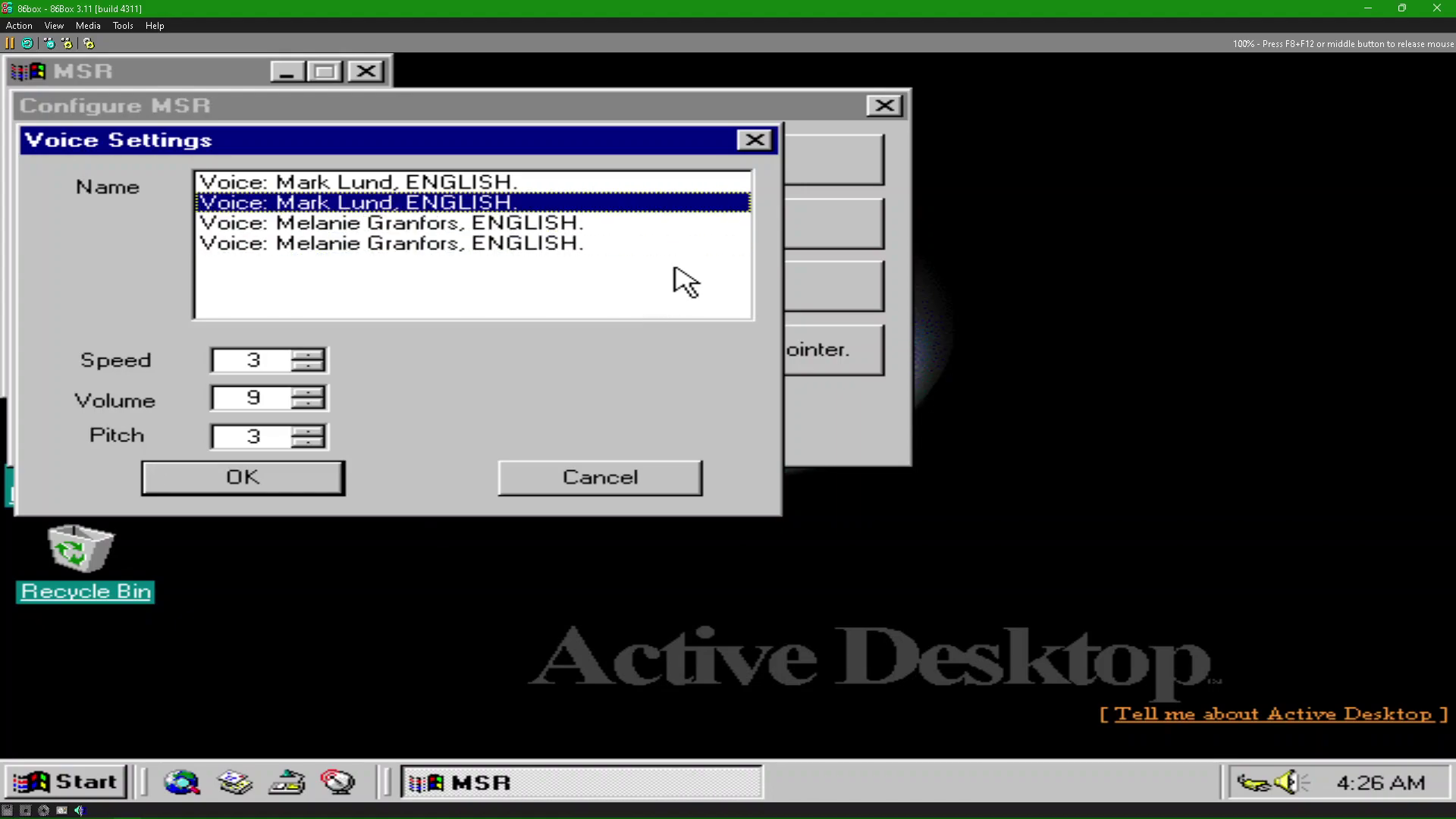
key(Down)
key(Down)
key(Down)
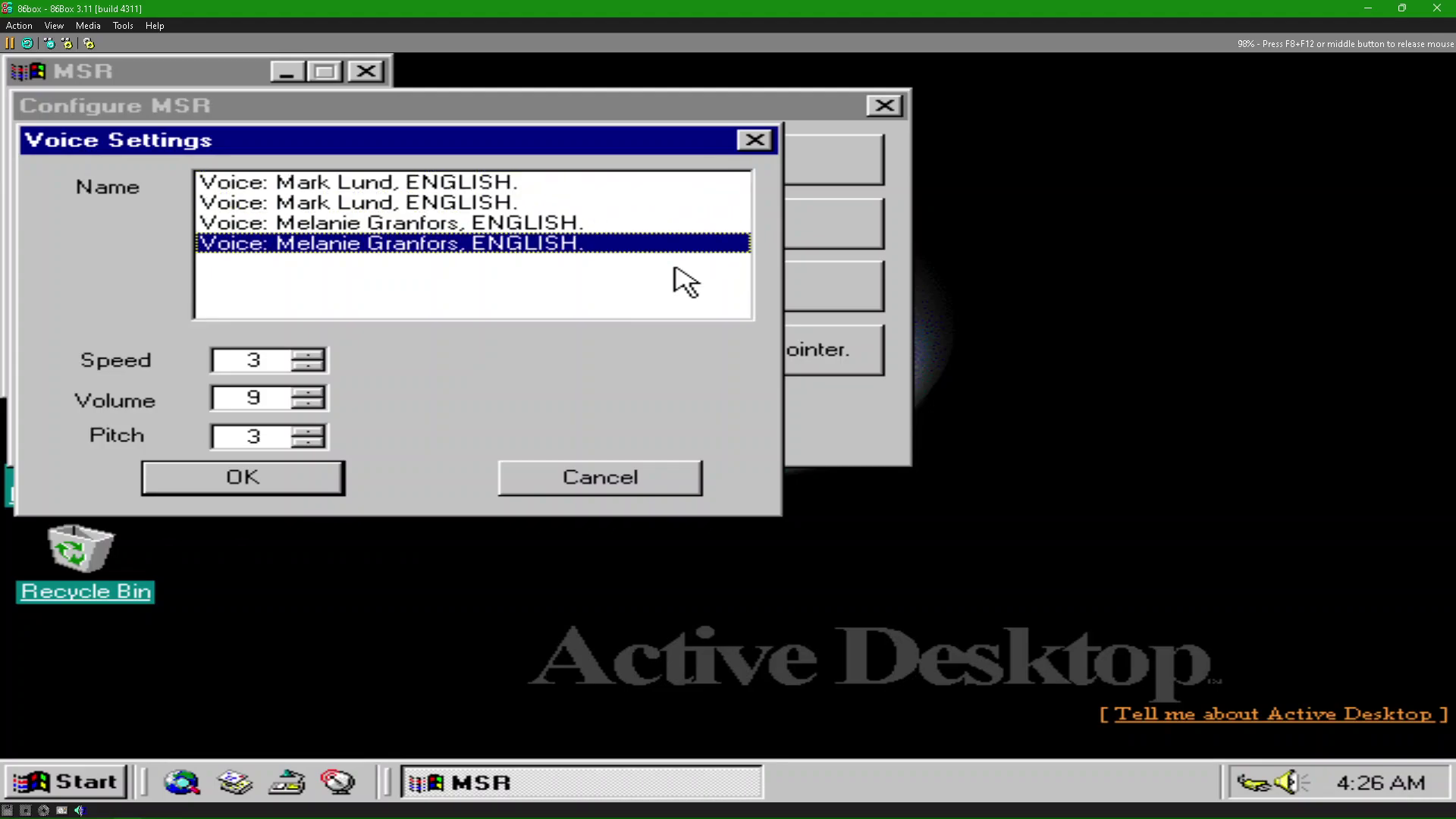
key(Return)
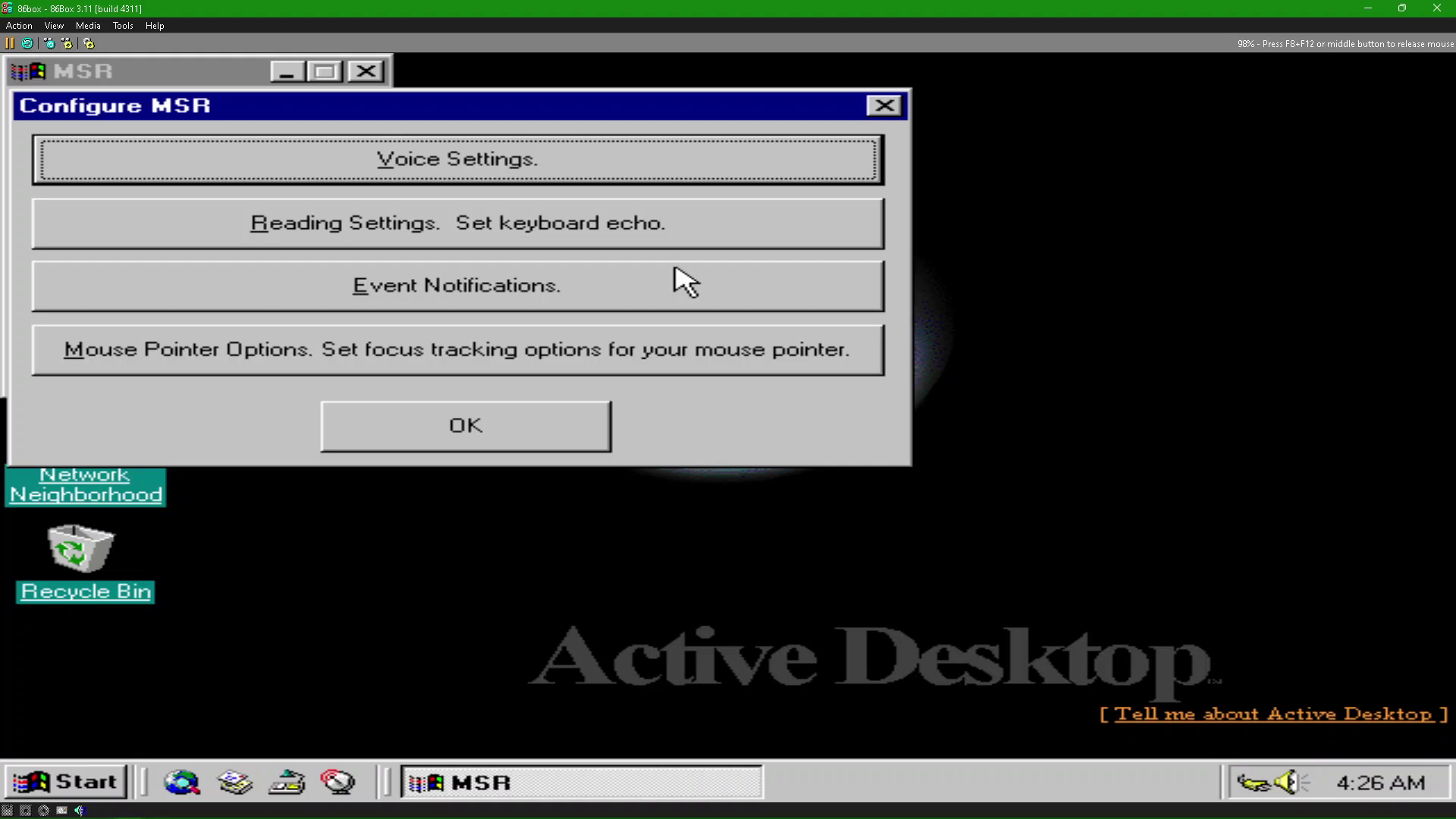
Step: Reopen the voice settings and switch the screen reader to the second voice in the list
key(Return)
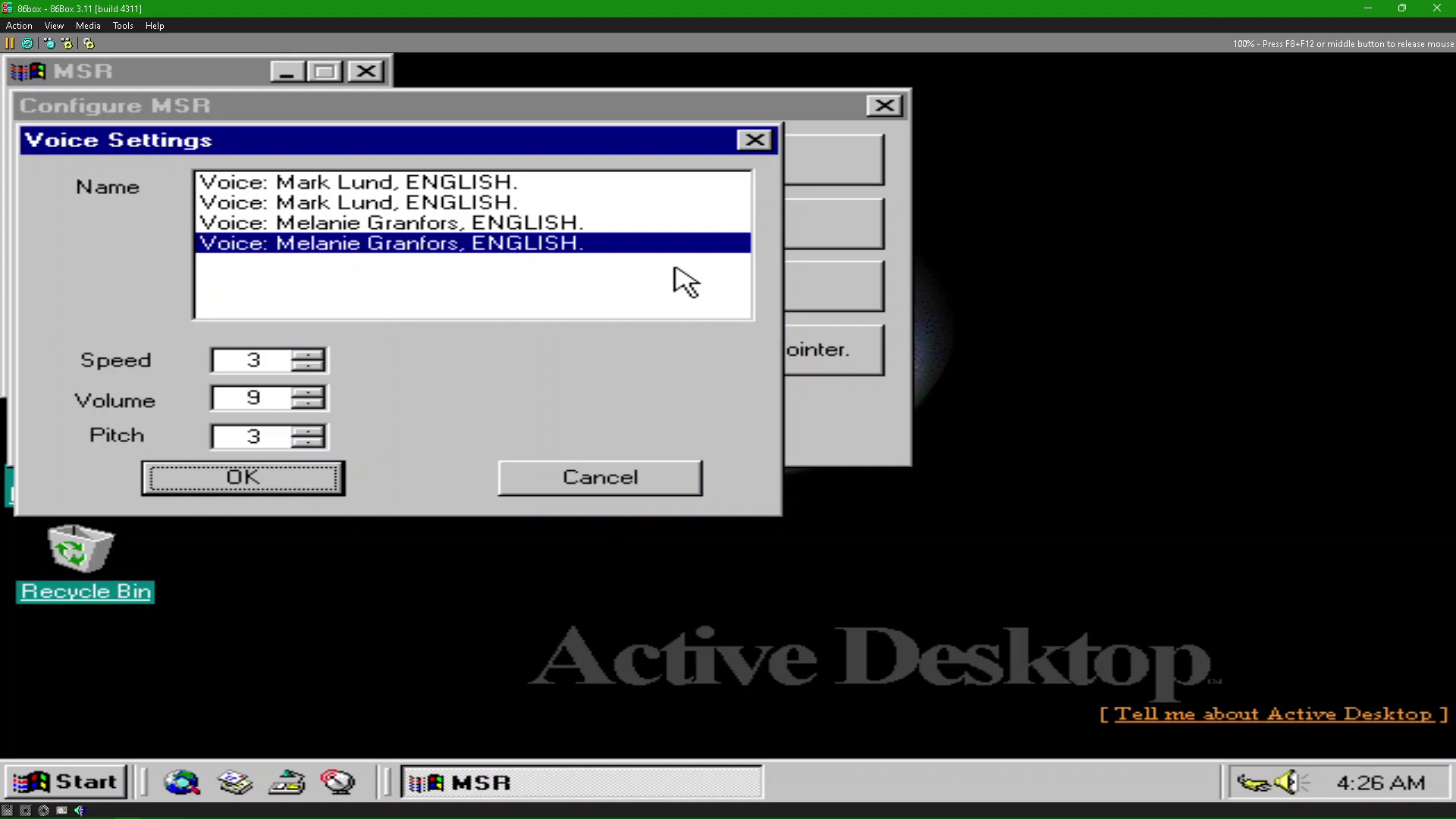
click(686, 282)
key(Up)
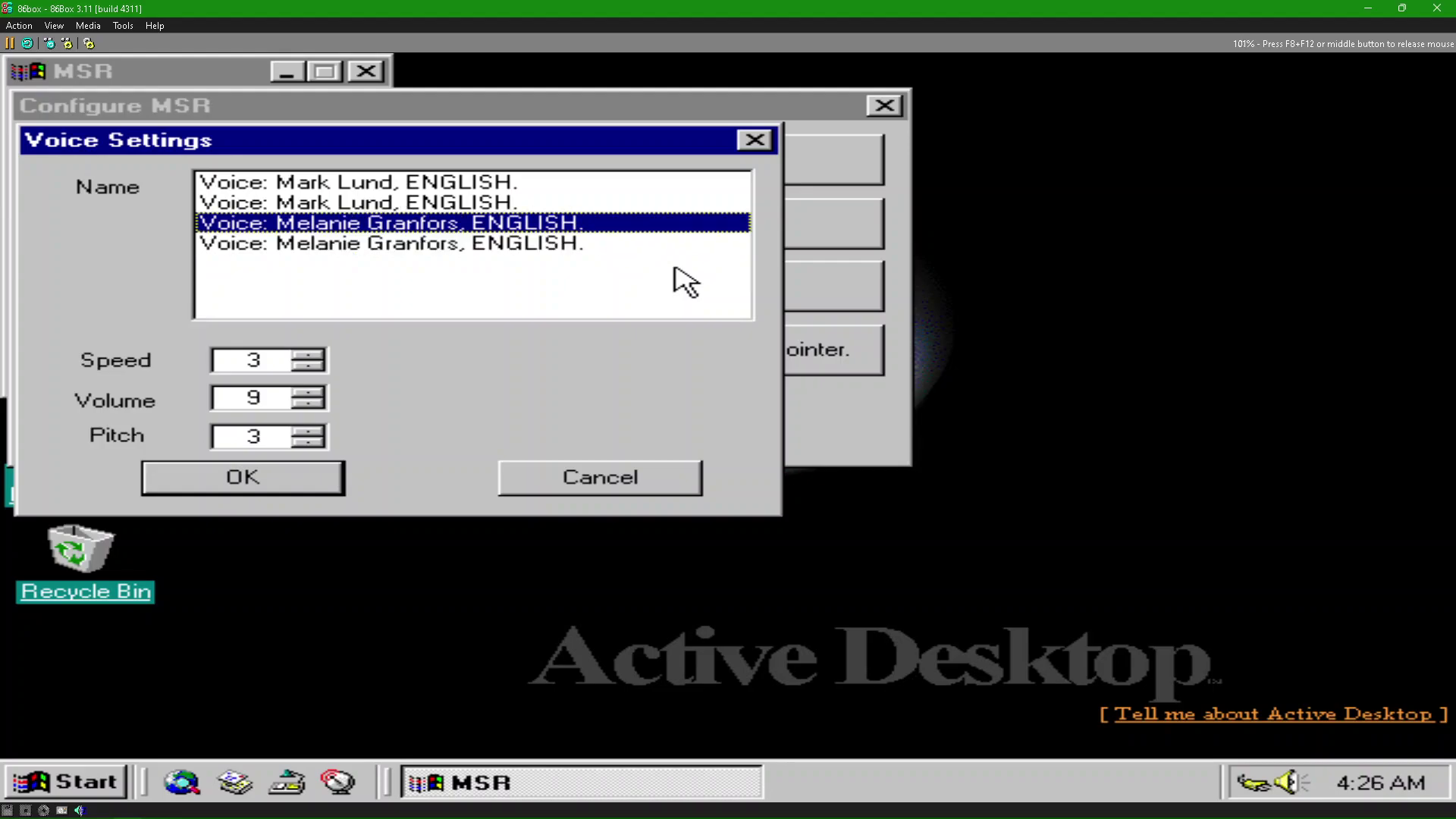
key(Up)
key(Return)
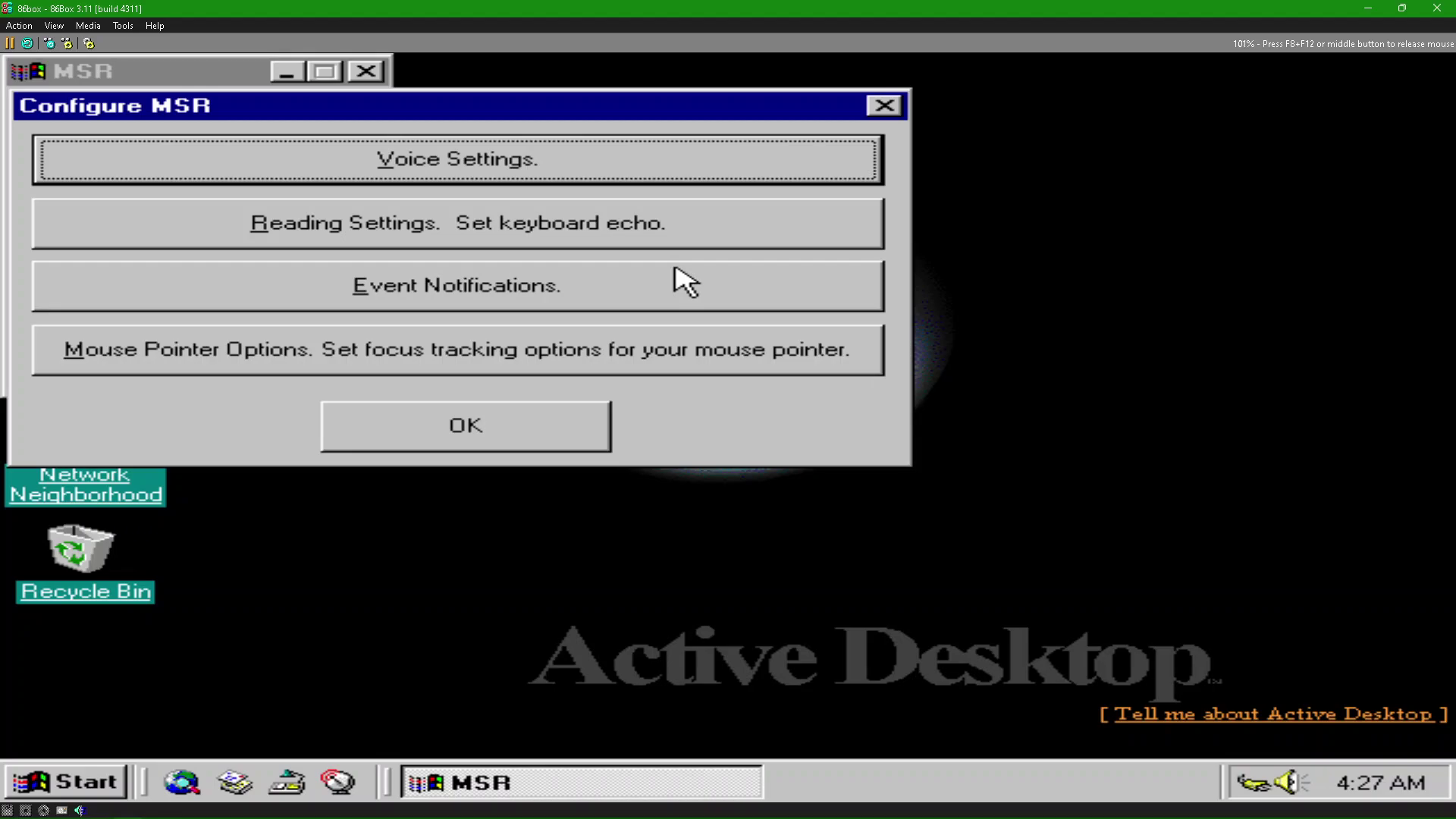
Step: Return to the voice settings and apply the first voice in the list
key(Return)
key(Tab)
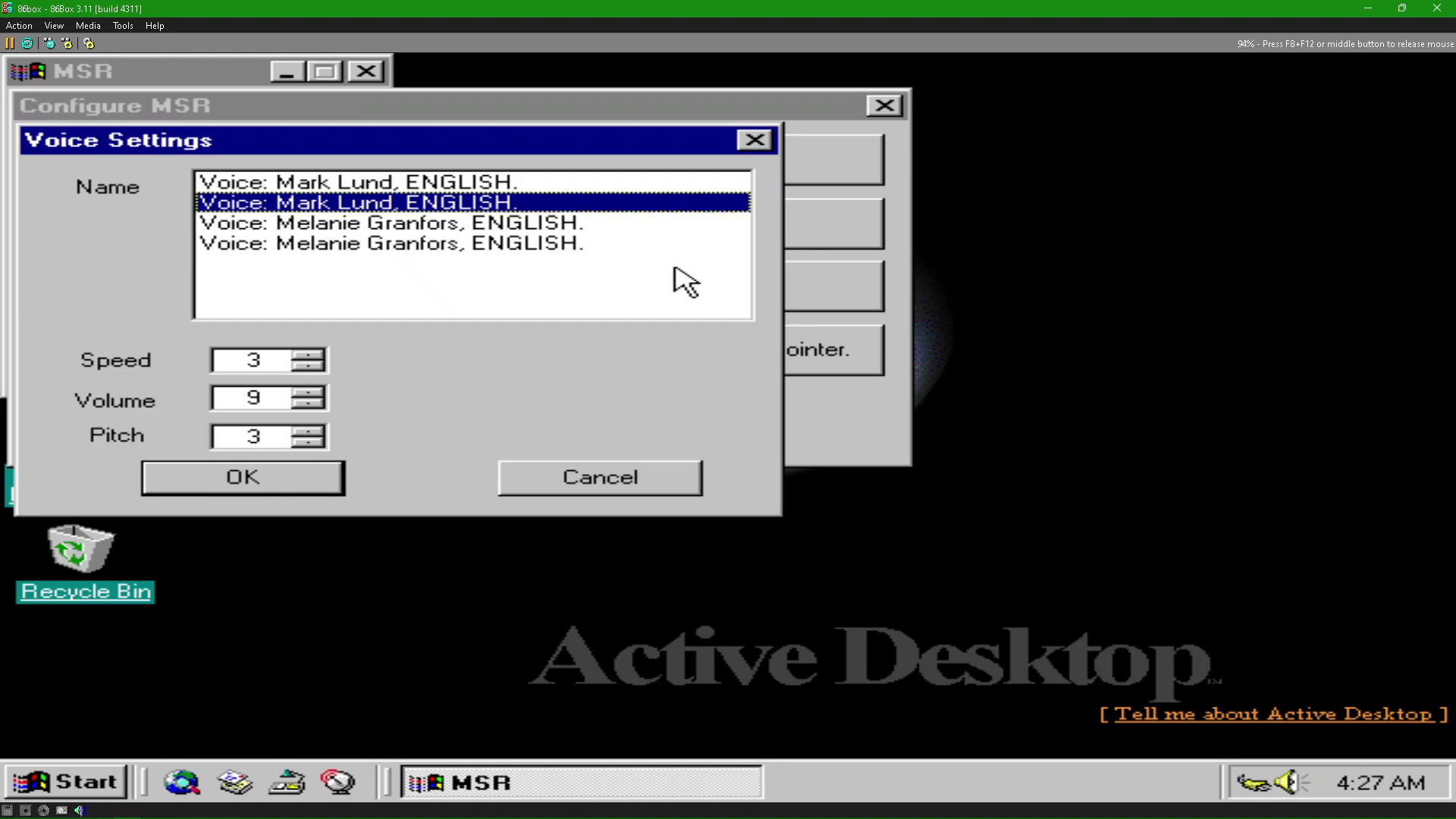
key(Up)
key(Return)
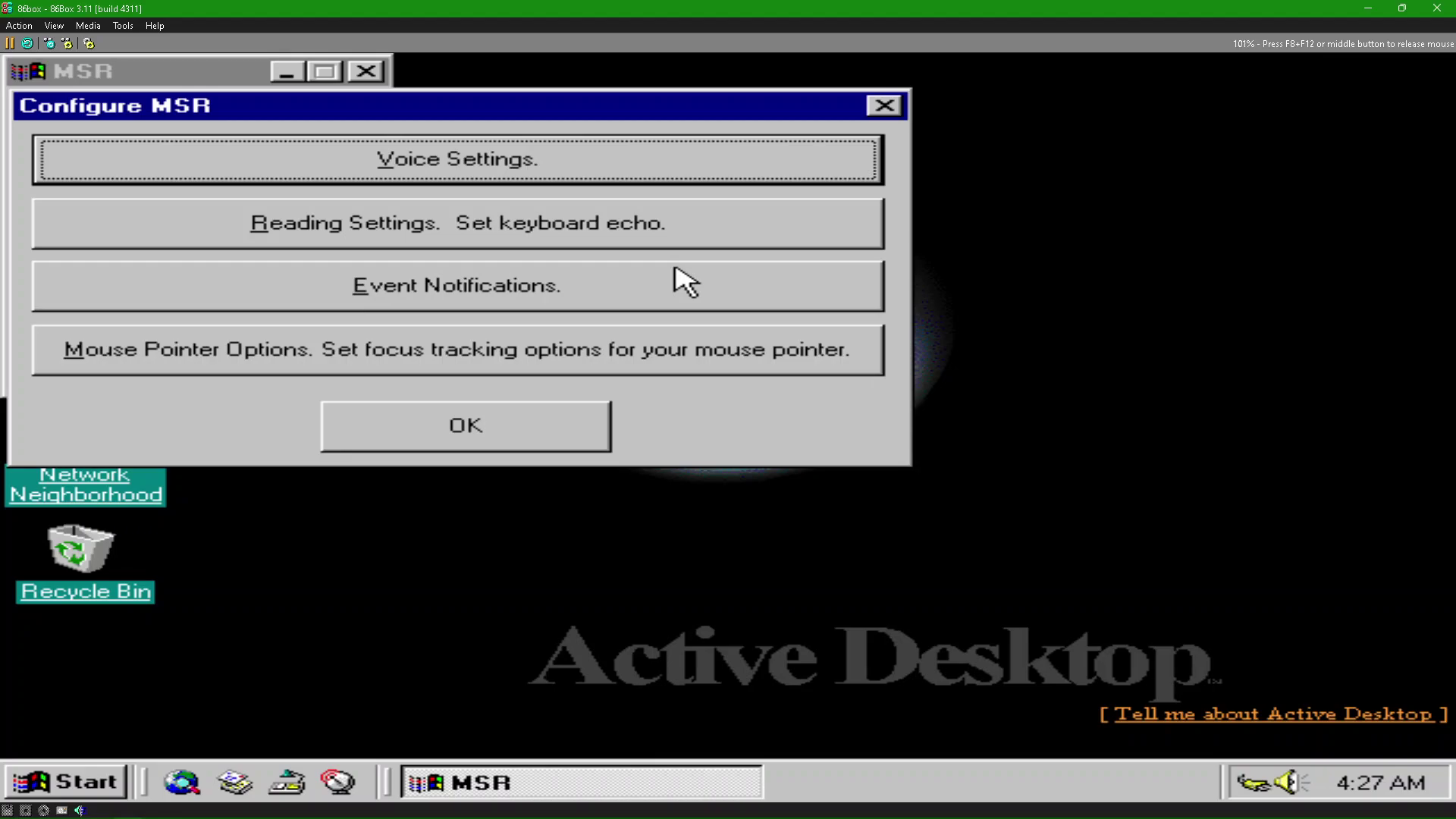
Step: Open the reading settings, review the whole-window review and typed-character options, and close them with OK
key(Tab)
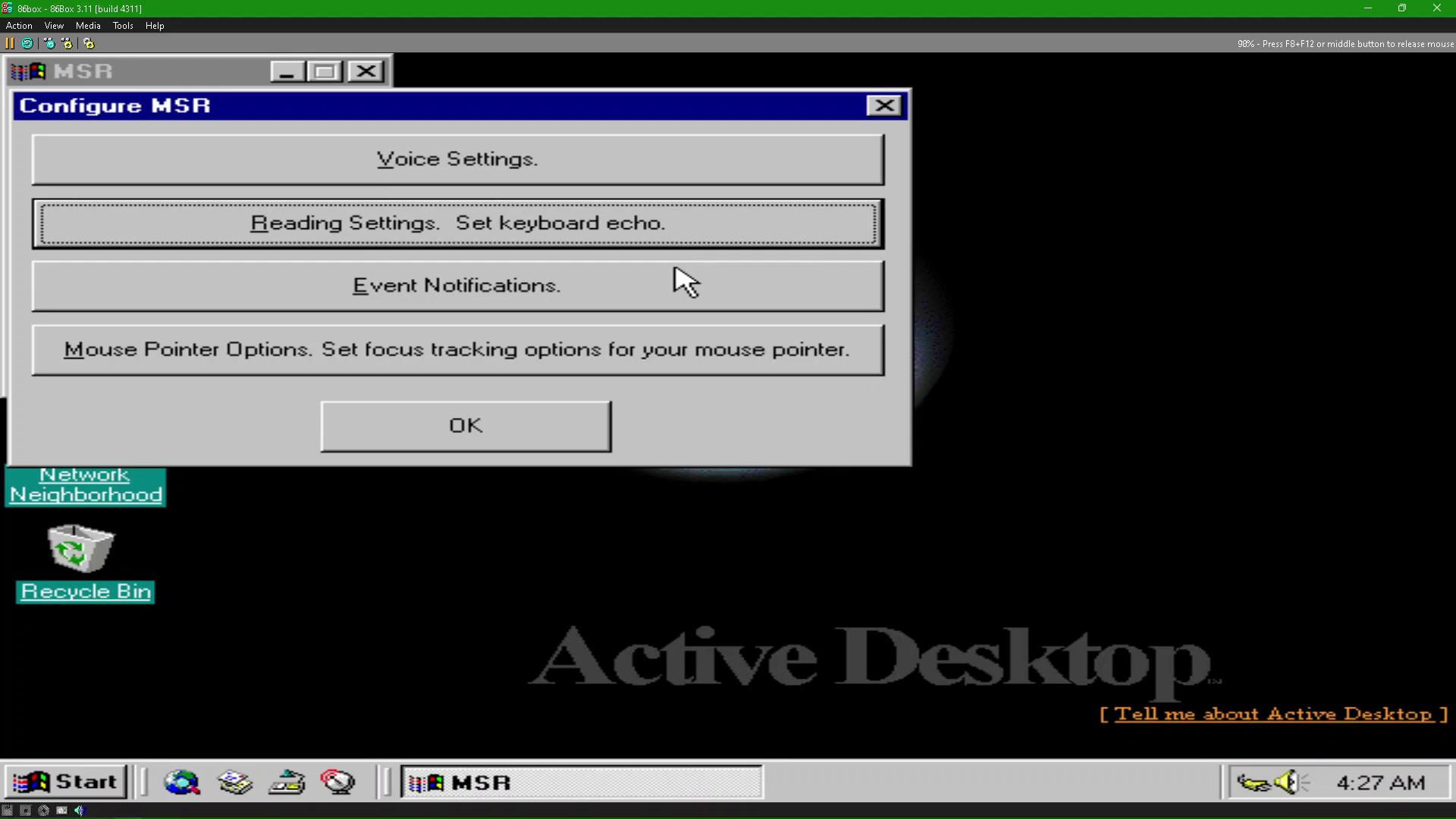
key(Tab)
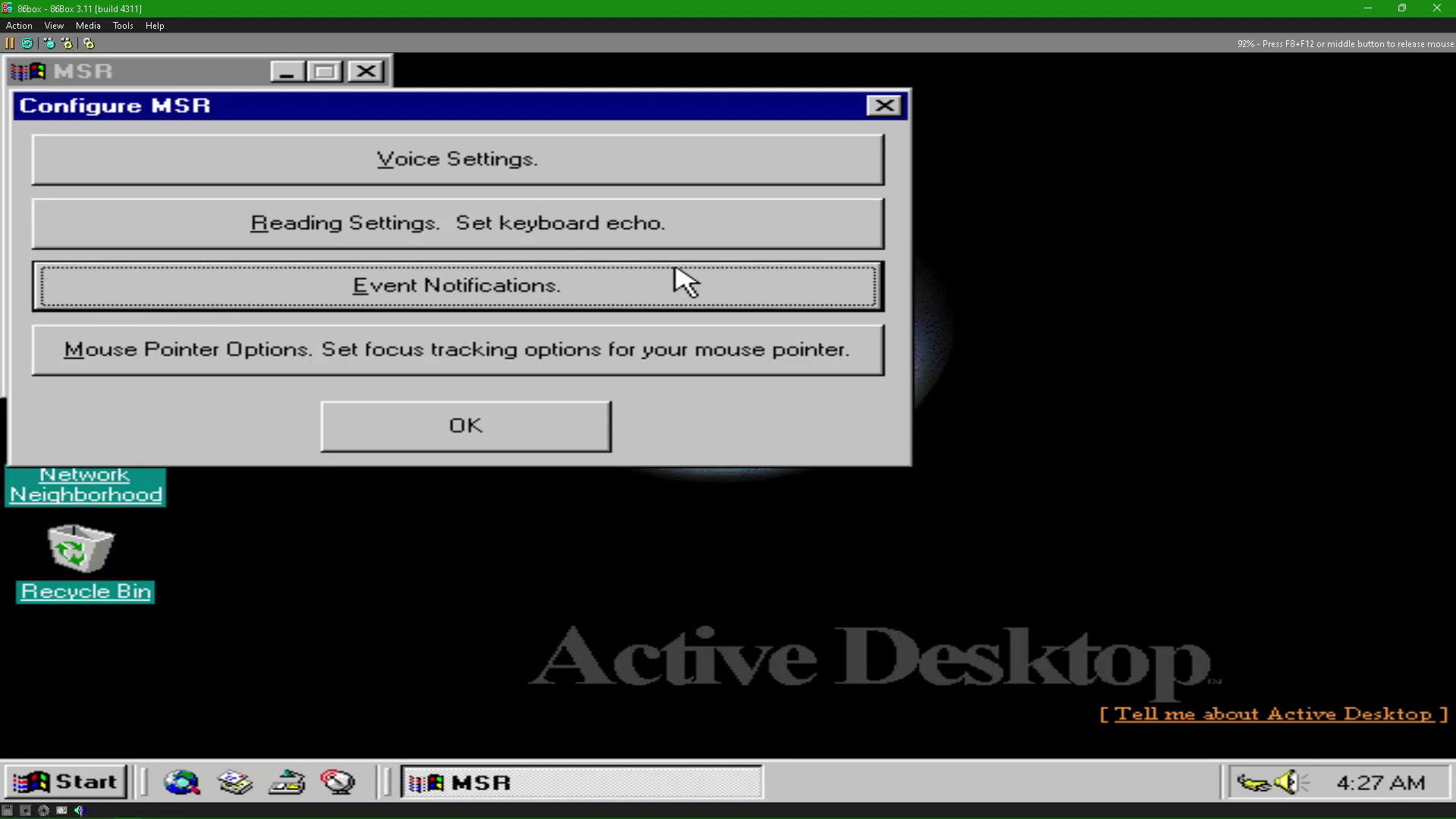
key(shift+Tab)
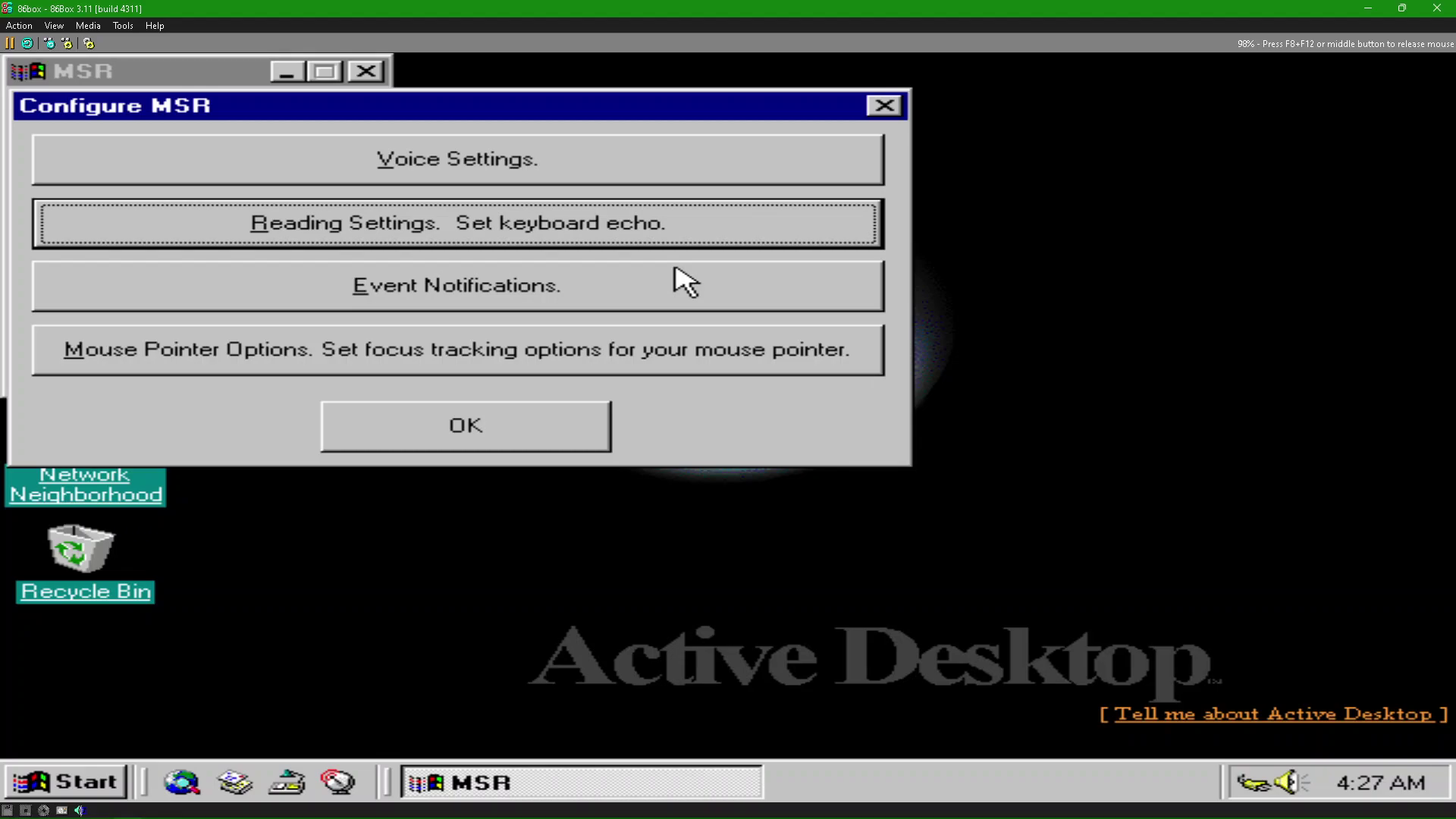
key(Return)
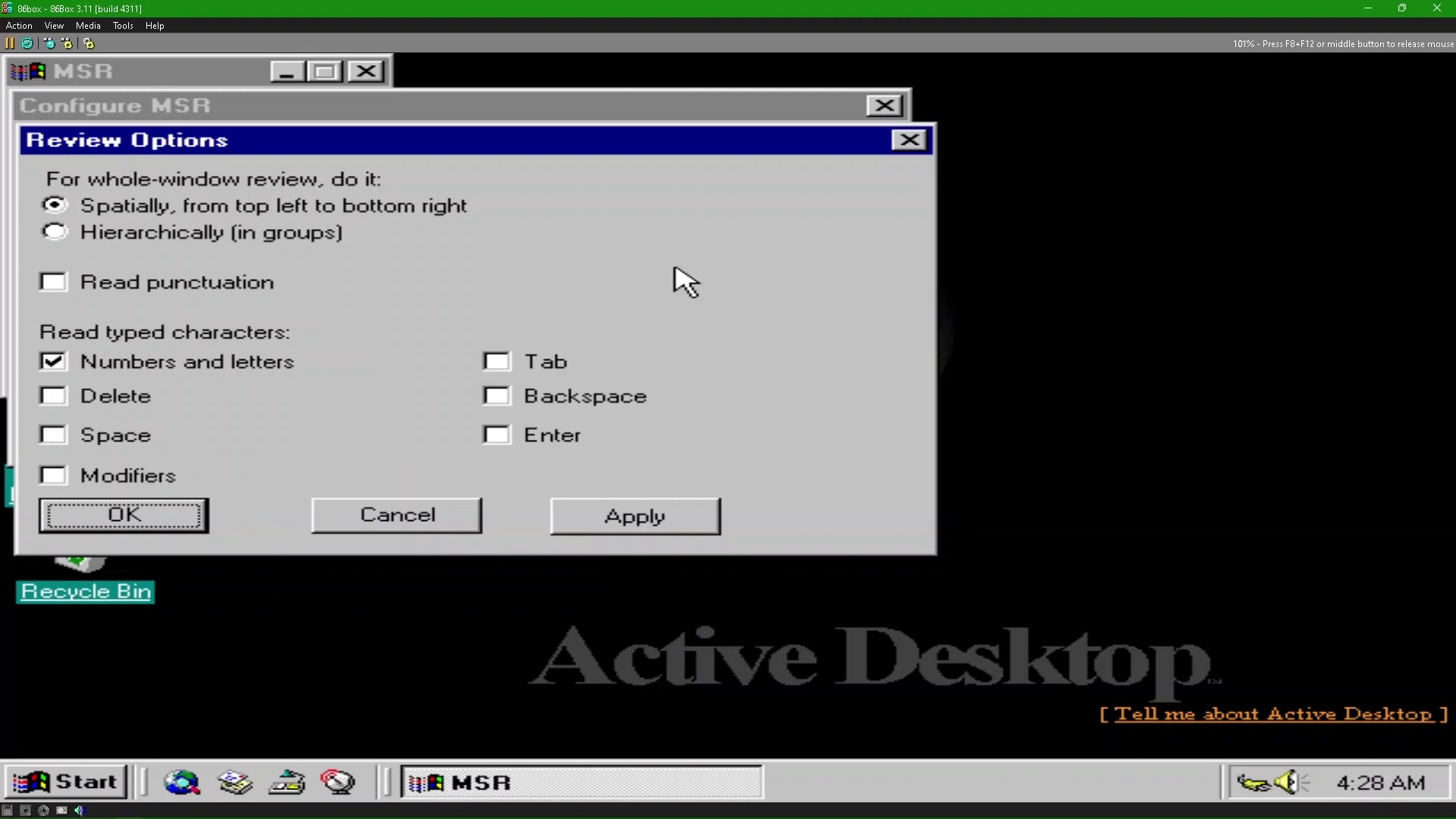
key(Return)
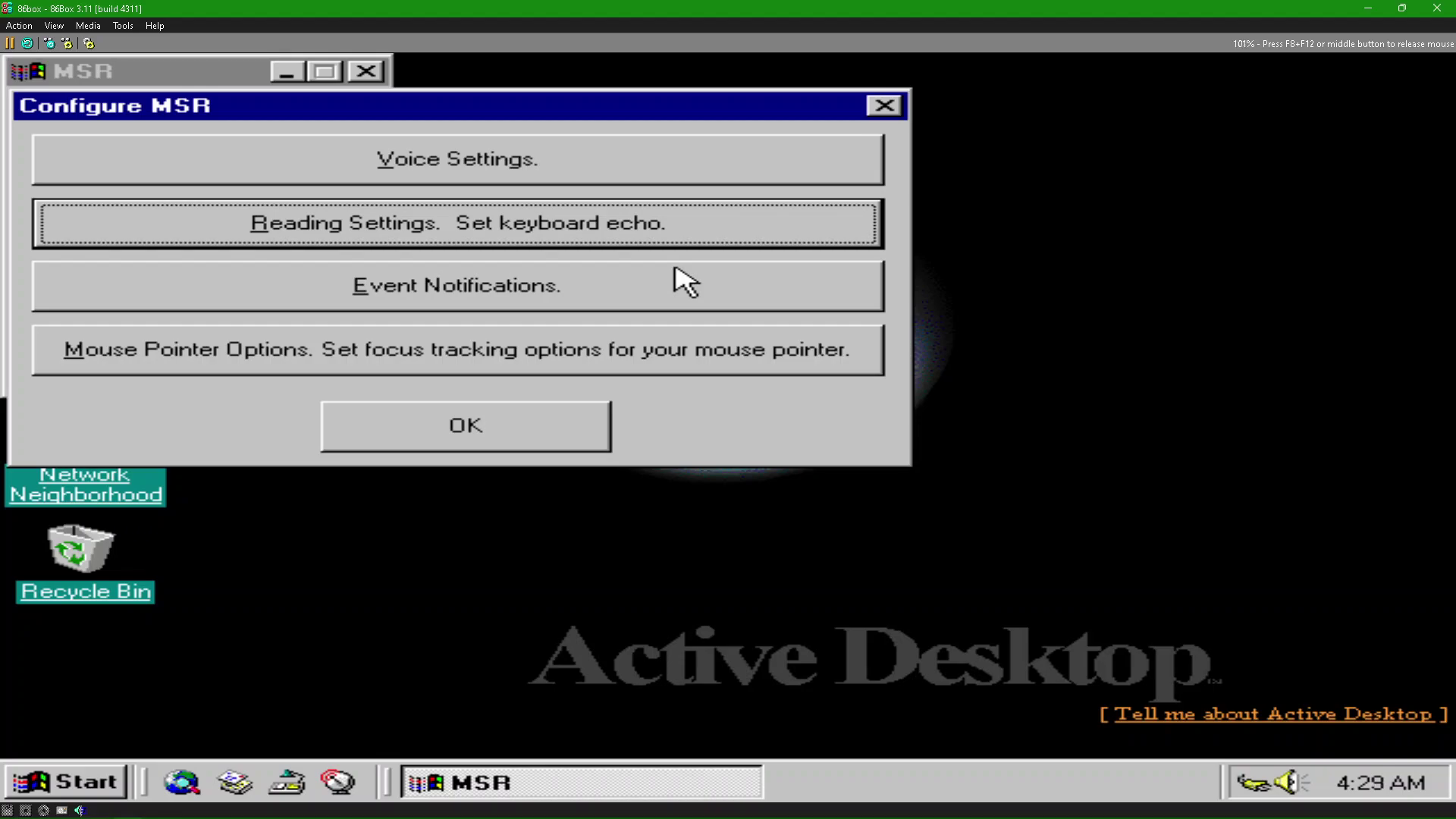
Step: Open the mouse pointer options, review the focus tracking settings, and close them, returning the focus to Voice Settings
key(Tab)
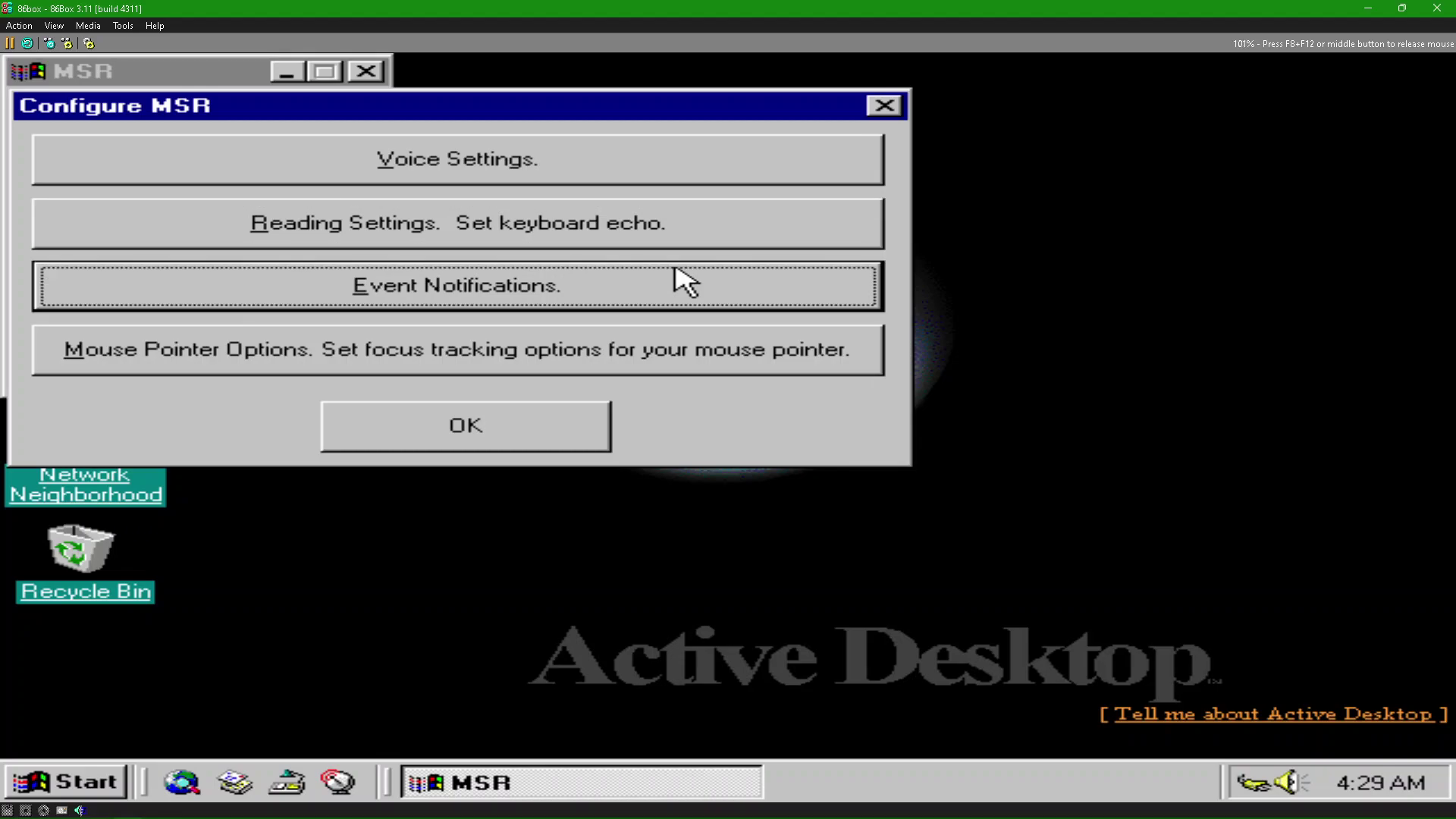
key(Tab)
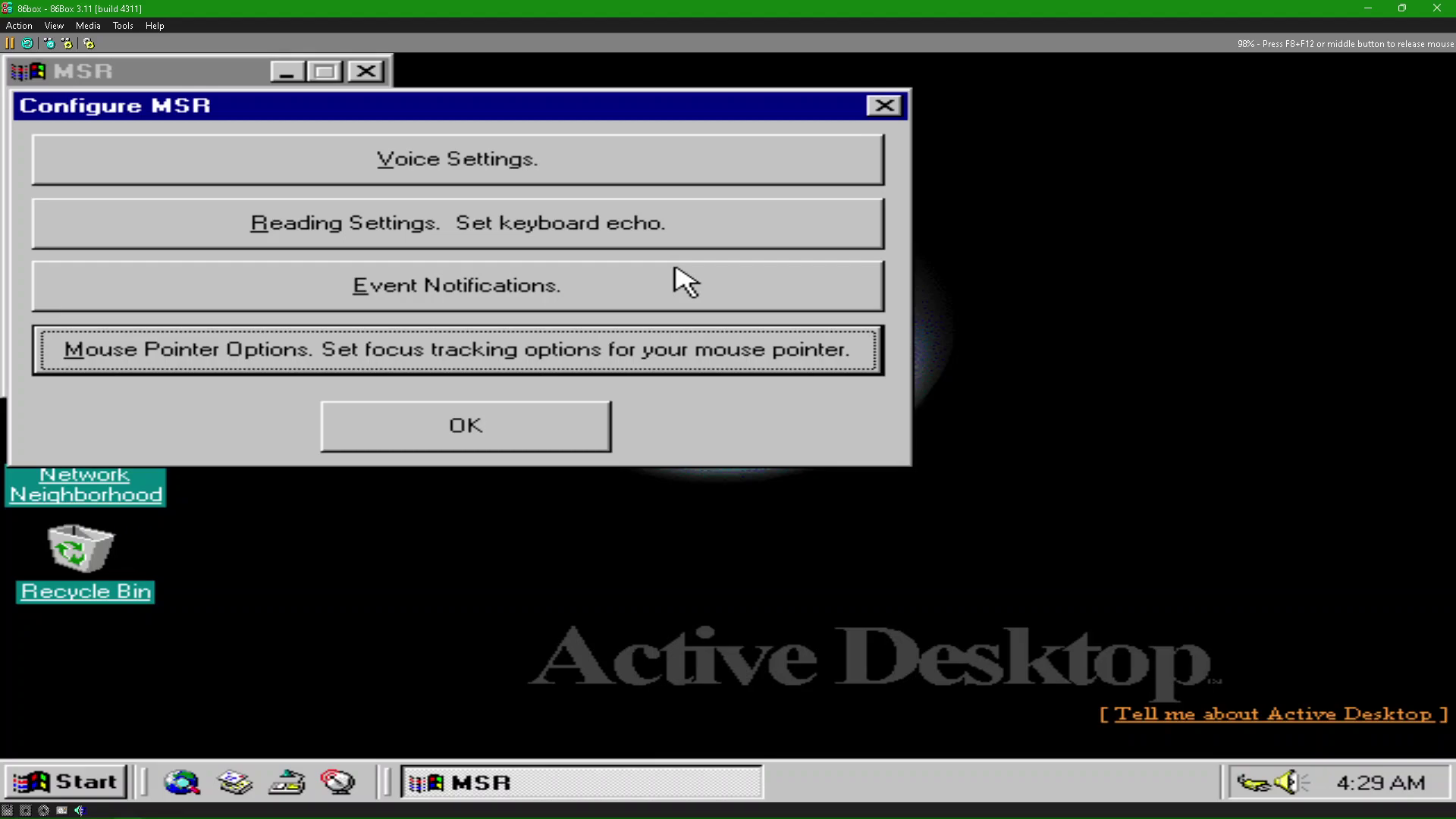
key(Return)
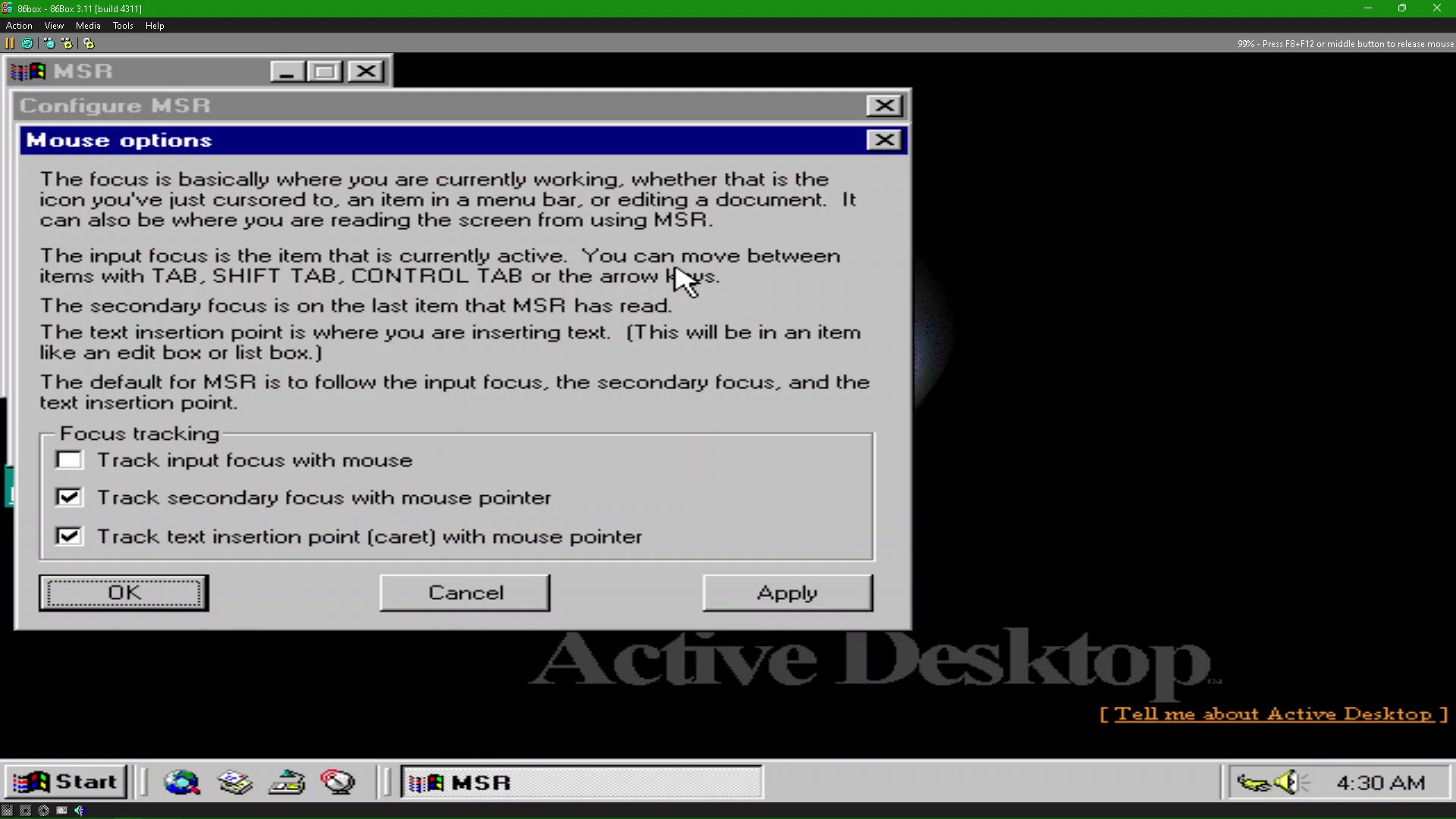
key(Return)
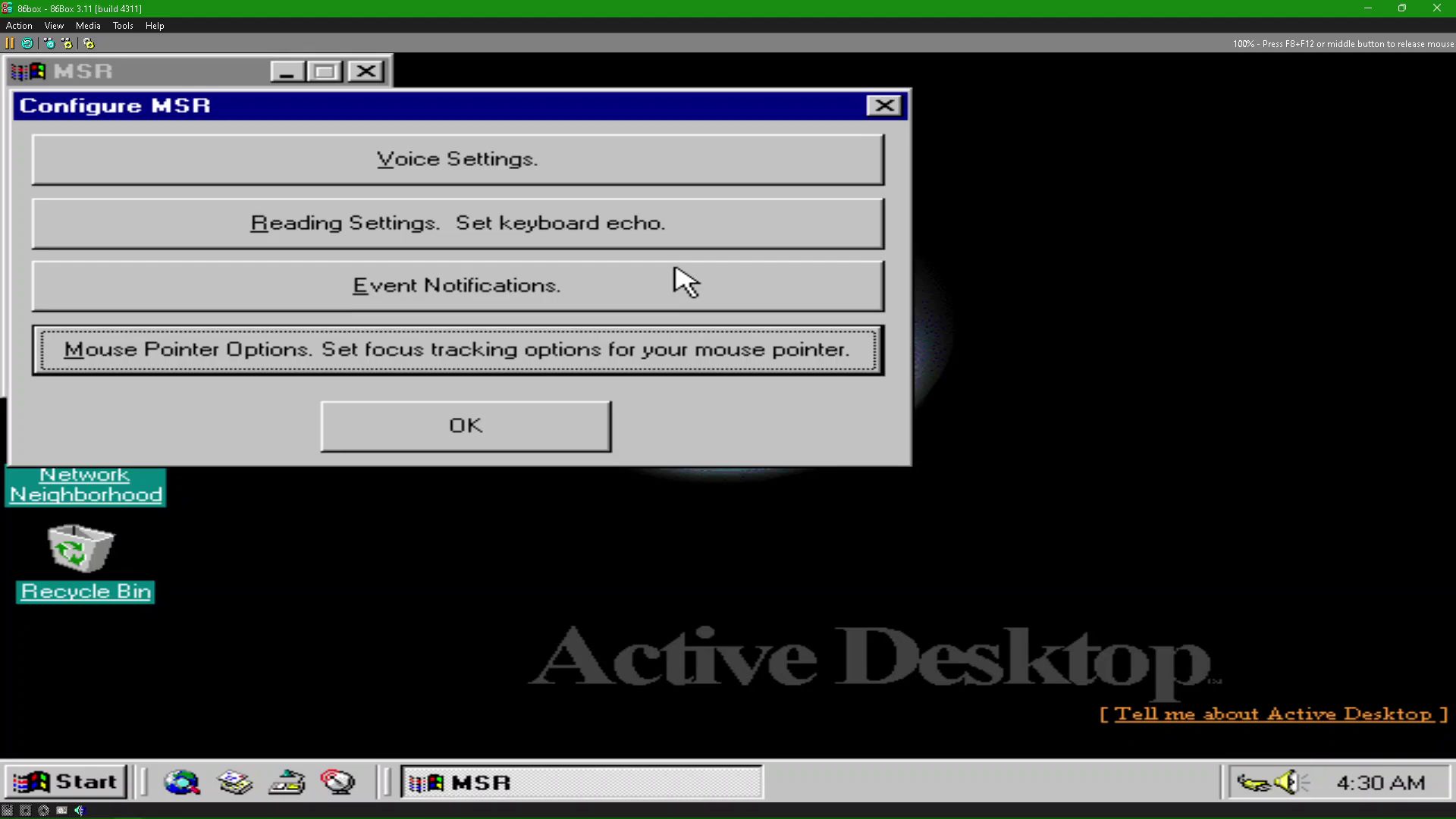
key(Tab)
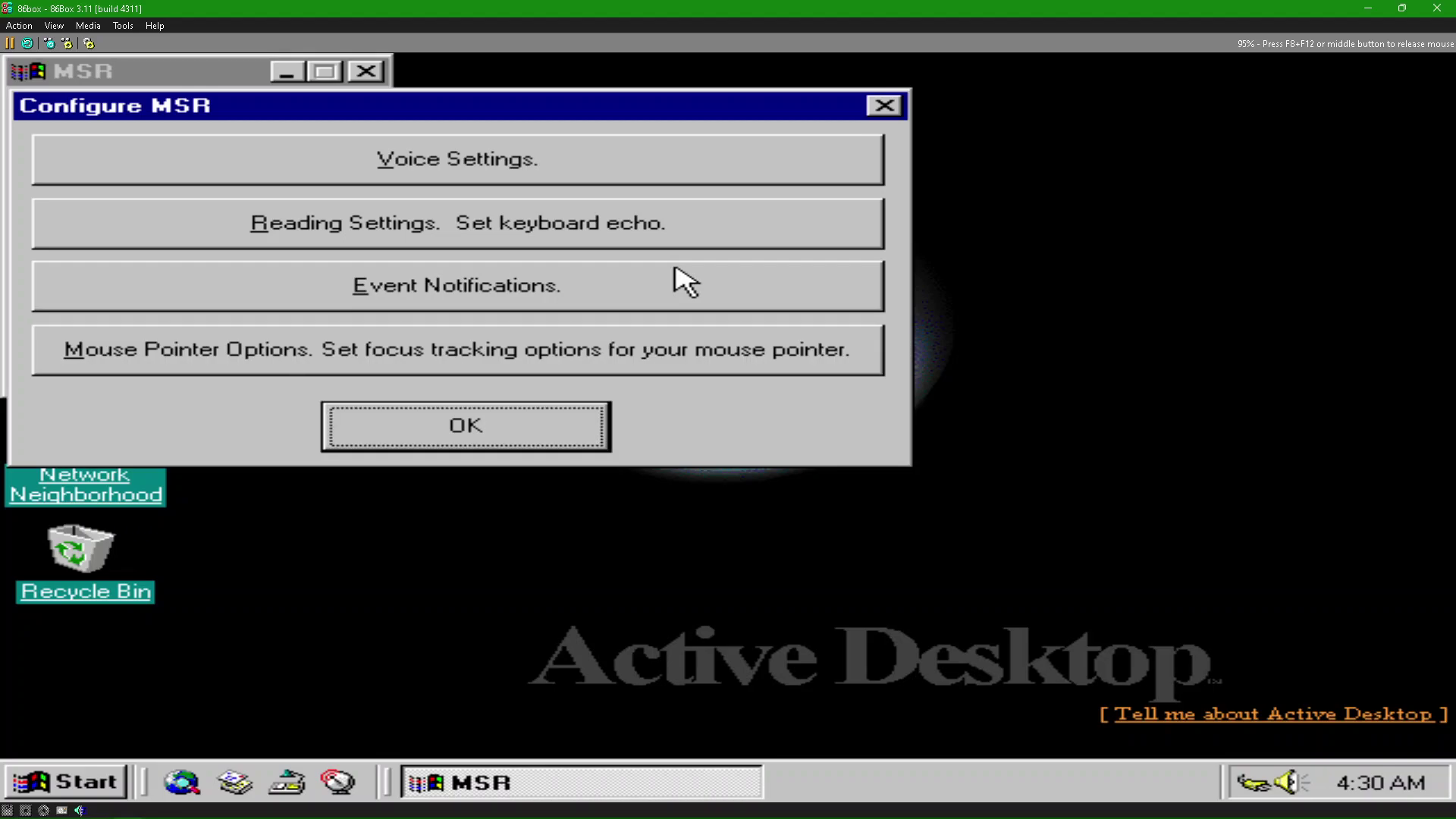
key(Tab)
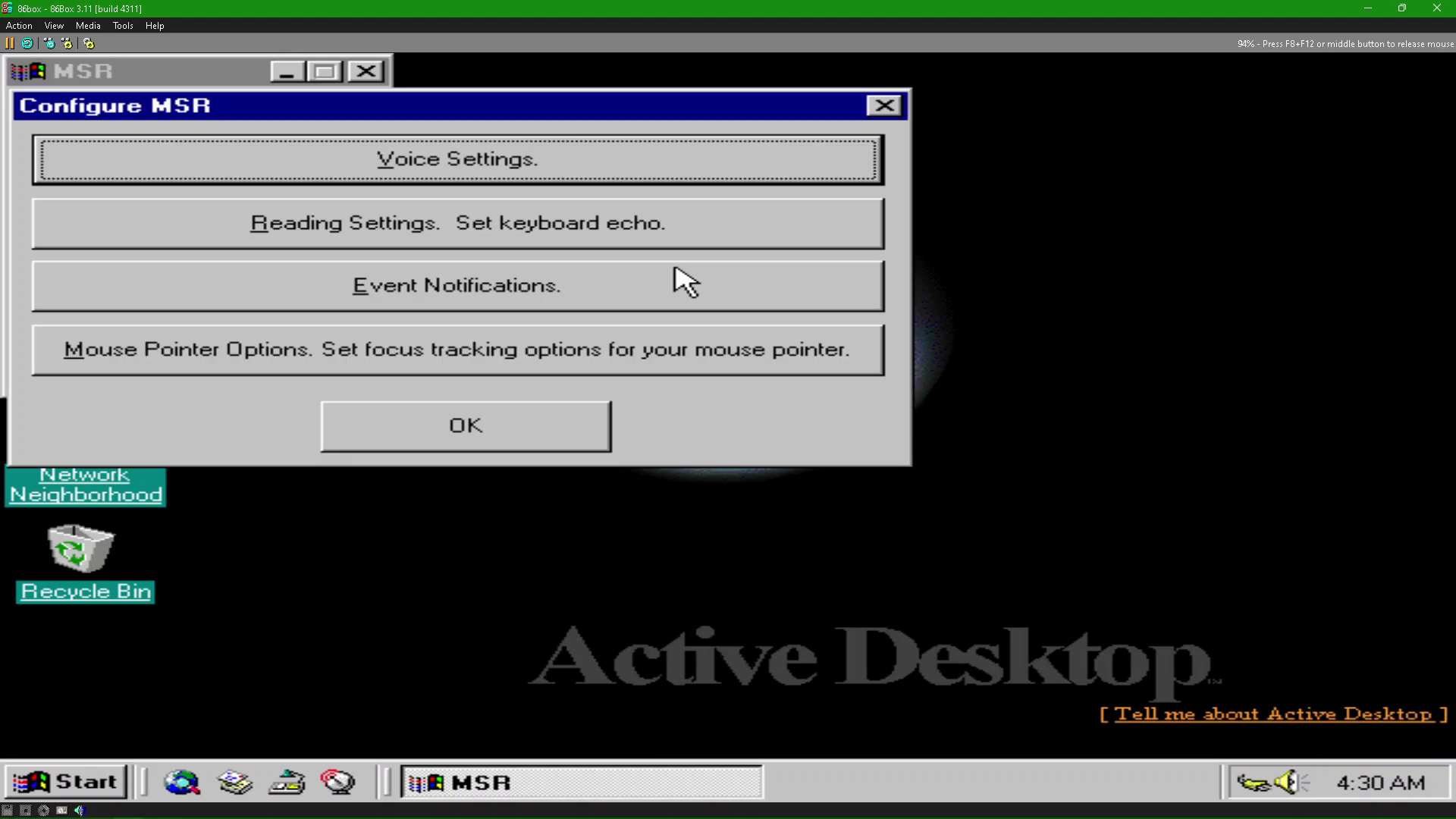
Step: Open the event notification settings, review the window, menu, pop-up menu and Tool Tips announcement options, and close them with OK
key(Tab)
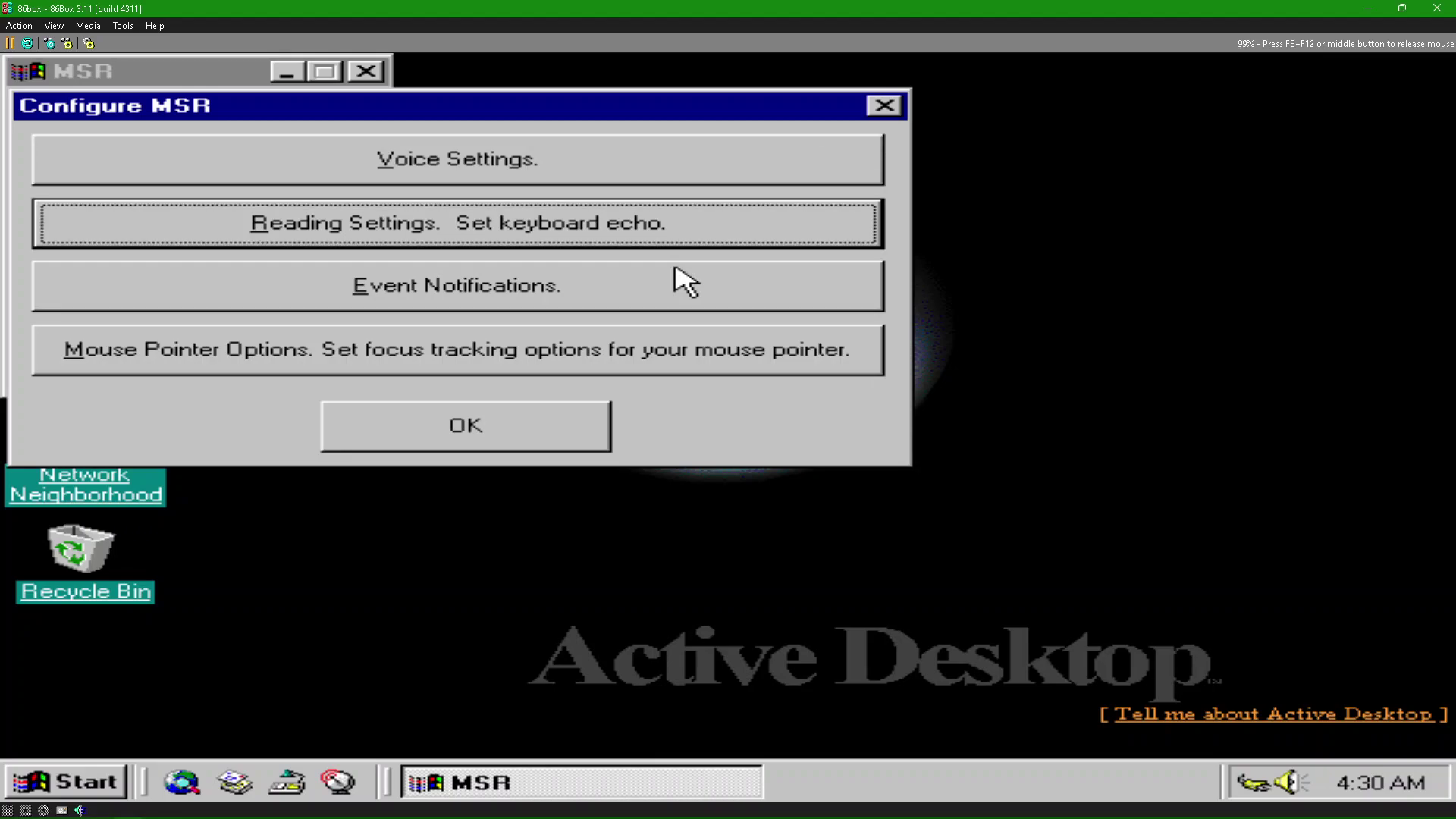
key(Tab)
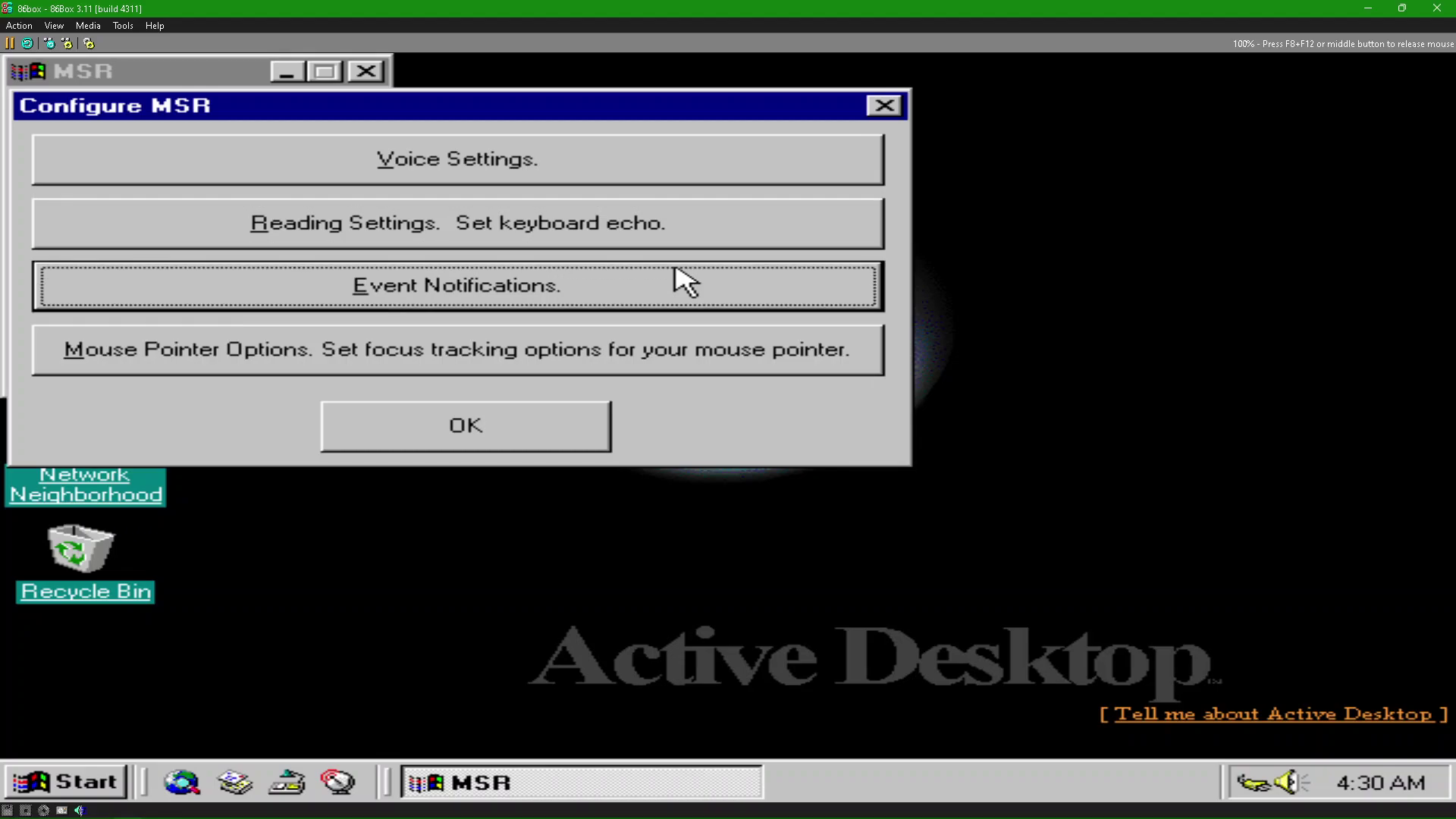
key(Return)
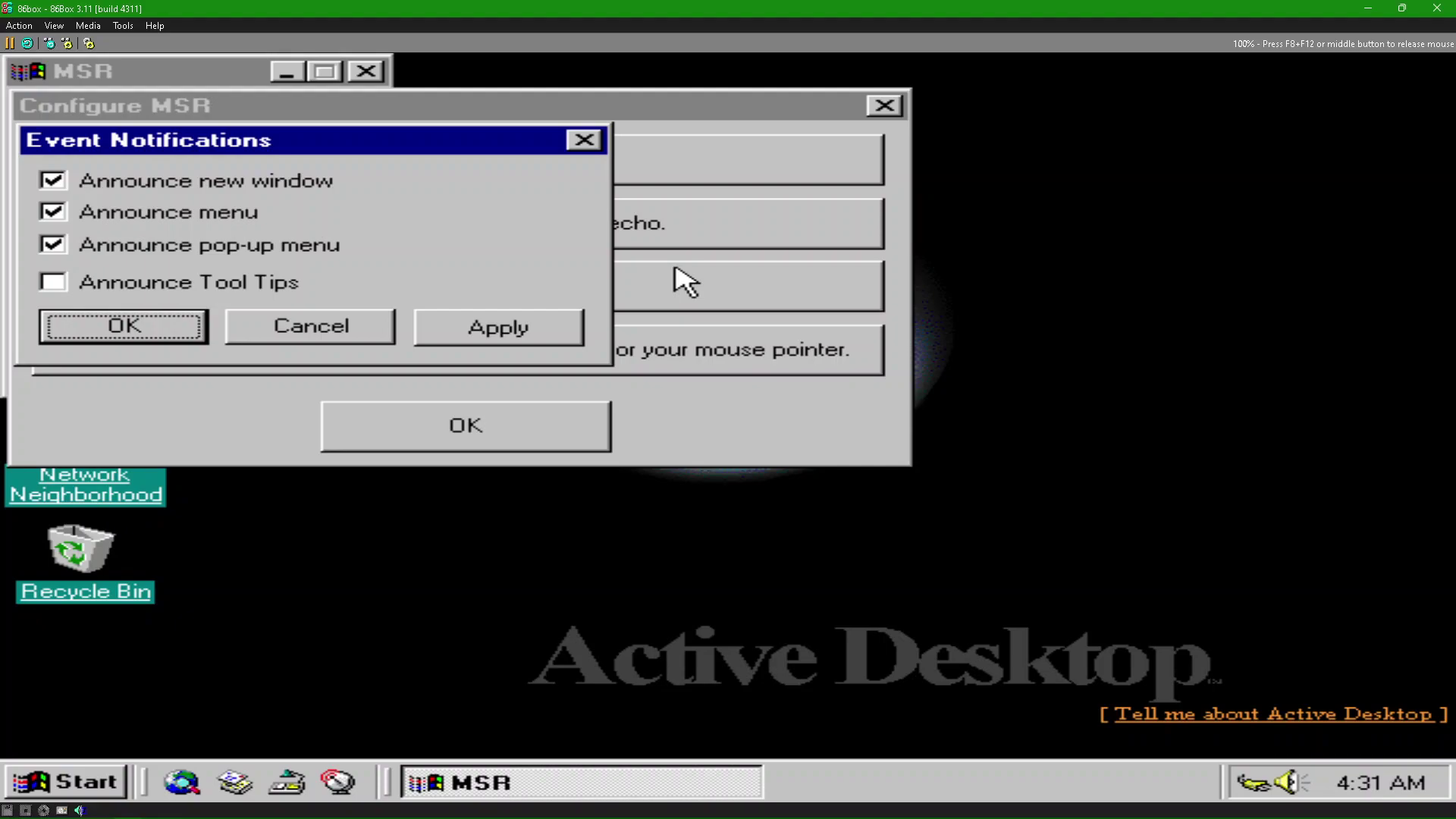
key(Return)
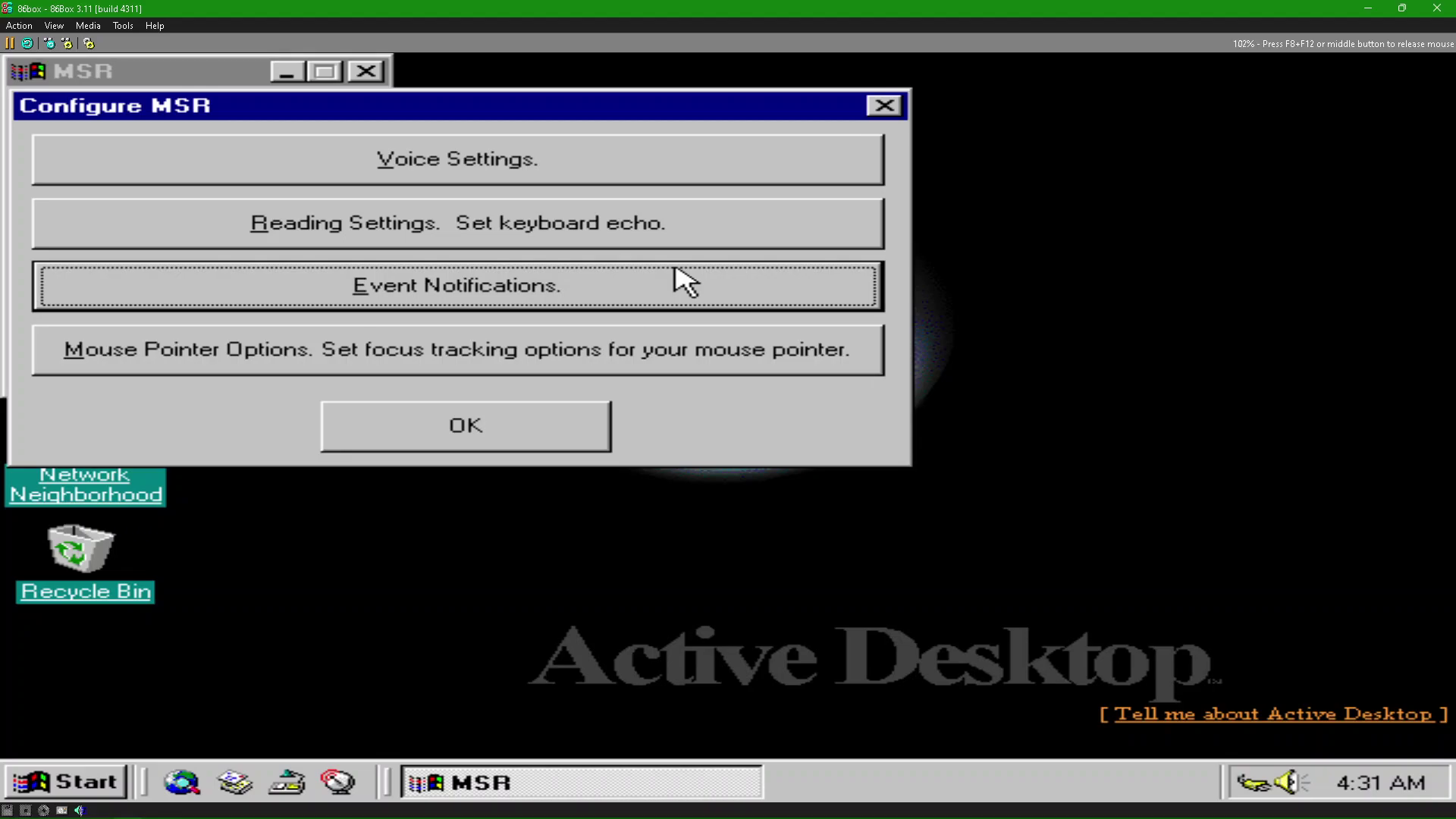
click(685, 282)
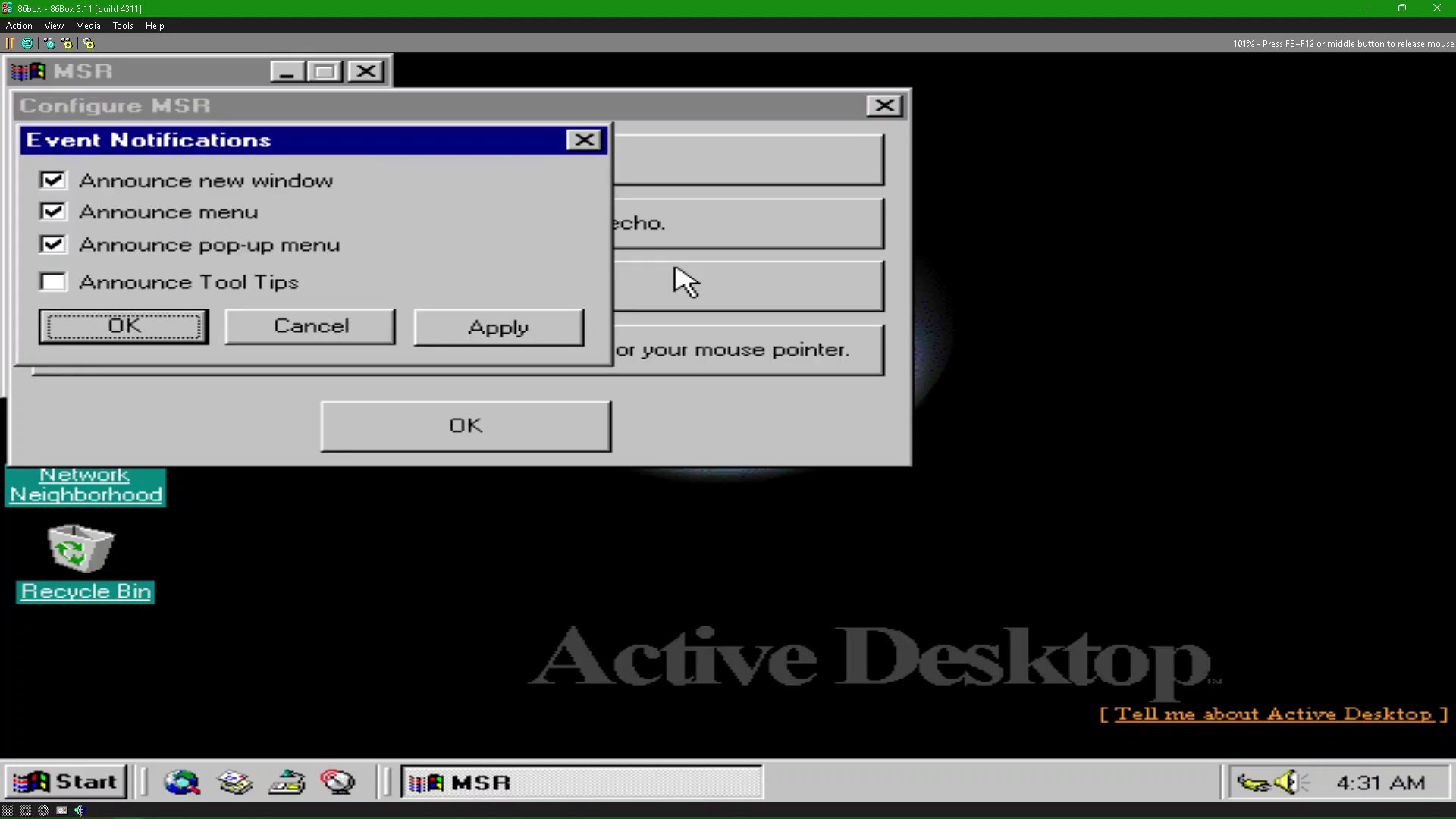
key(Return)
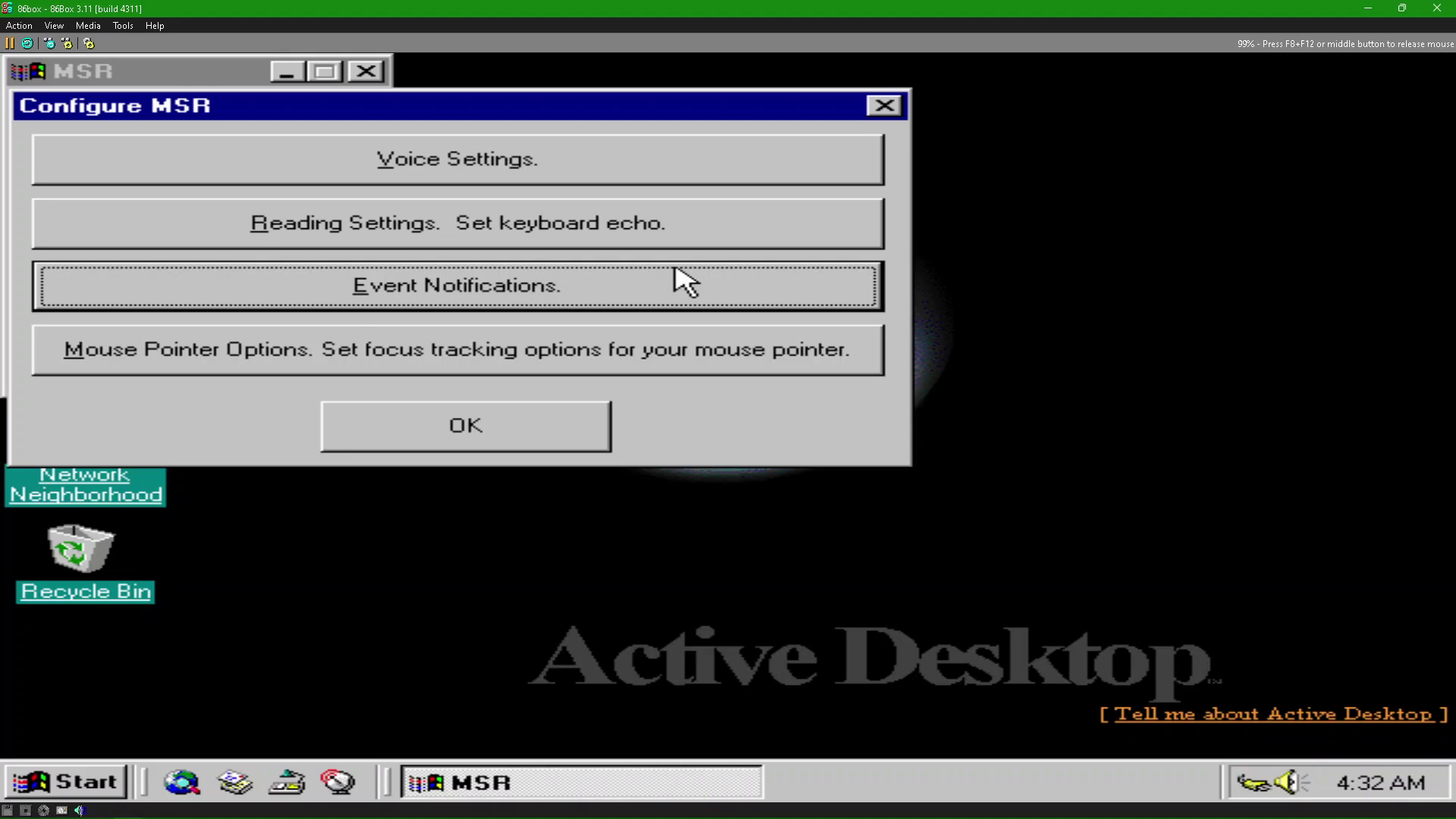
Step: Return to the voice settings, raise the voice pitch by six steps and apply the change
key(shift+Tab)
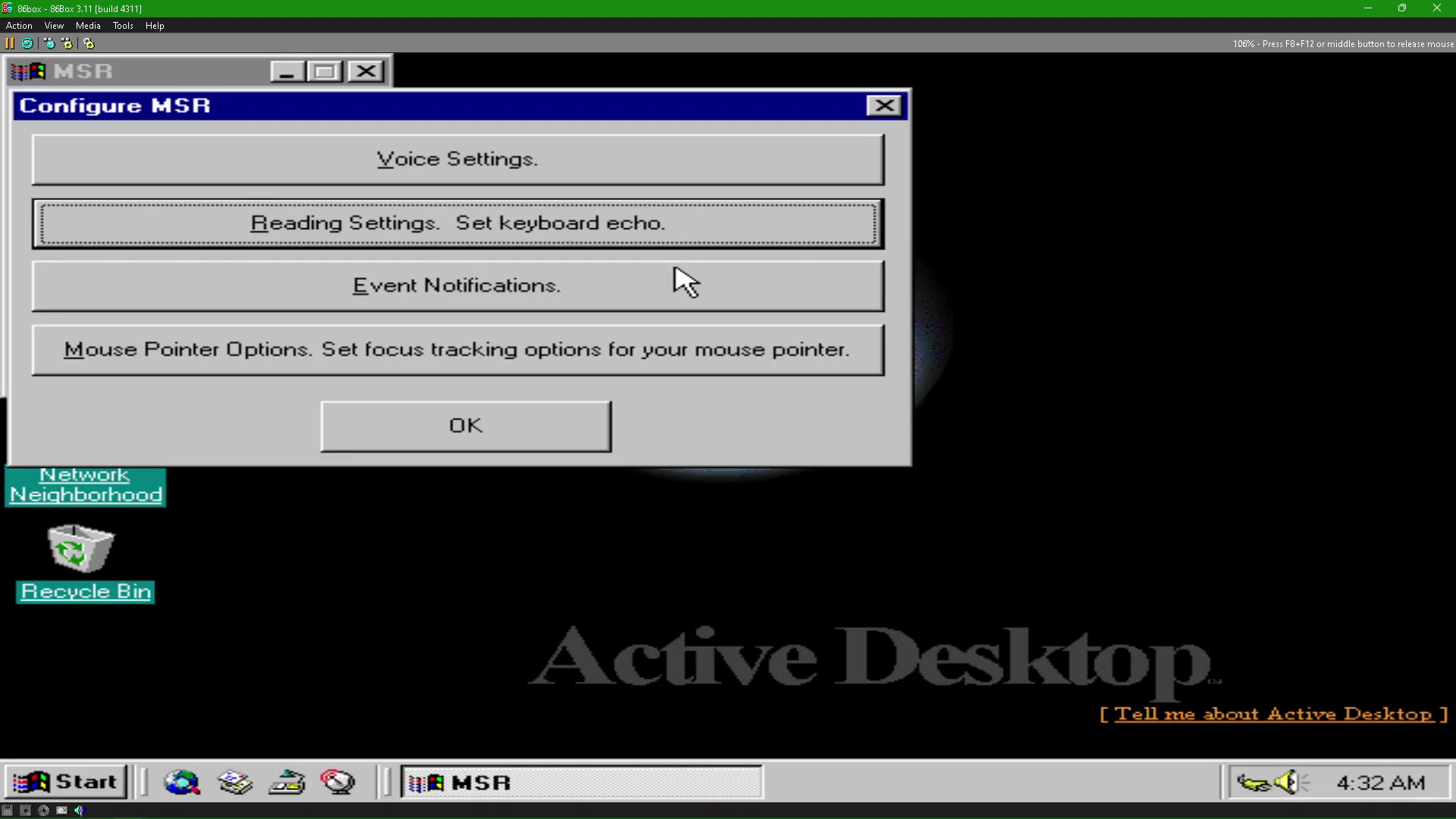
key(shift+Tab)
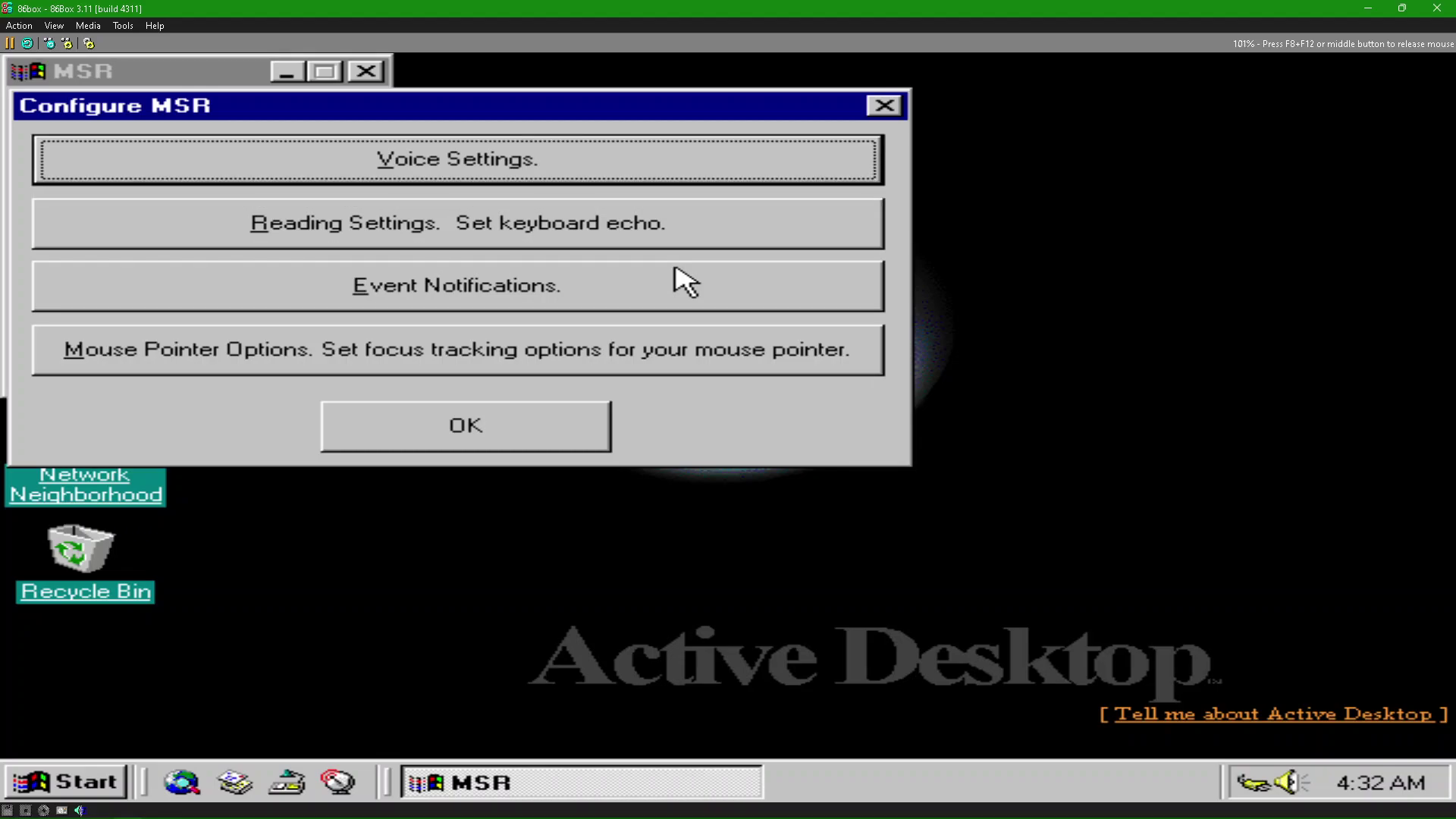
key(Return)
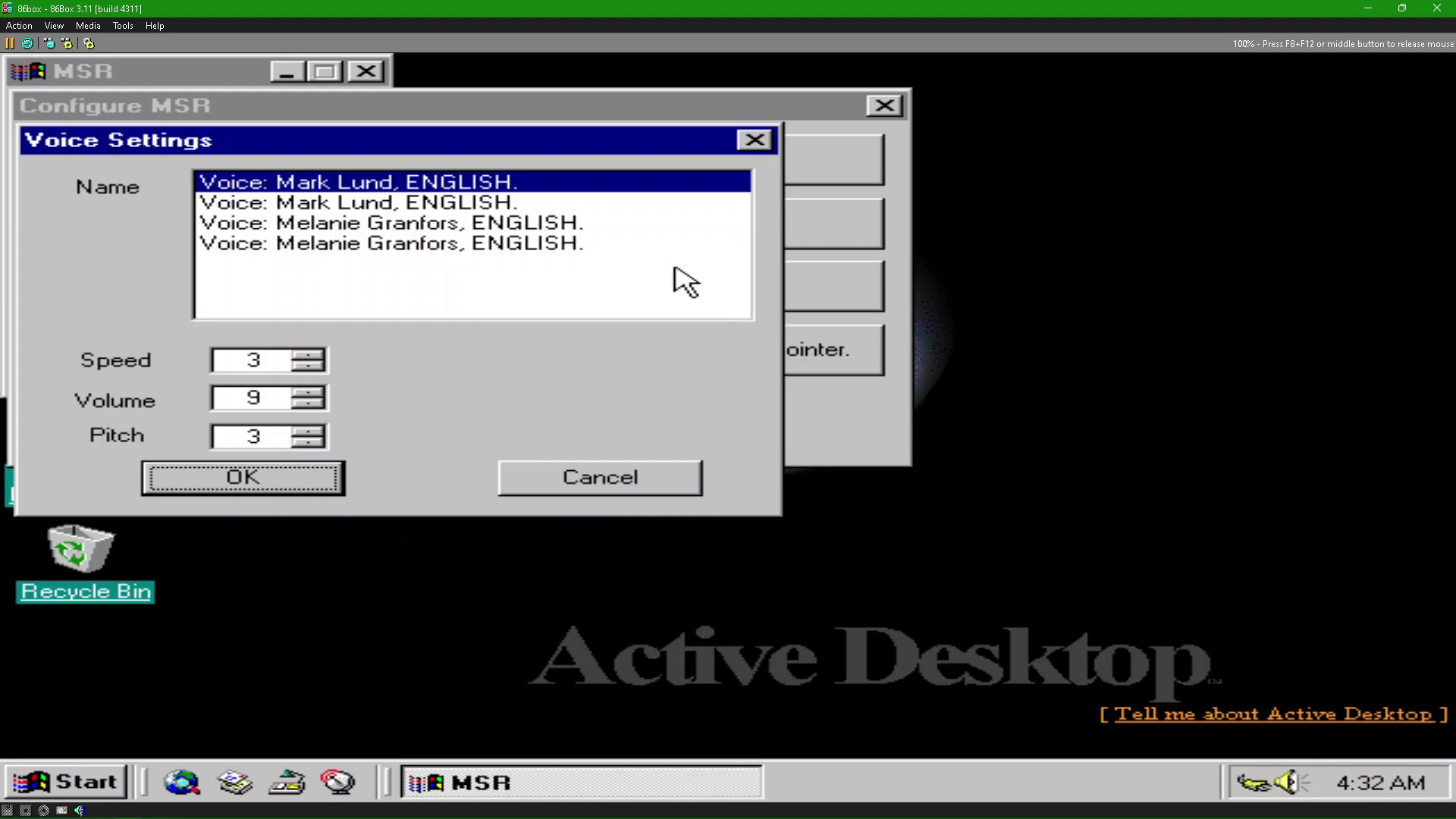
key(Tab)
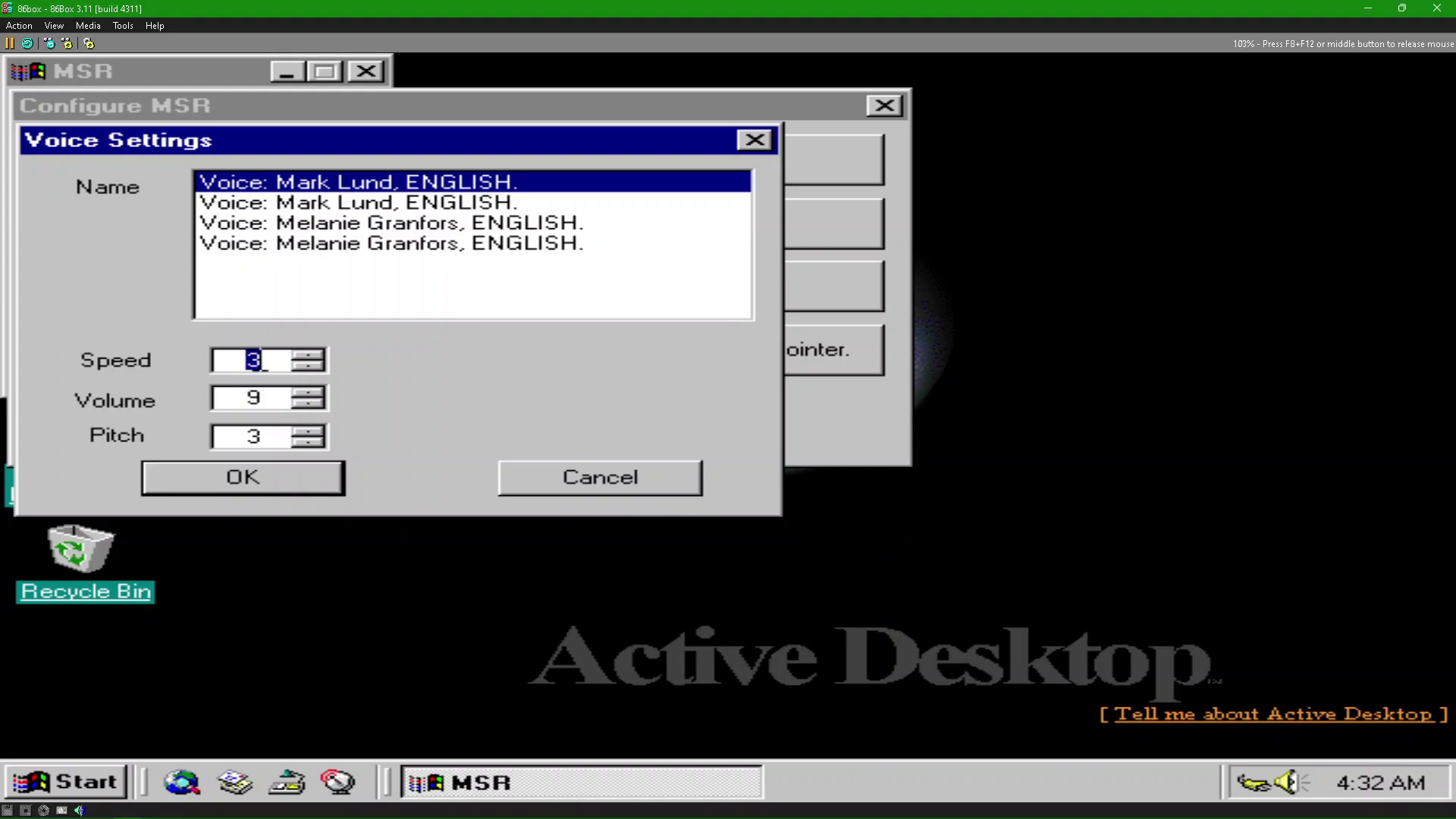
key(Tab)
key(Tab)
key(Up)
key(Up)
key(Up)
key(Up)
key(Up)
key(Up)
key(Return)
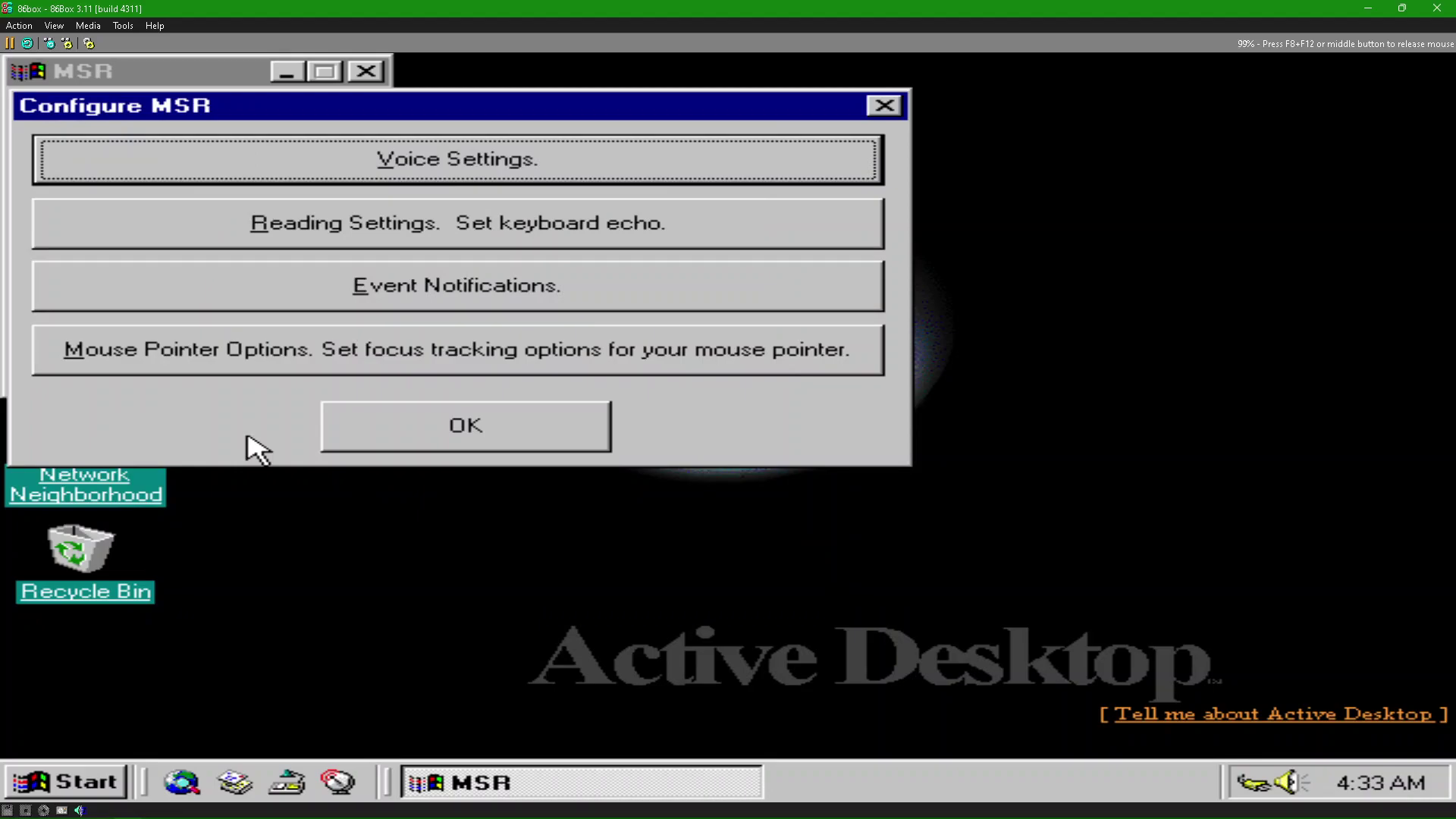
Step: Test the changed voice by moving through the Programs, Favorites and Documents entries of the Start menu, and close the menu
key(super)
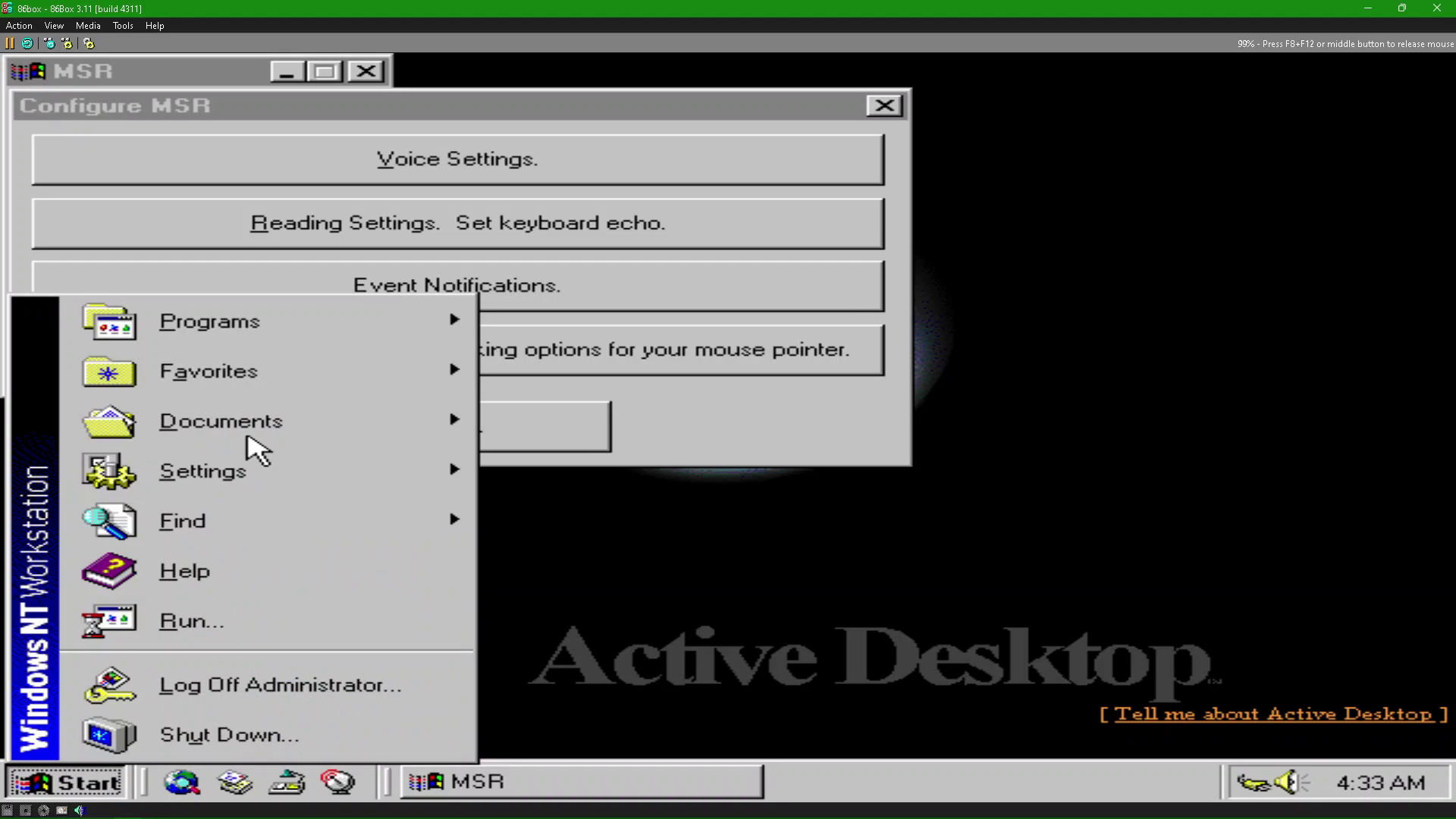
key(Down)
key(Down)
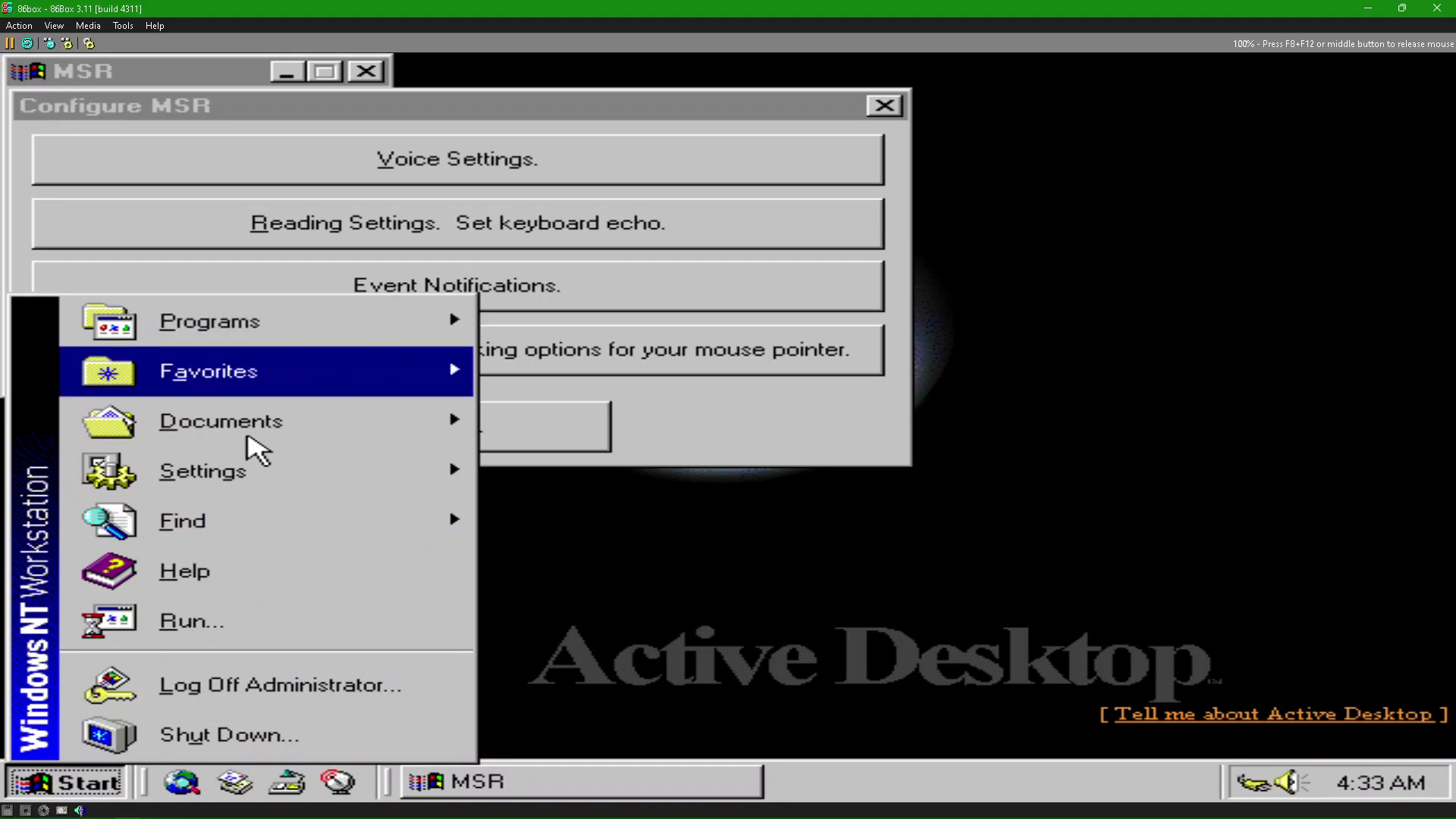
key(Down)
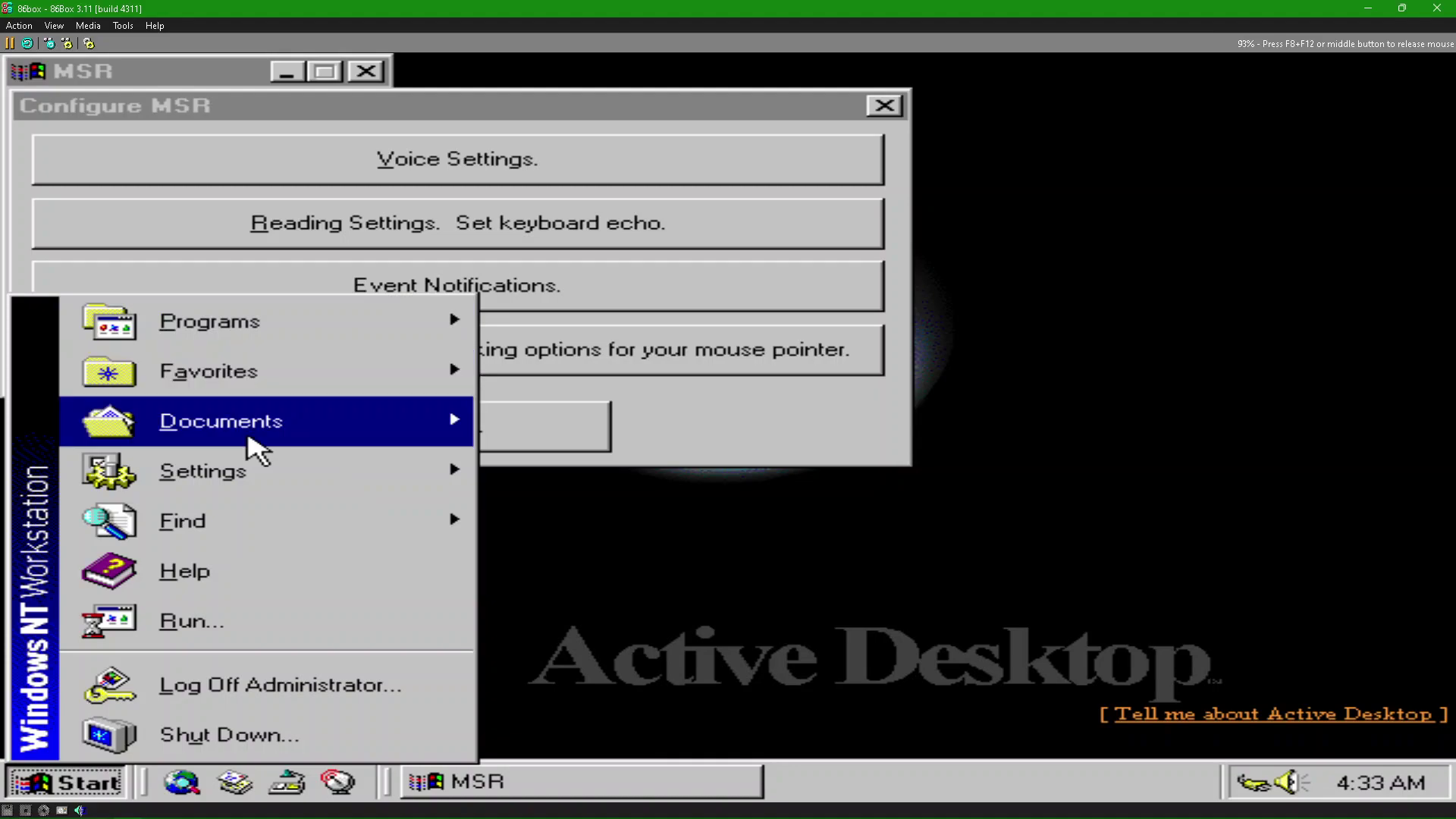
key(Up)
key(Up)
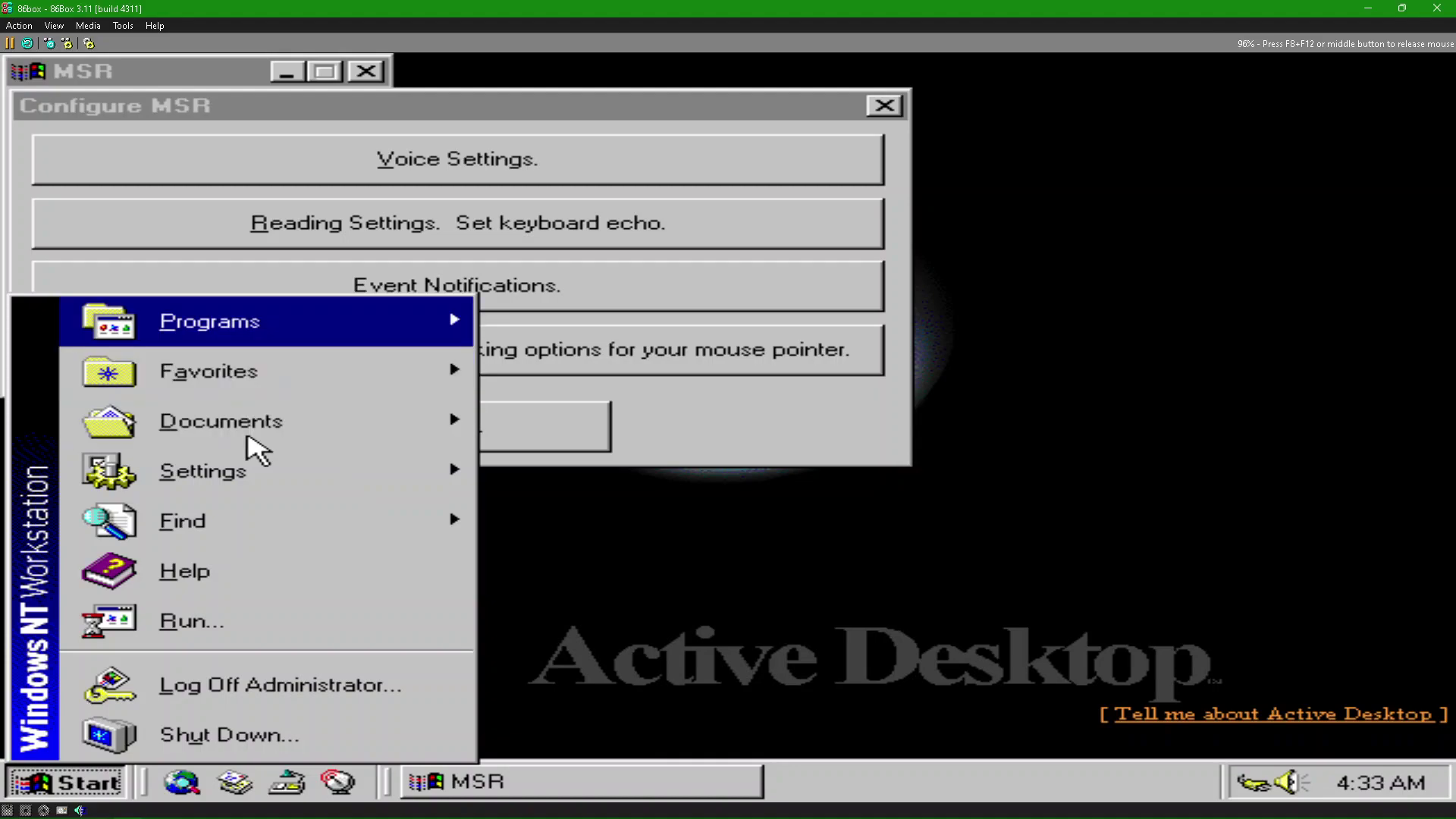
key(Escape)
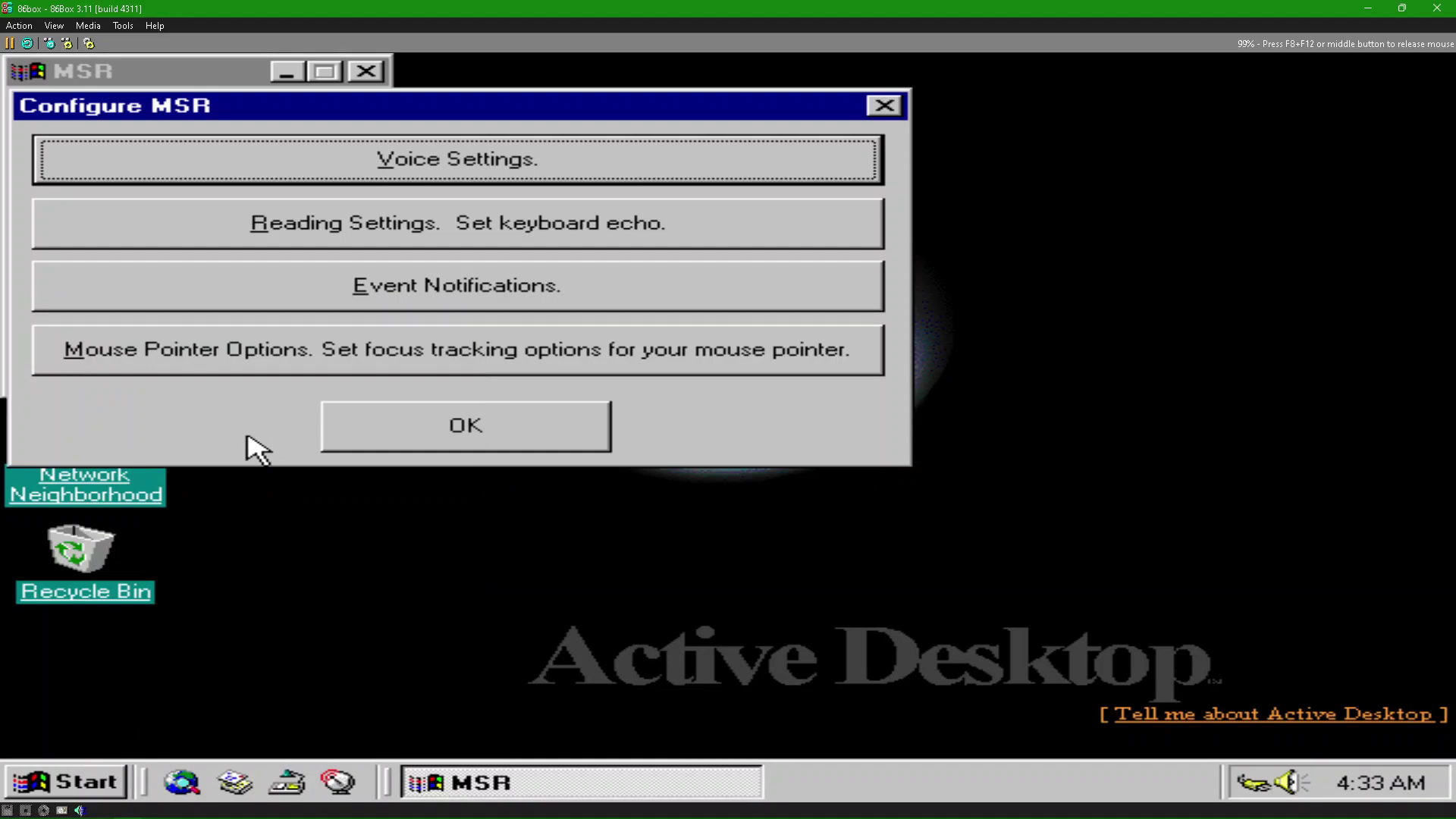
Step: Accept and close the Configure MSR dialog, and read through the MSR help on reading and keyboard navigation
key(Tab)
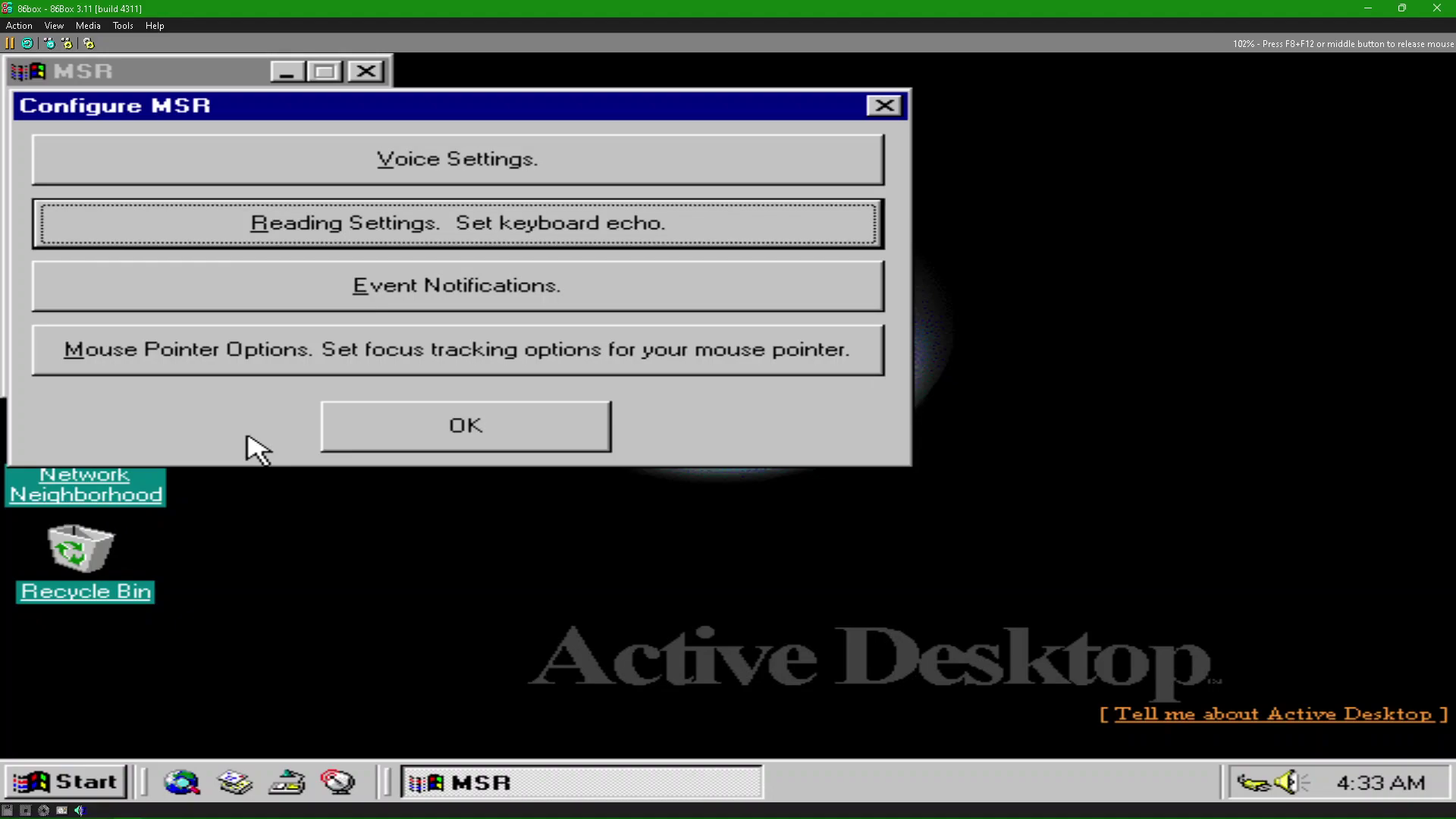
key(Tab)
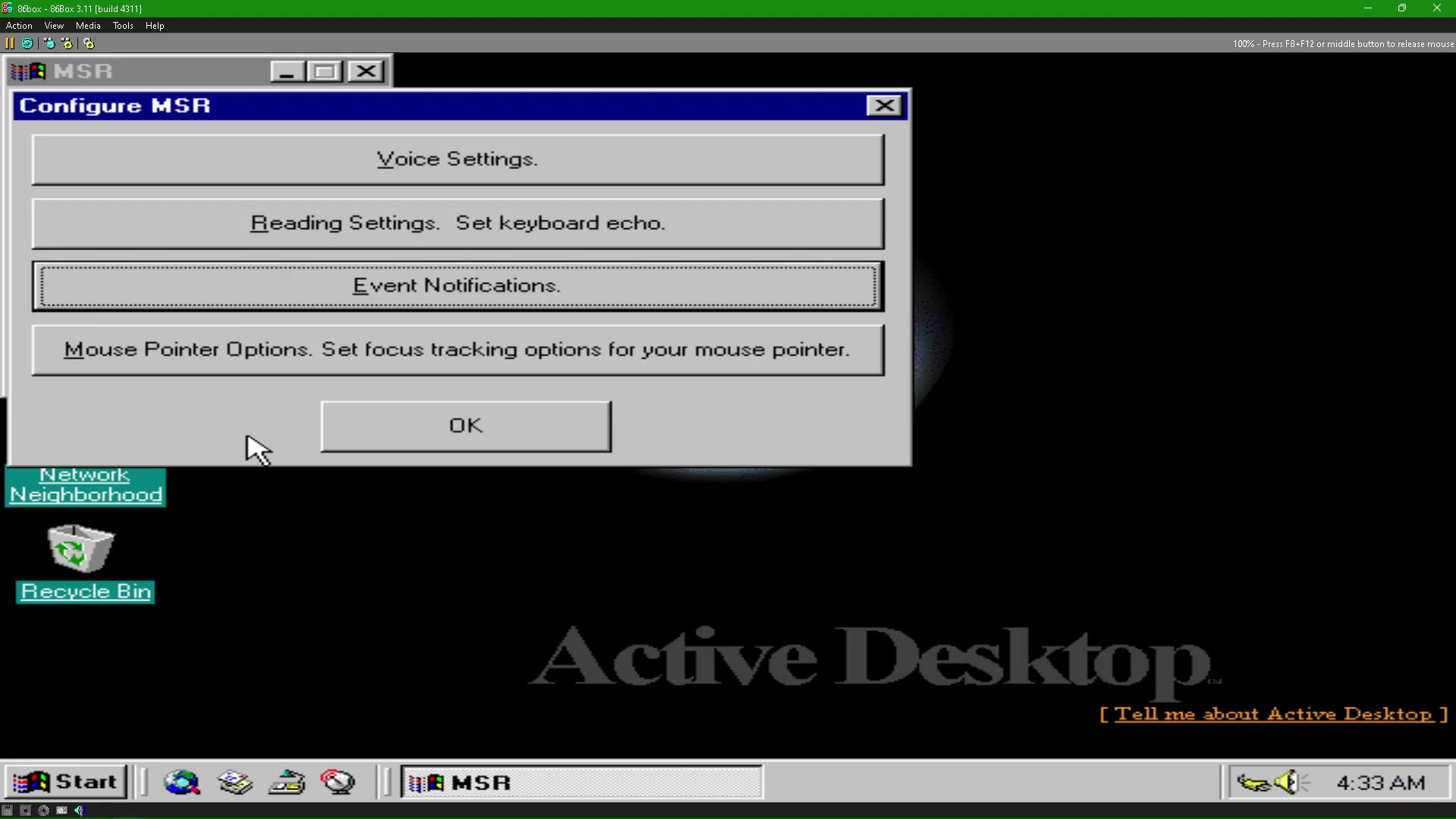
key(Tab)
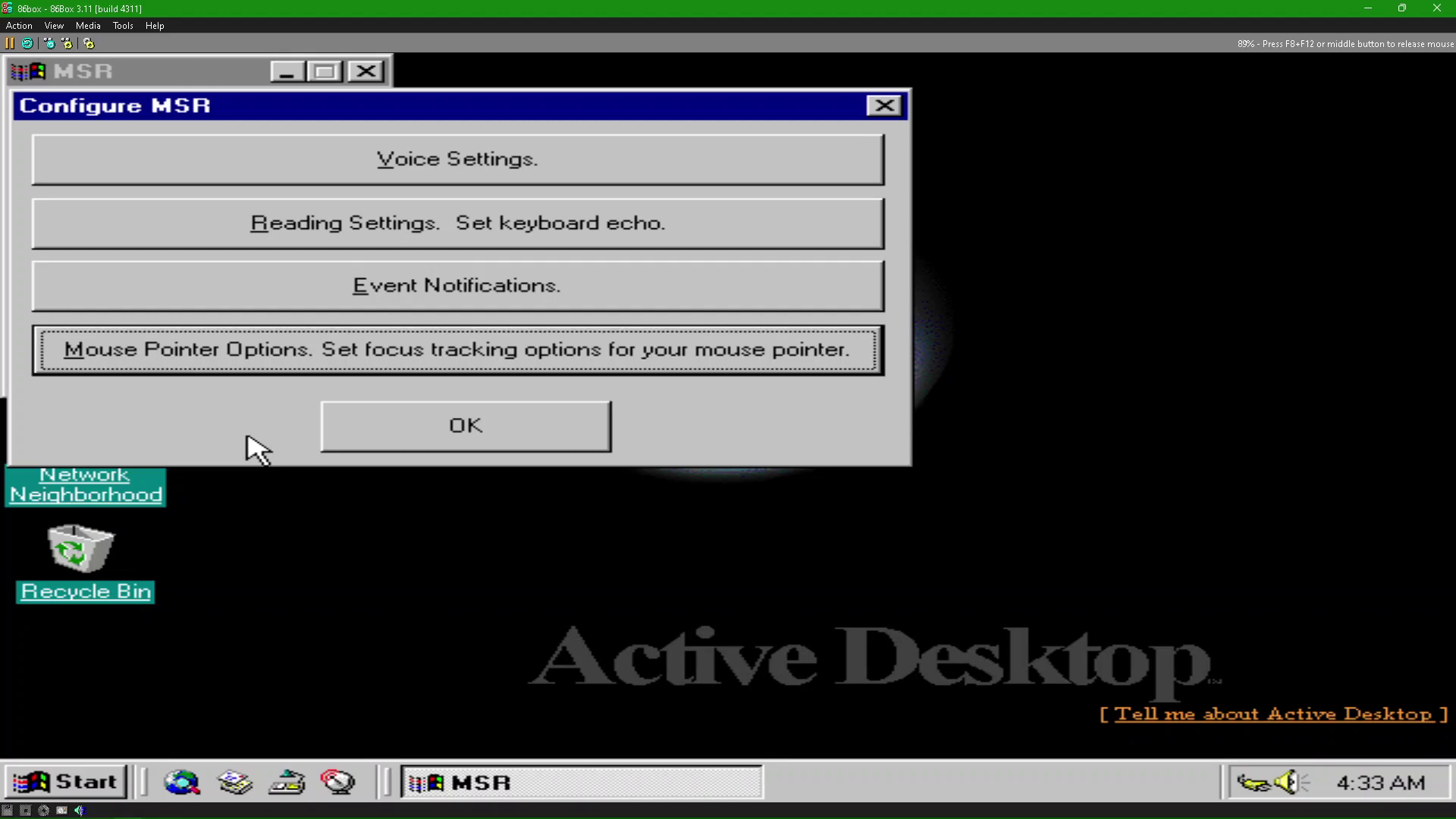
key(Tab)
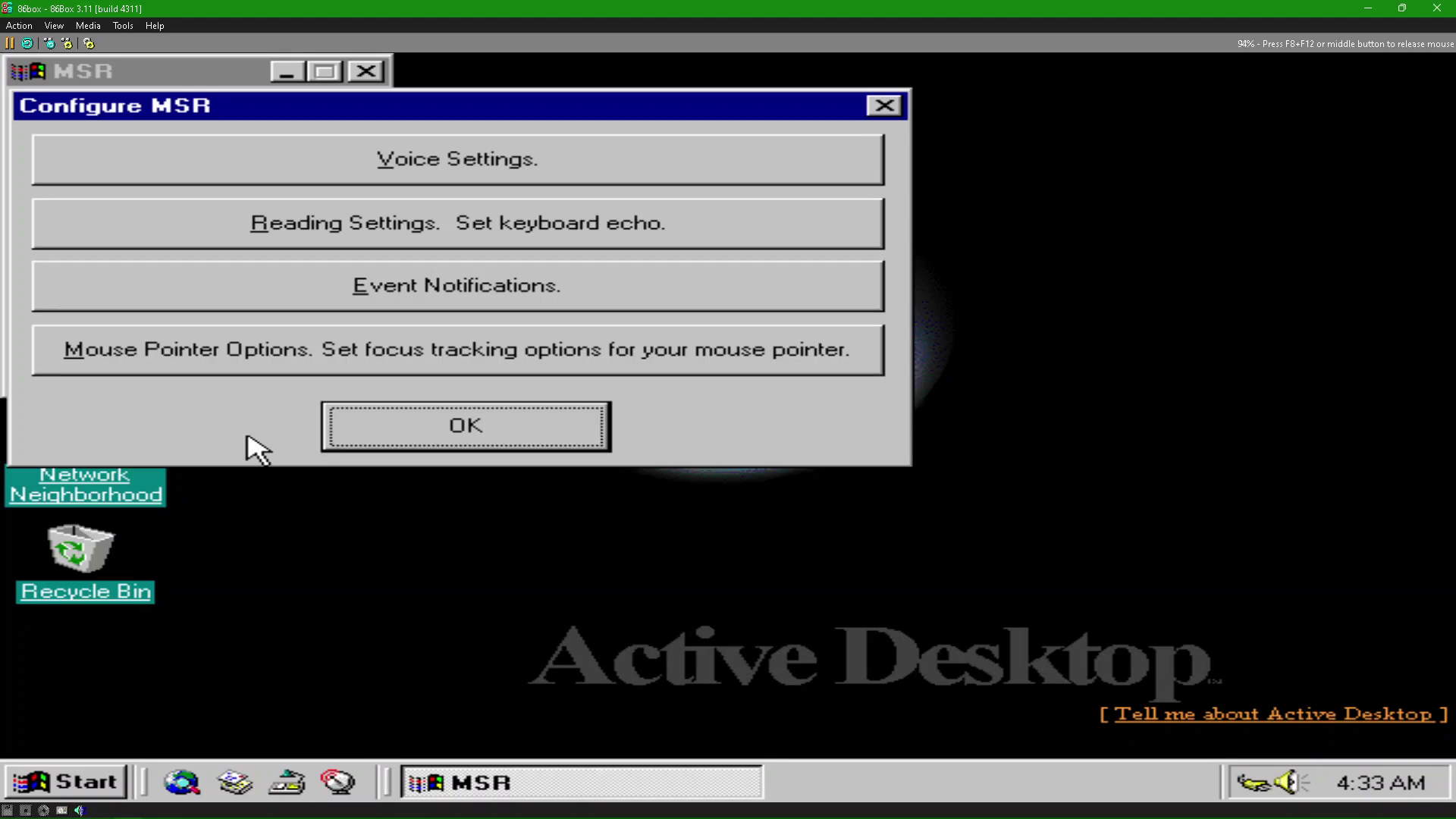
key(Return)
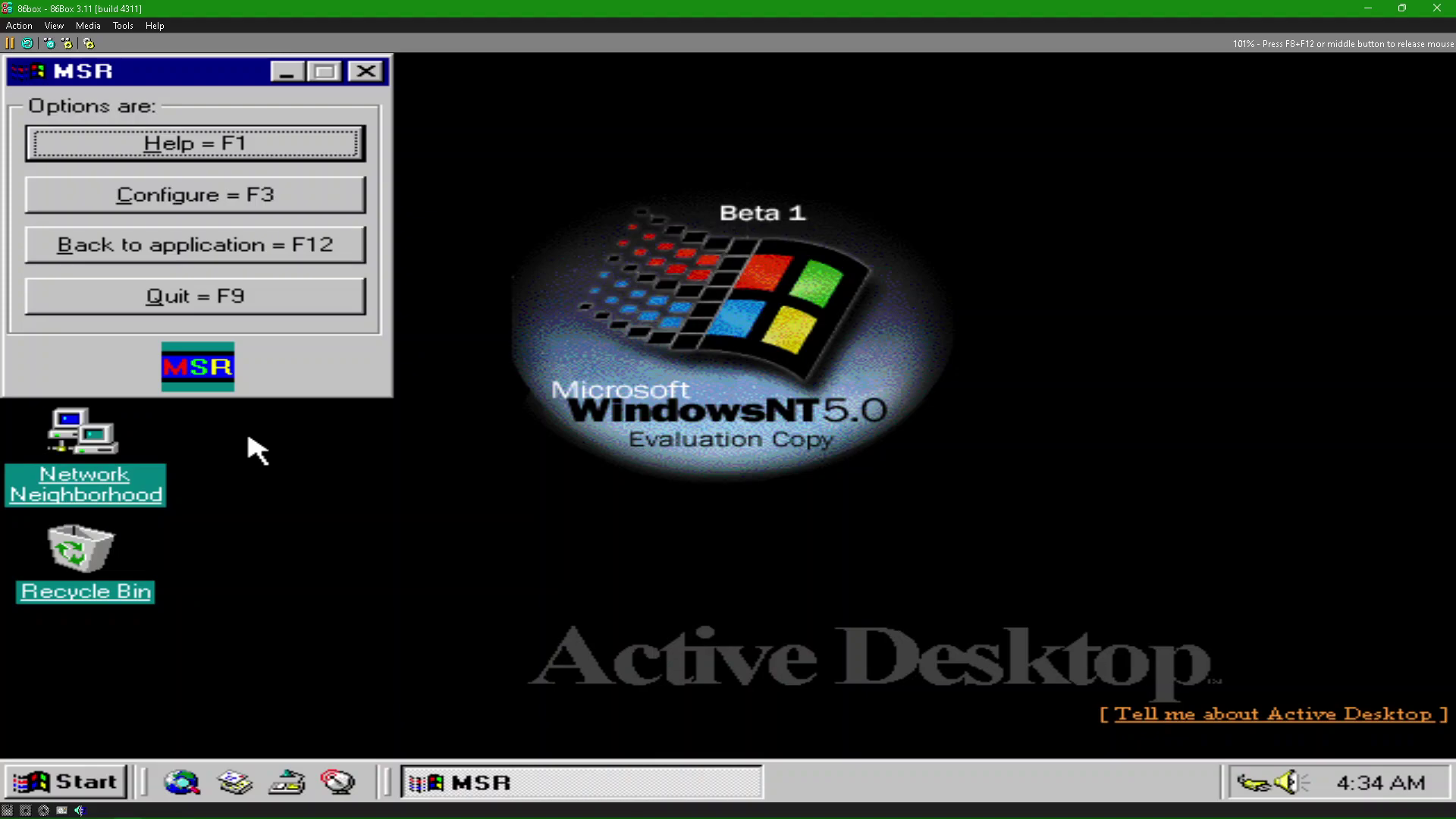
key(F1)
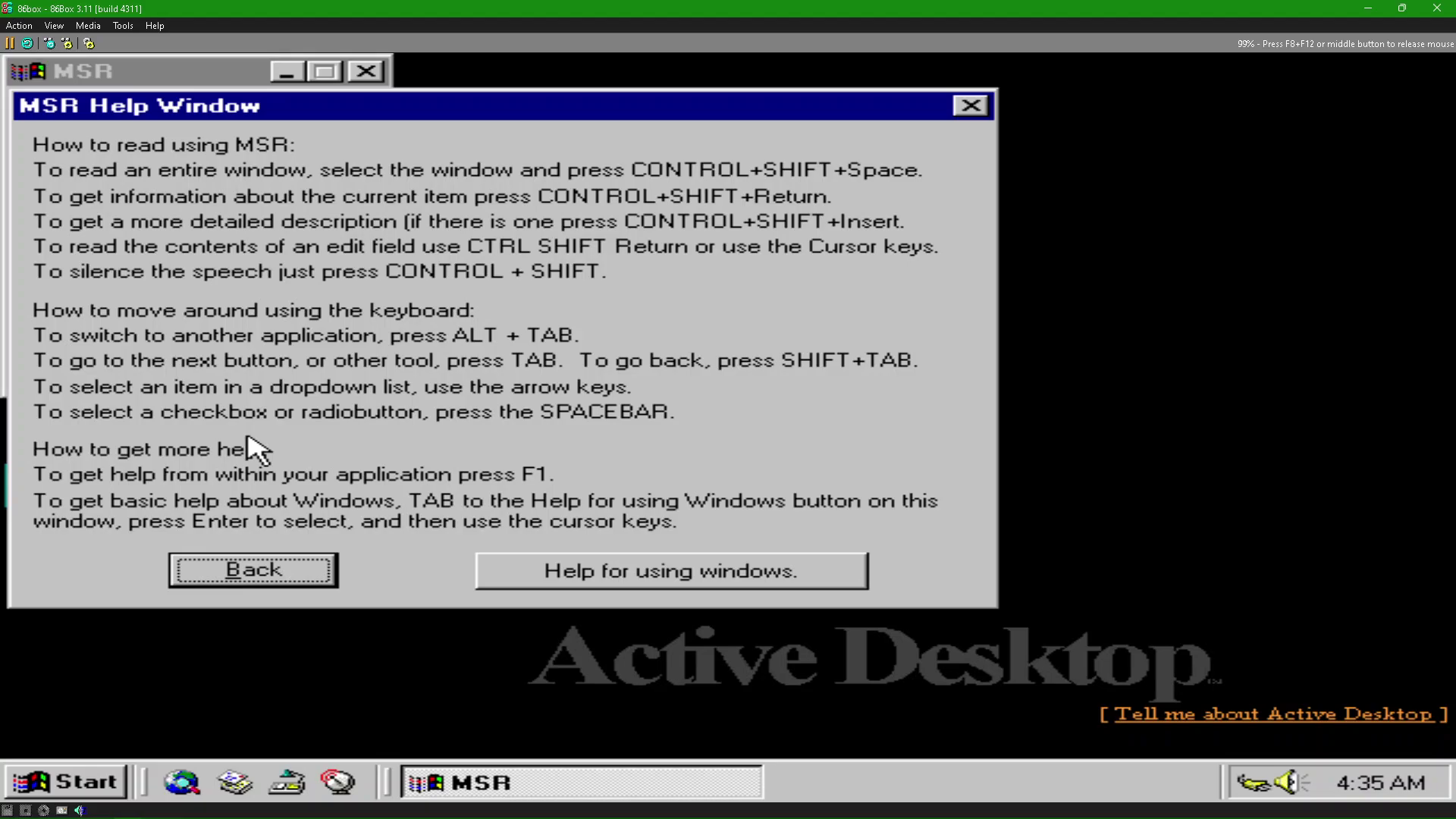
key(Return)
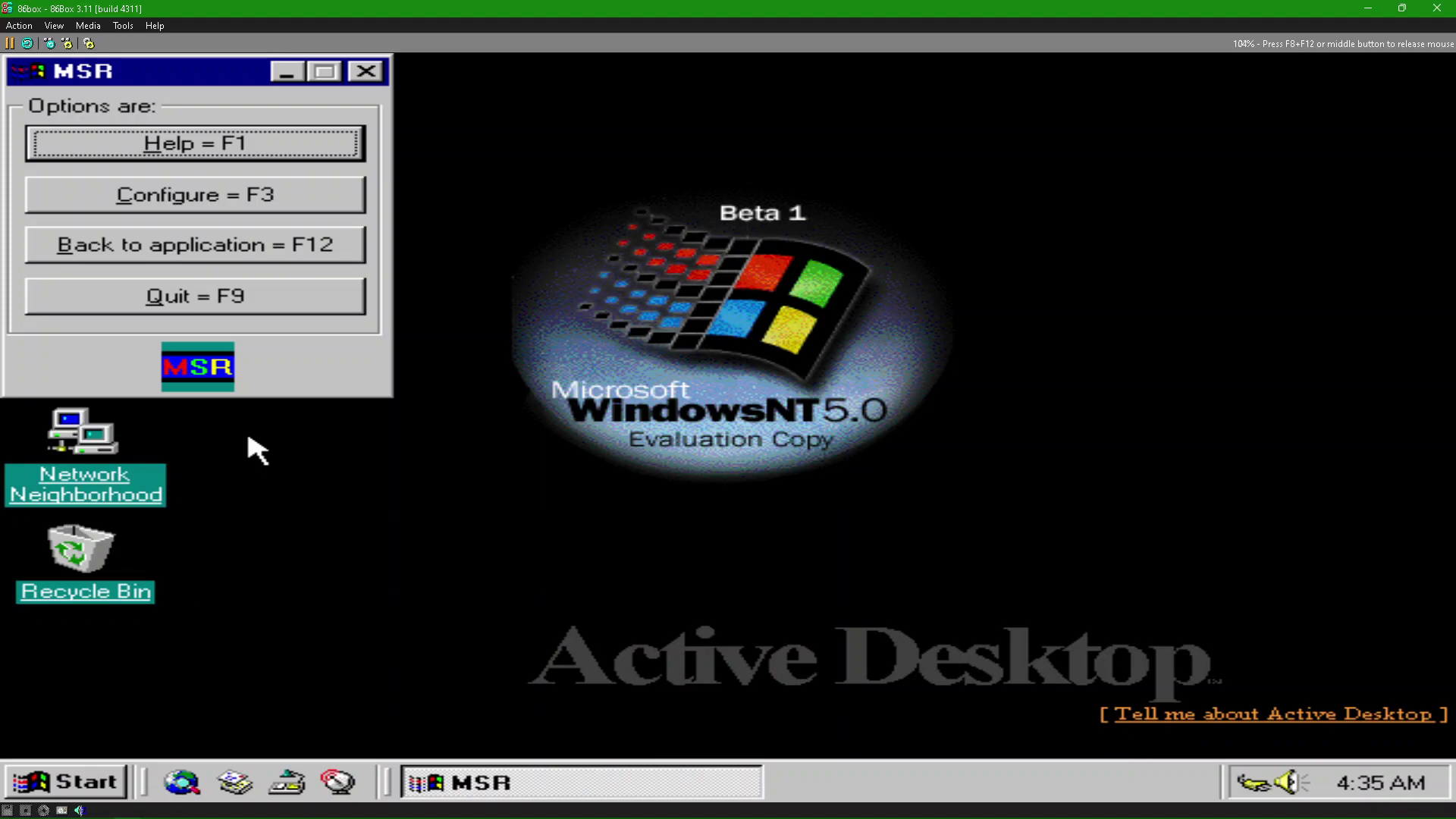
Step: Quit the Microsoft Screen Reader from its main options window and confirm closing it
key(Tab)
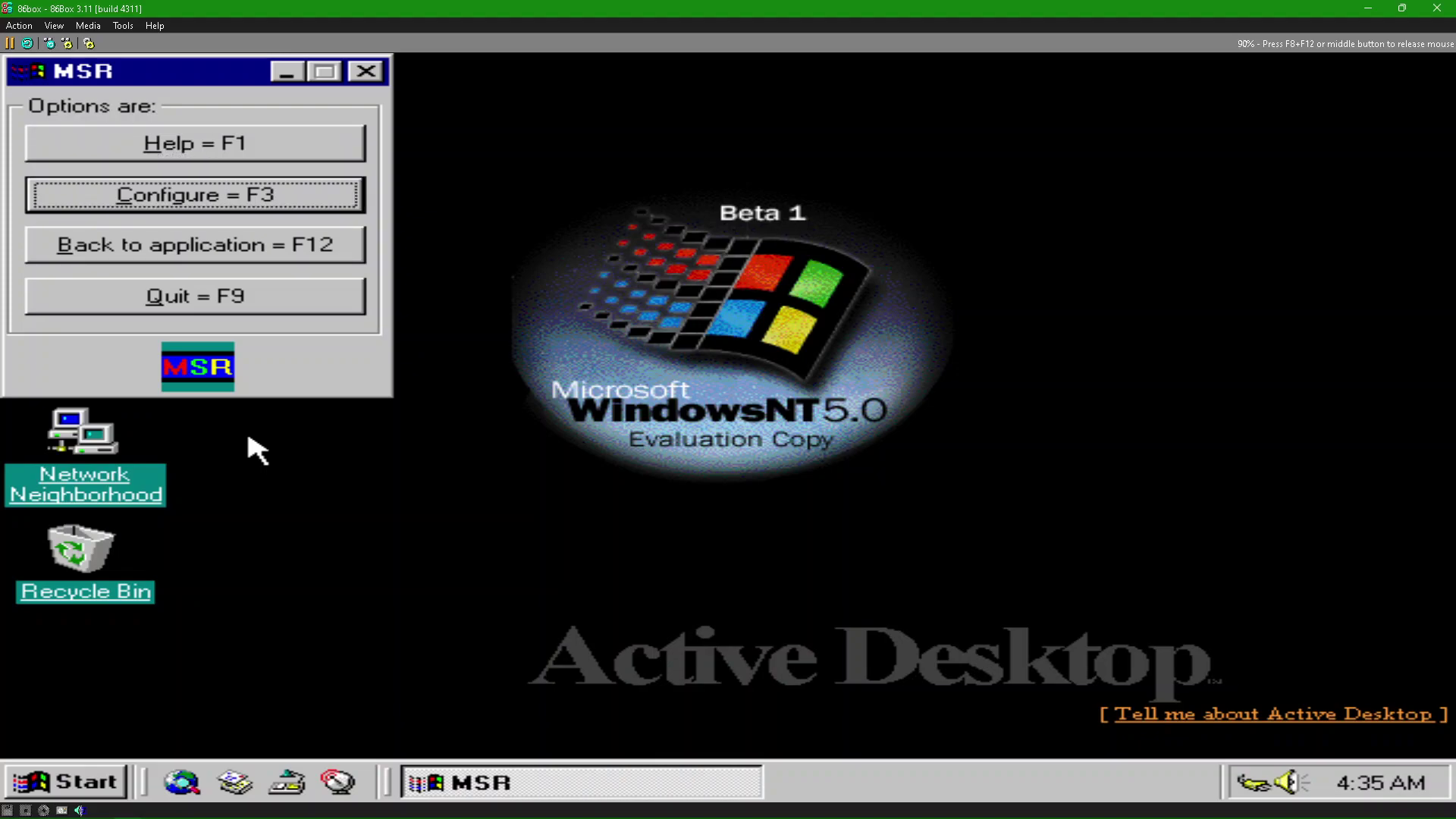
key(Tab)
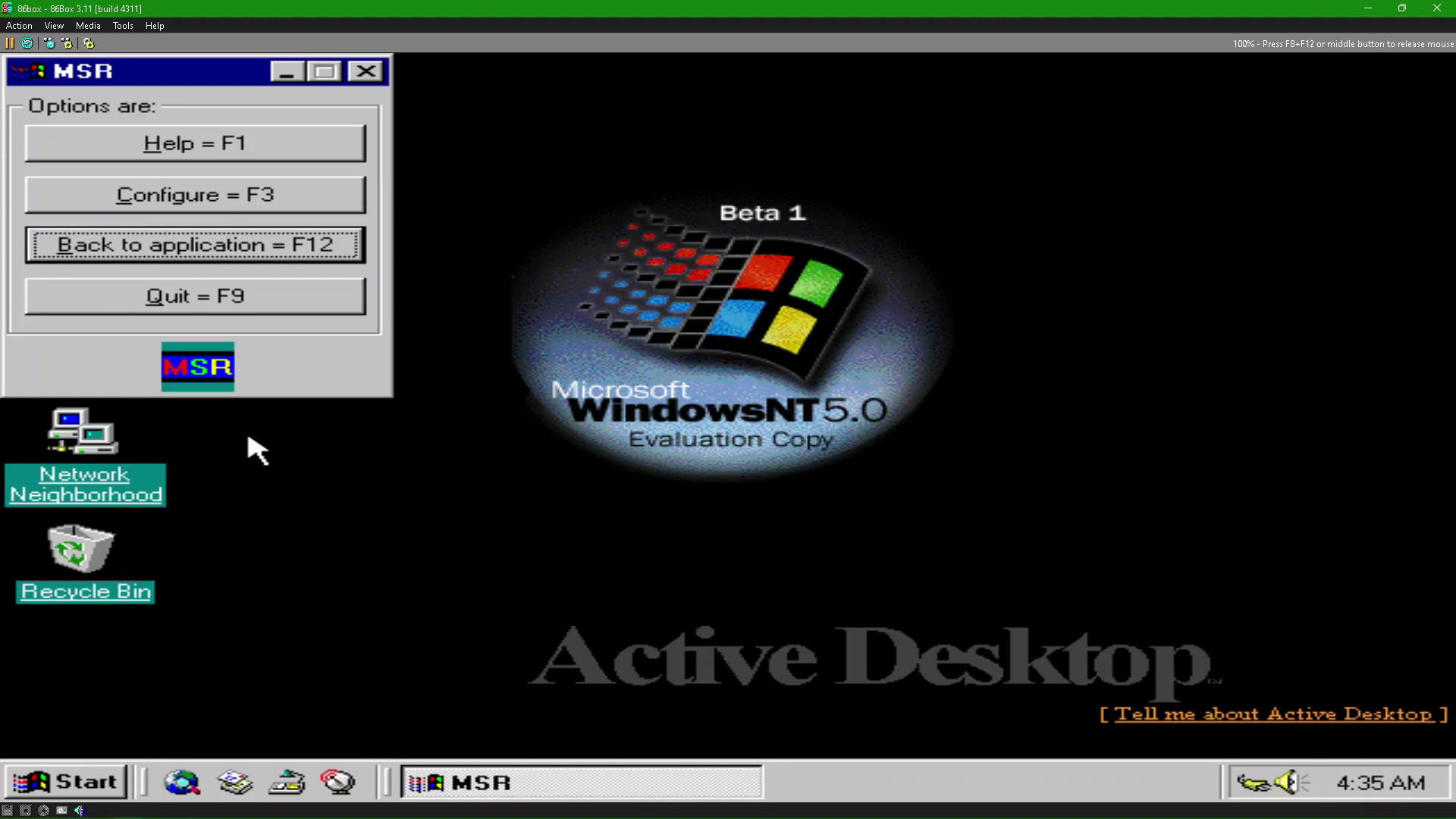
key(Tab)
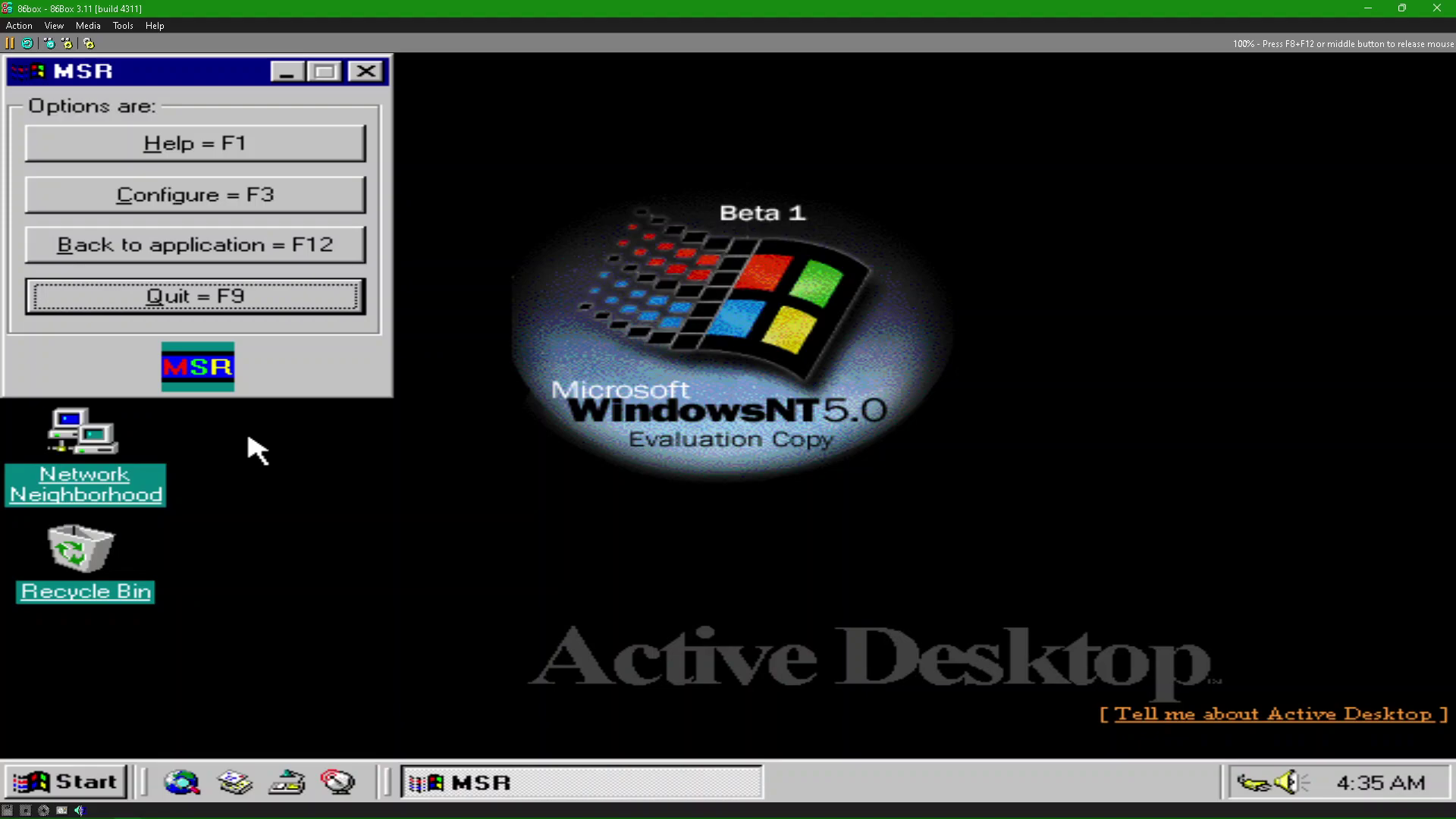
key(Return)
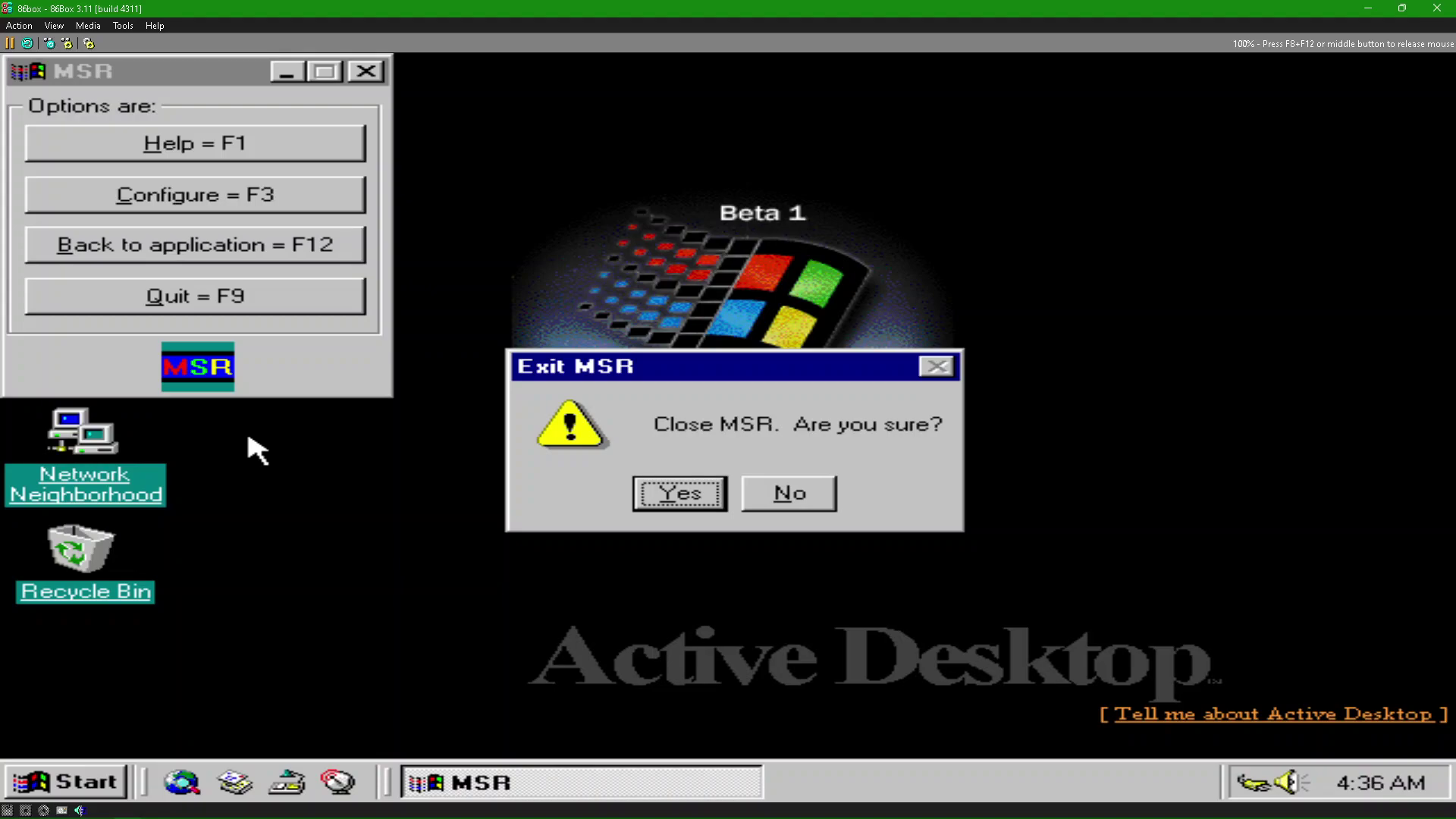
key(Tab)
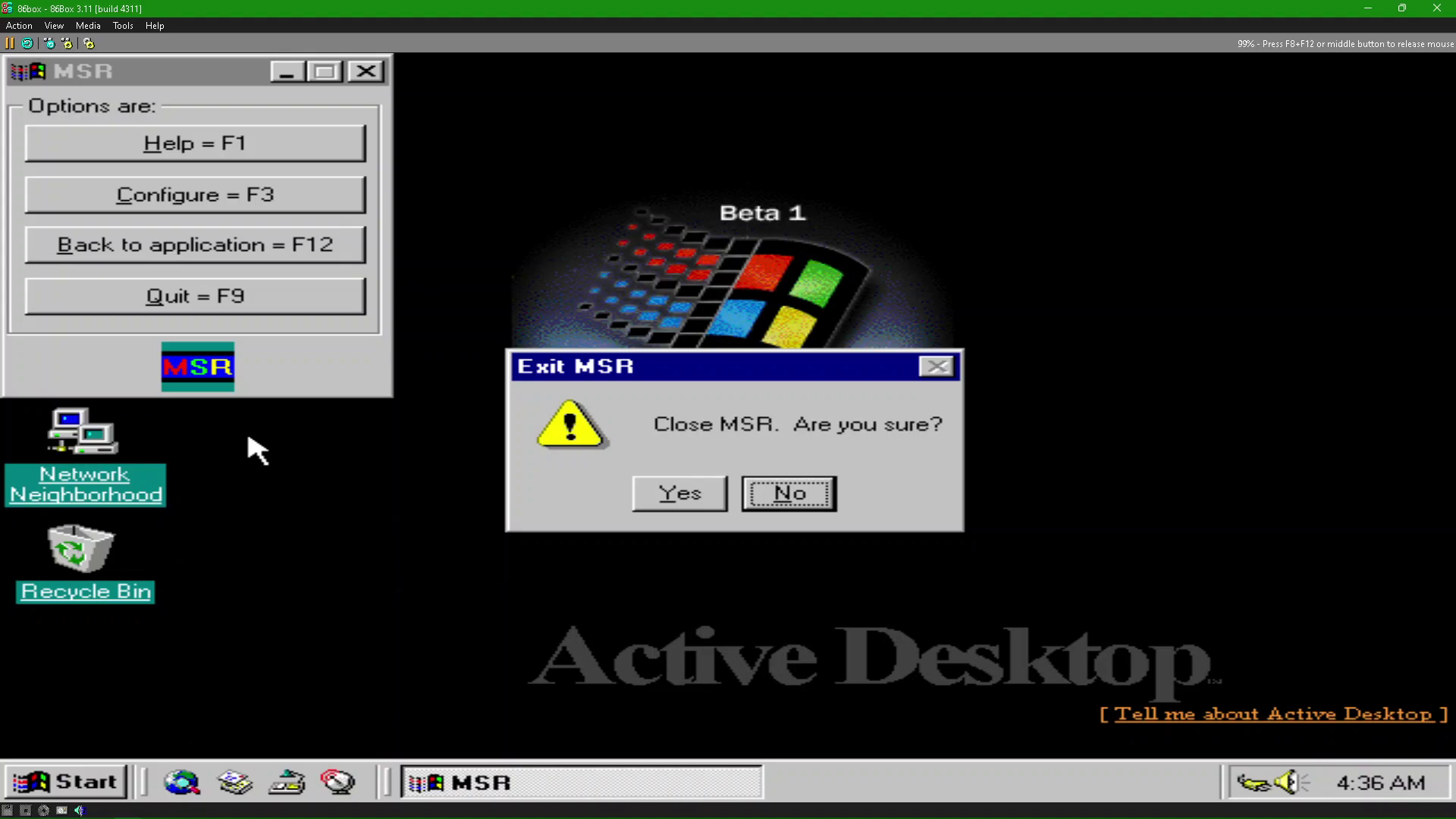
key(Left)
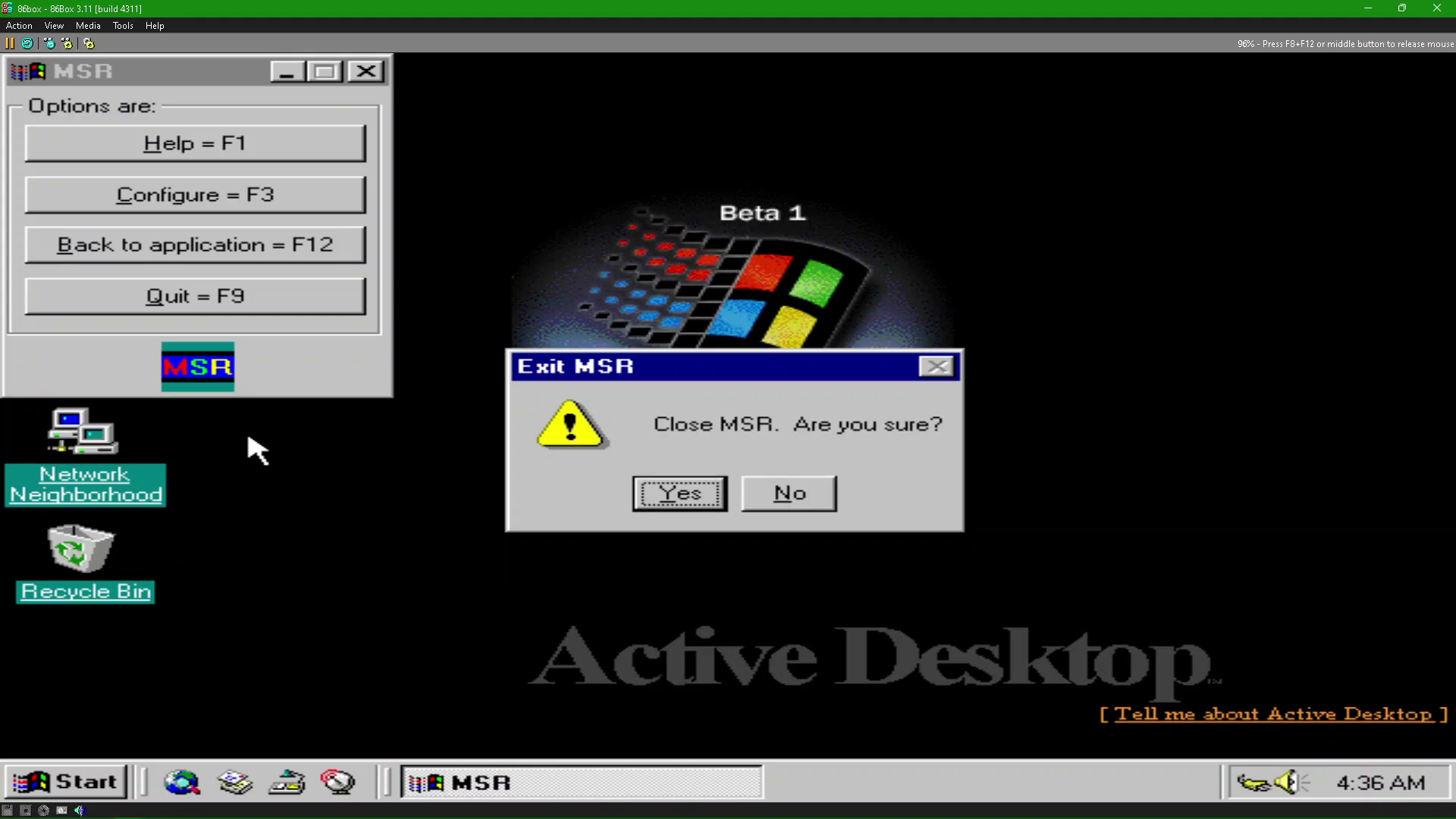
key(Return)
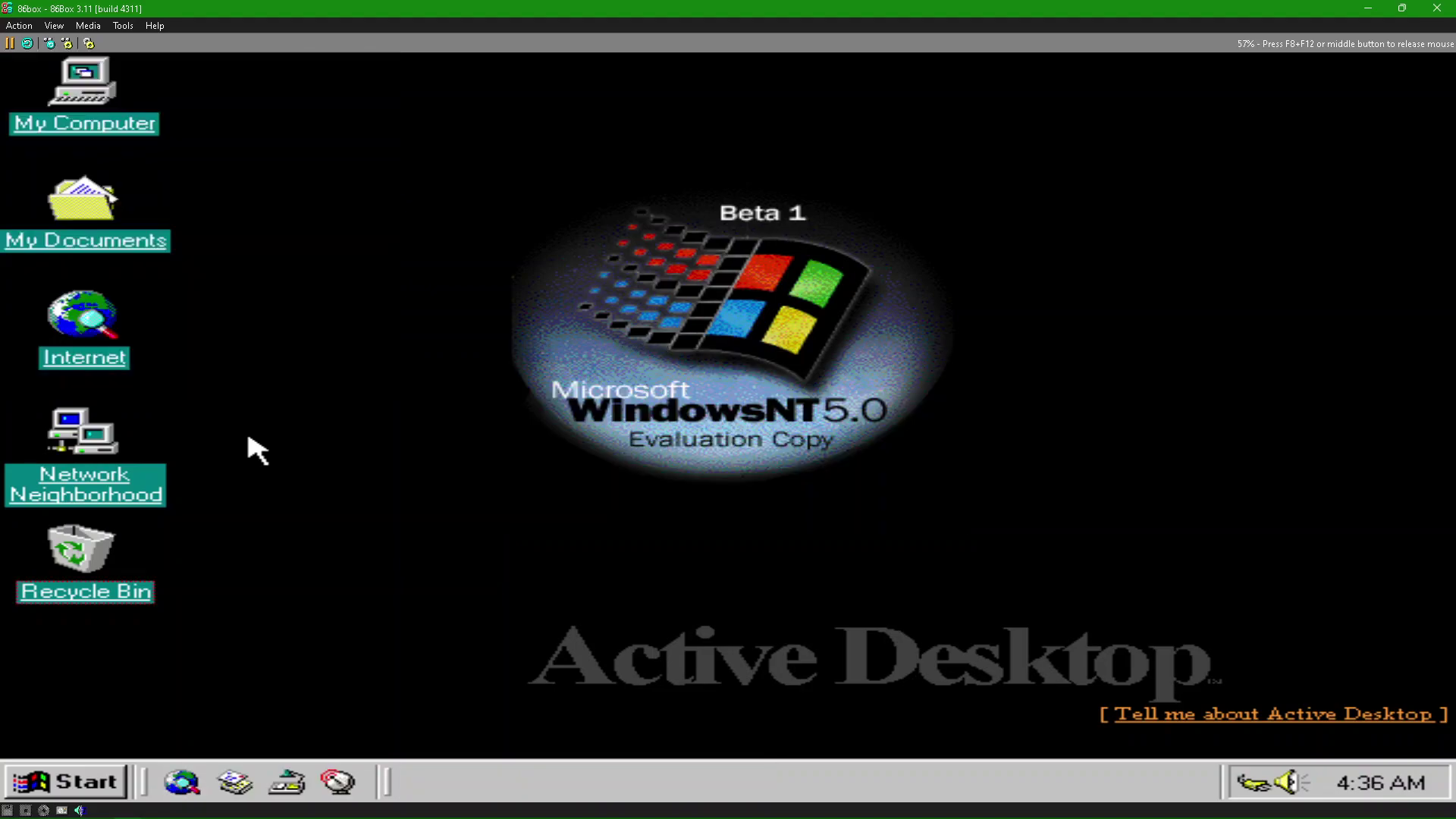